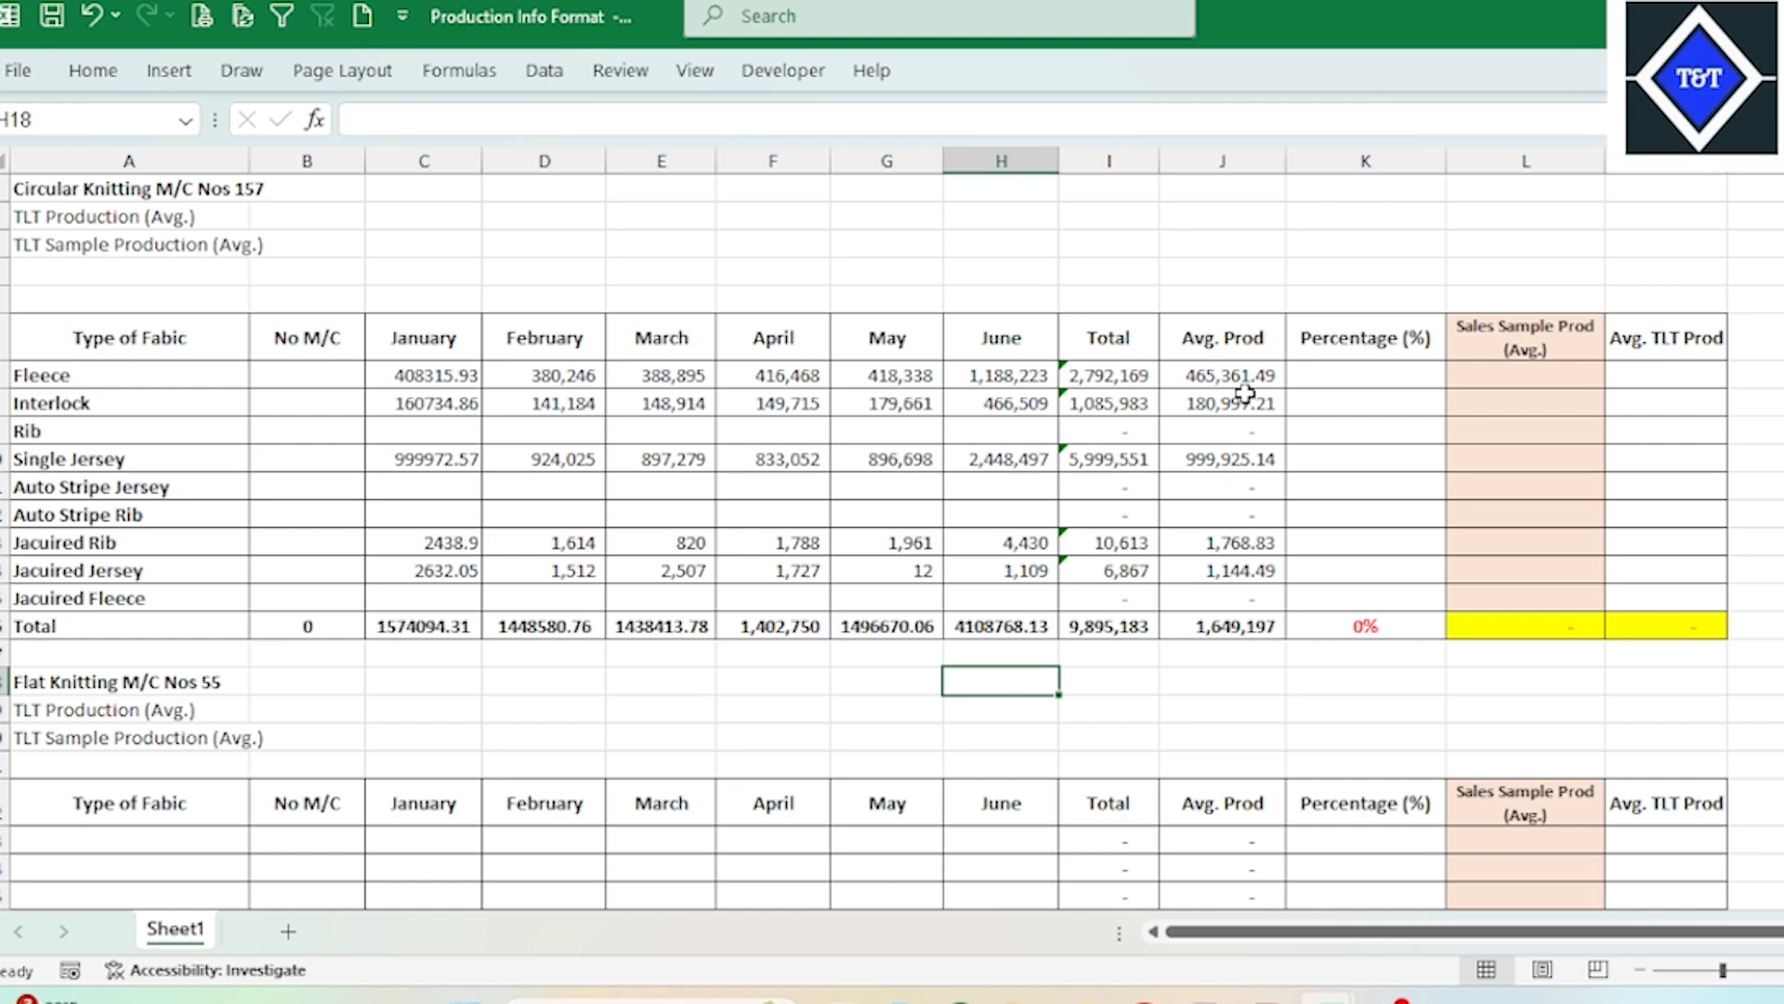
left_click_drag(358, 336, 1212, 616)
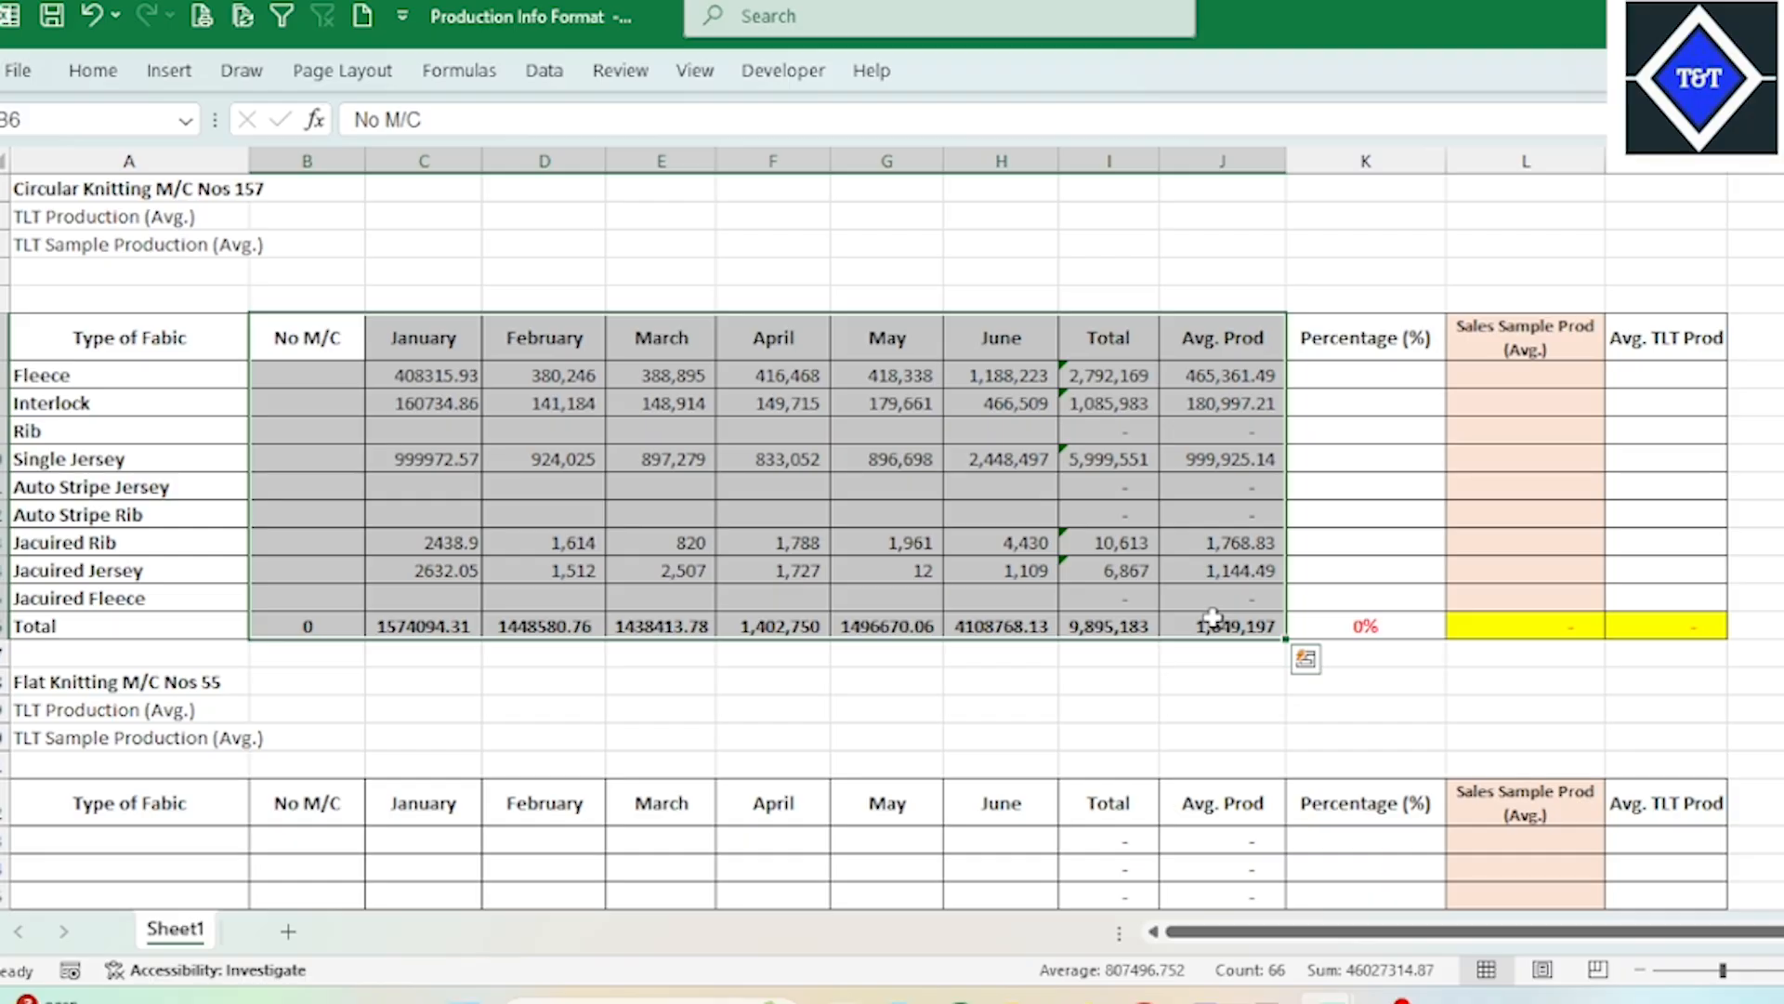
left_click_drag(427, 374, 1213, 616)
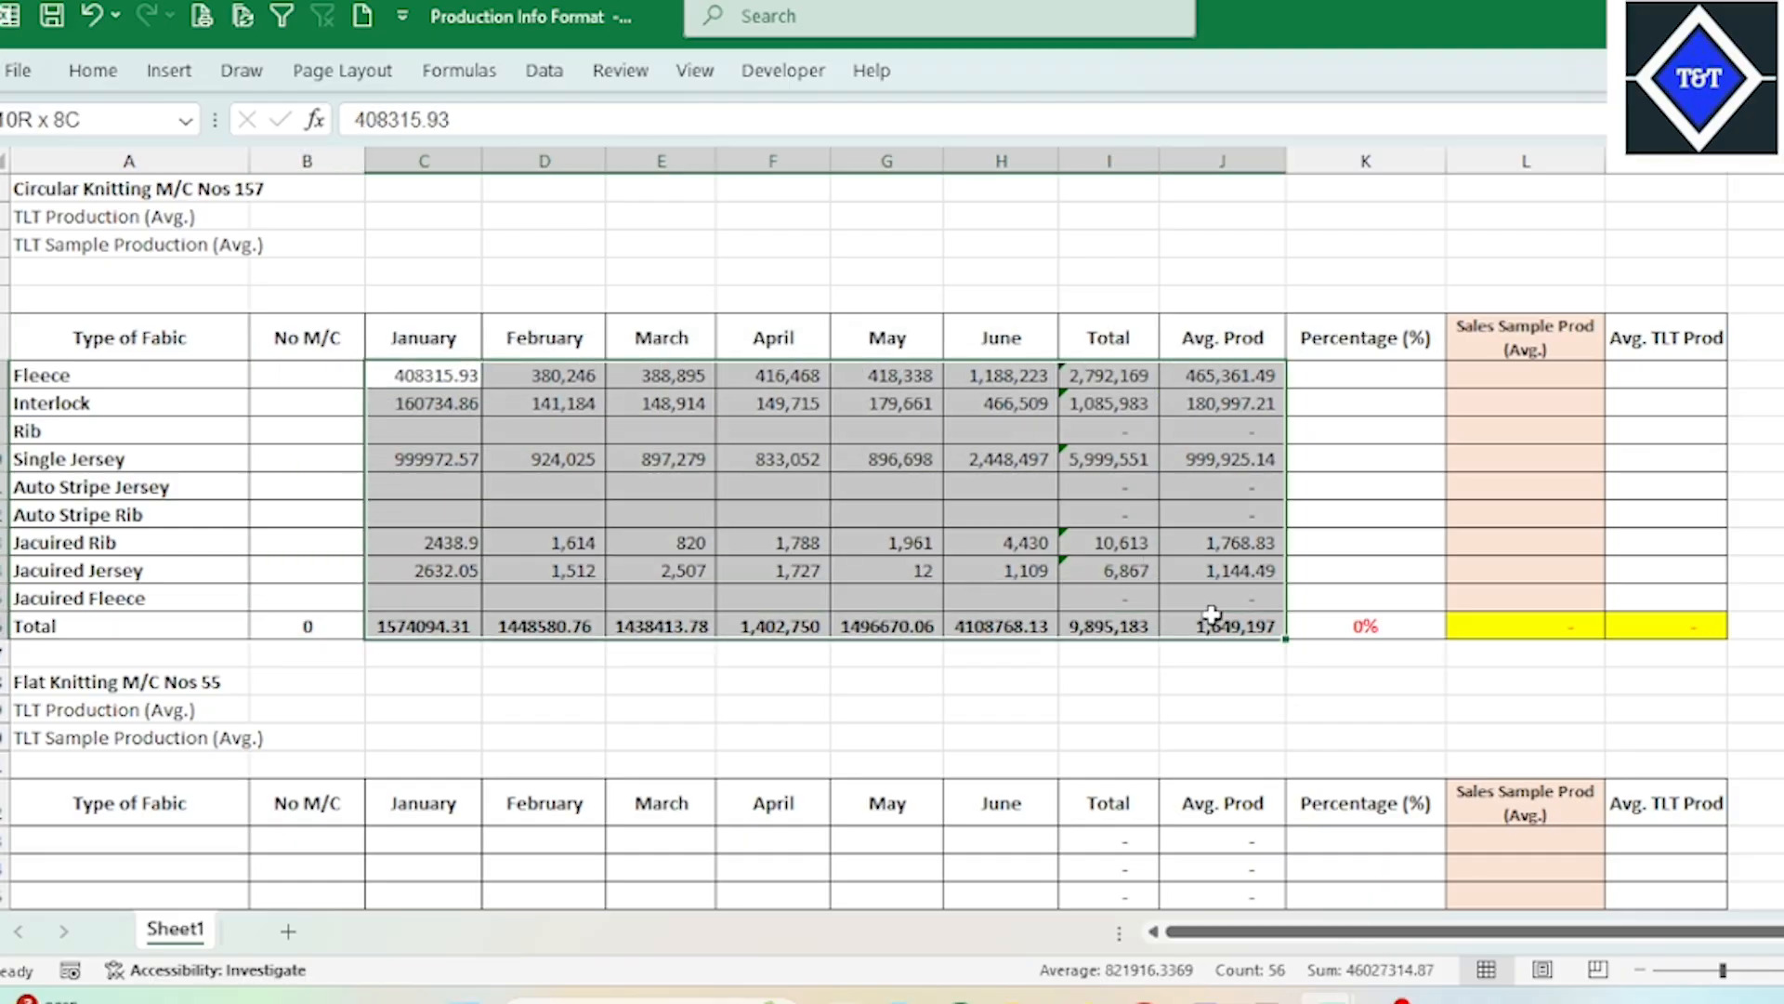
left_click_drag(1390, 374, 1401, 595)
left_click_drag(1545, 376, 1537, 599)
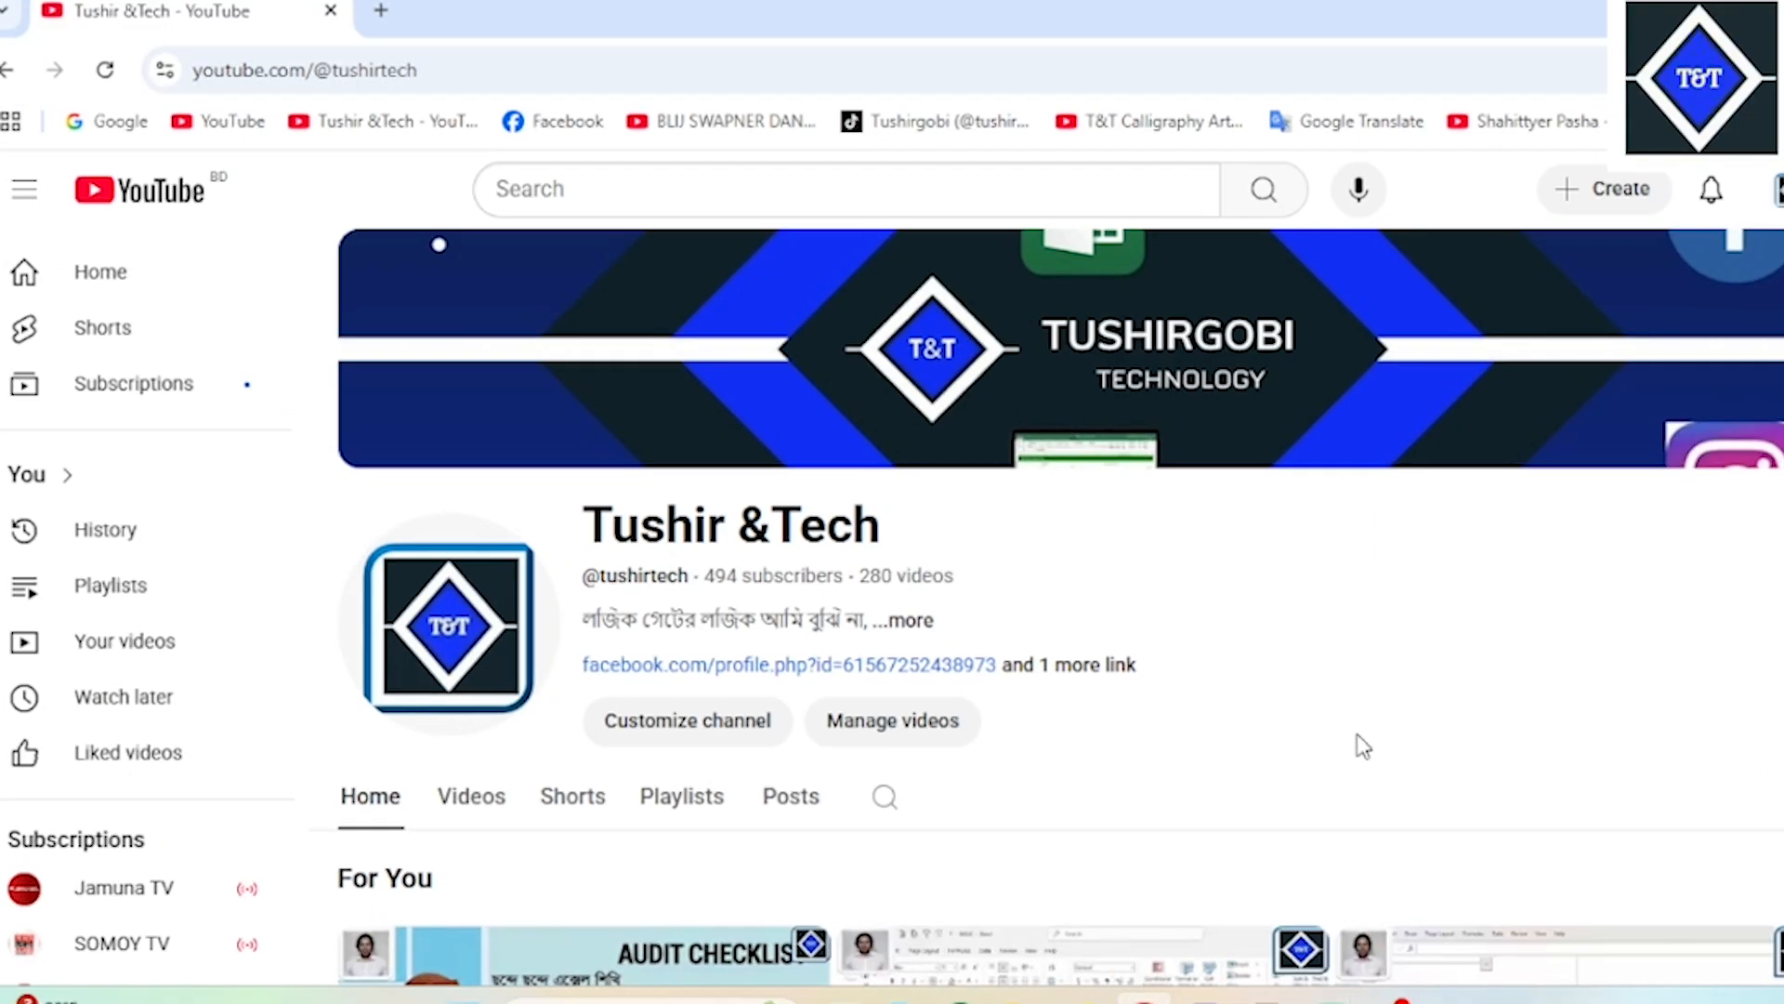
scroll(1362, 746, "down", 5)
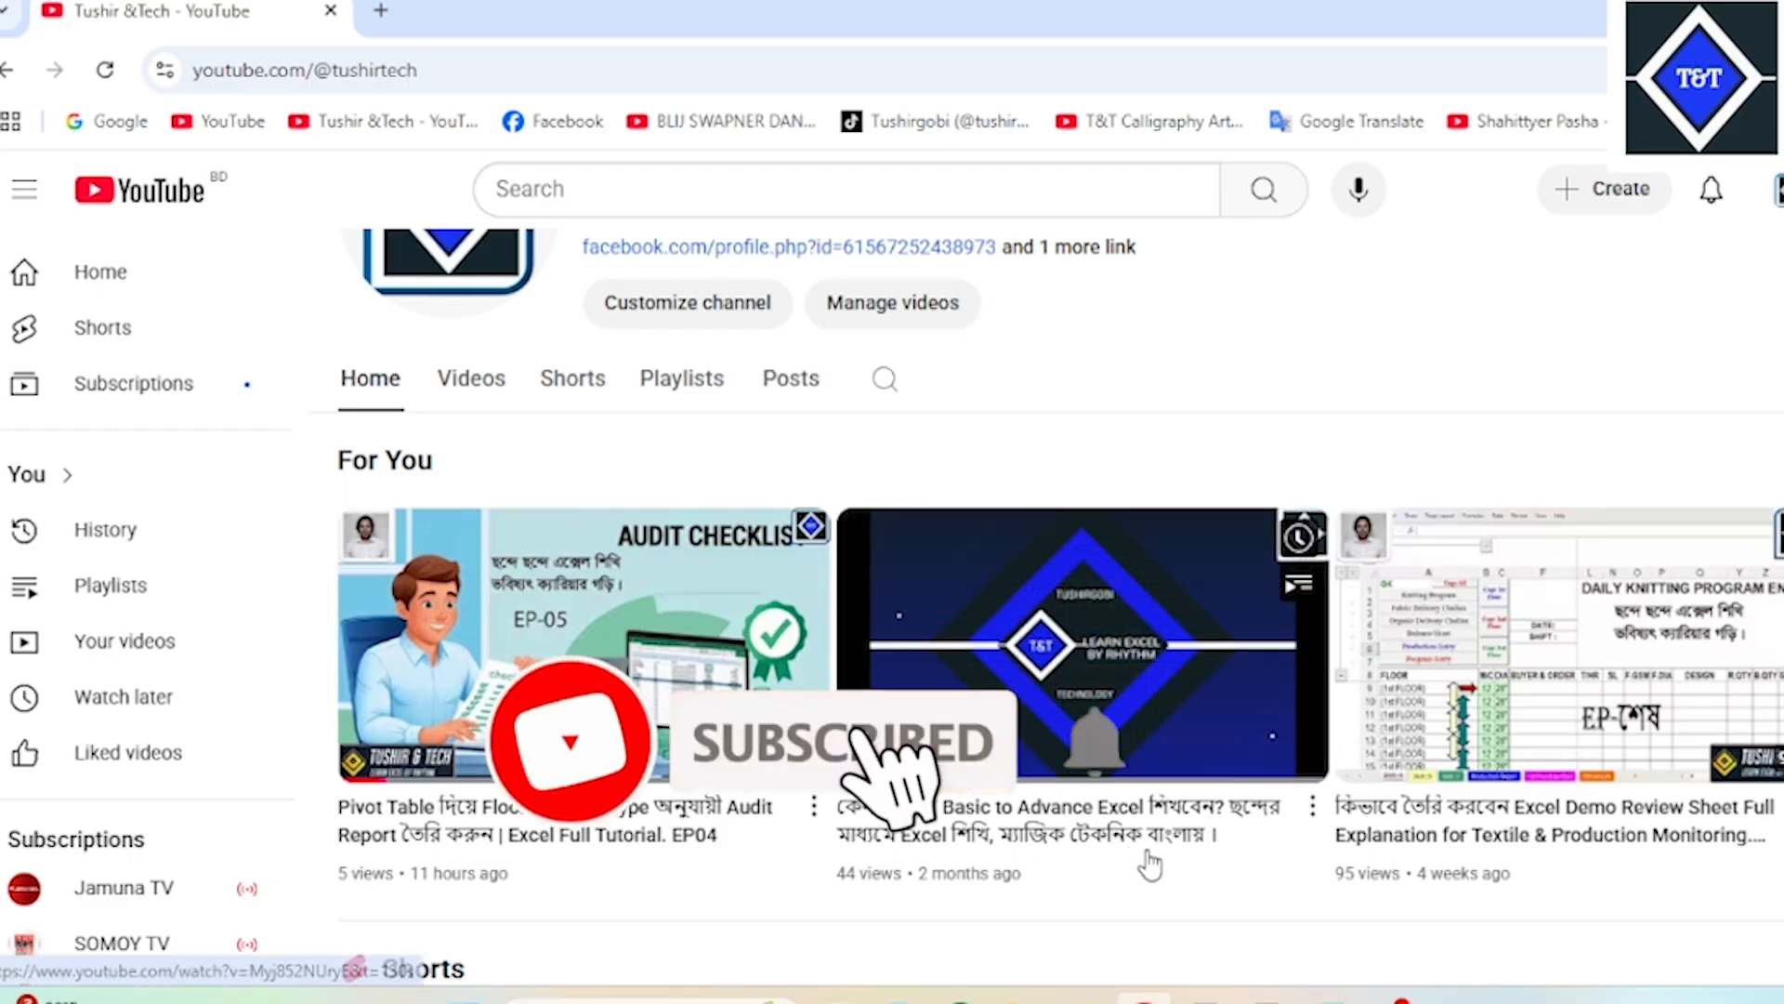
scroll(1034, 818, "up", 5)
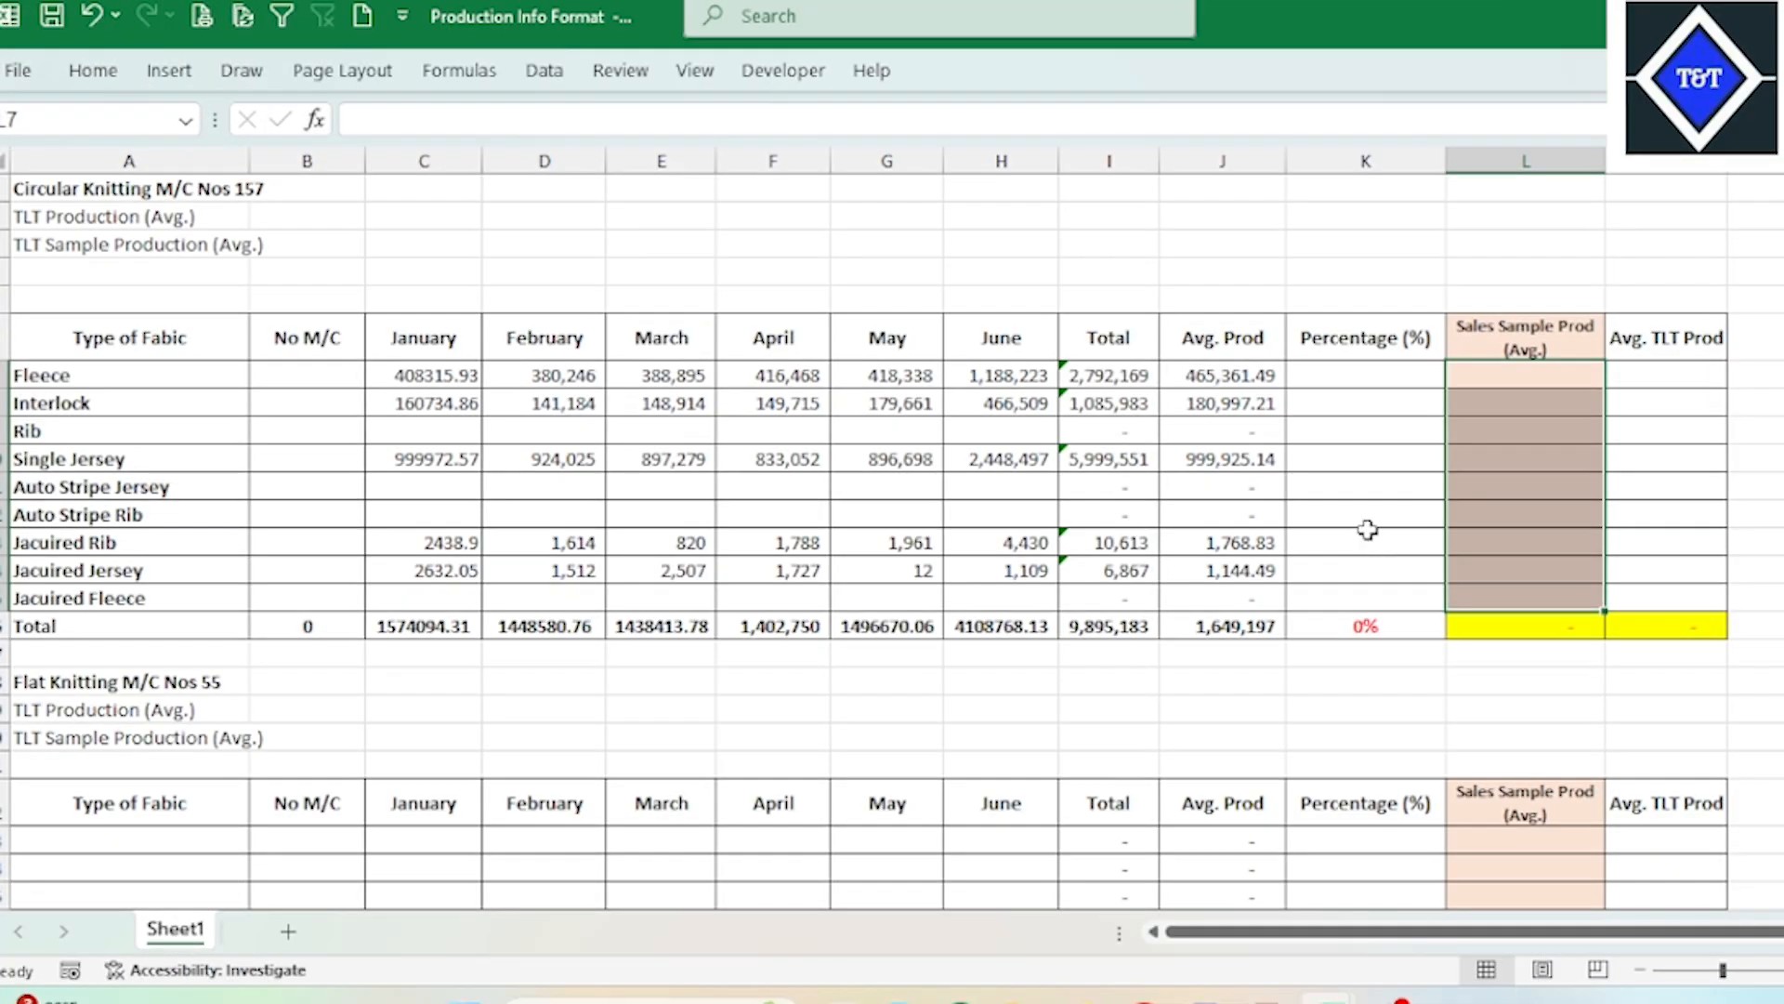
Step: Examine the Circular Knitting table's fabric types, Fleece total, grand total and empty Percentage (%) cell
left_click(1385, 379)
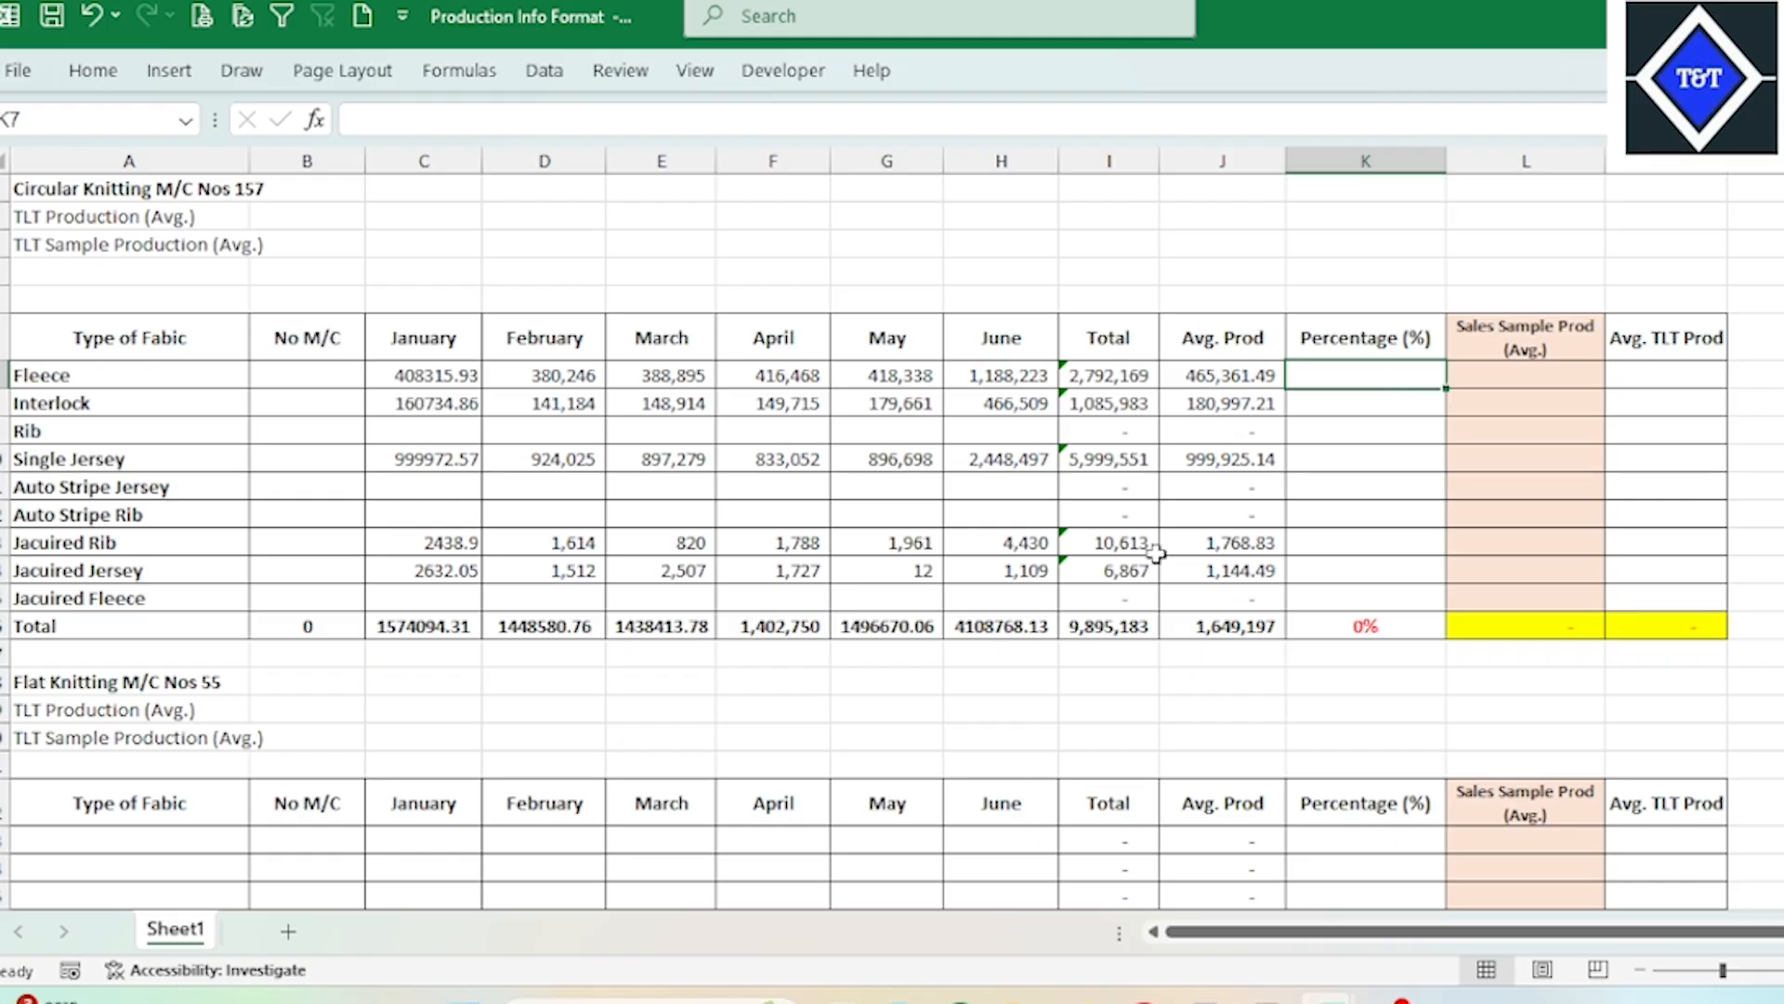
left_click(1110, 625)
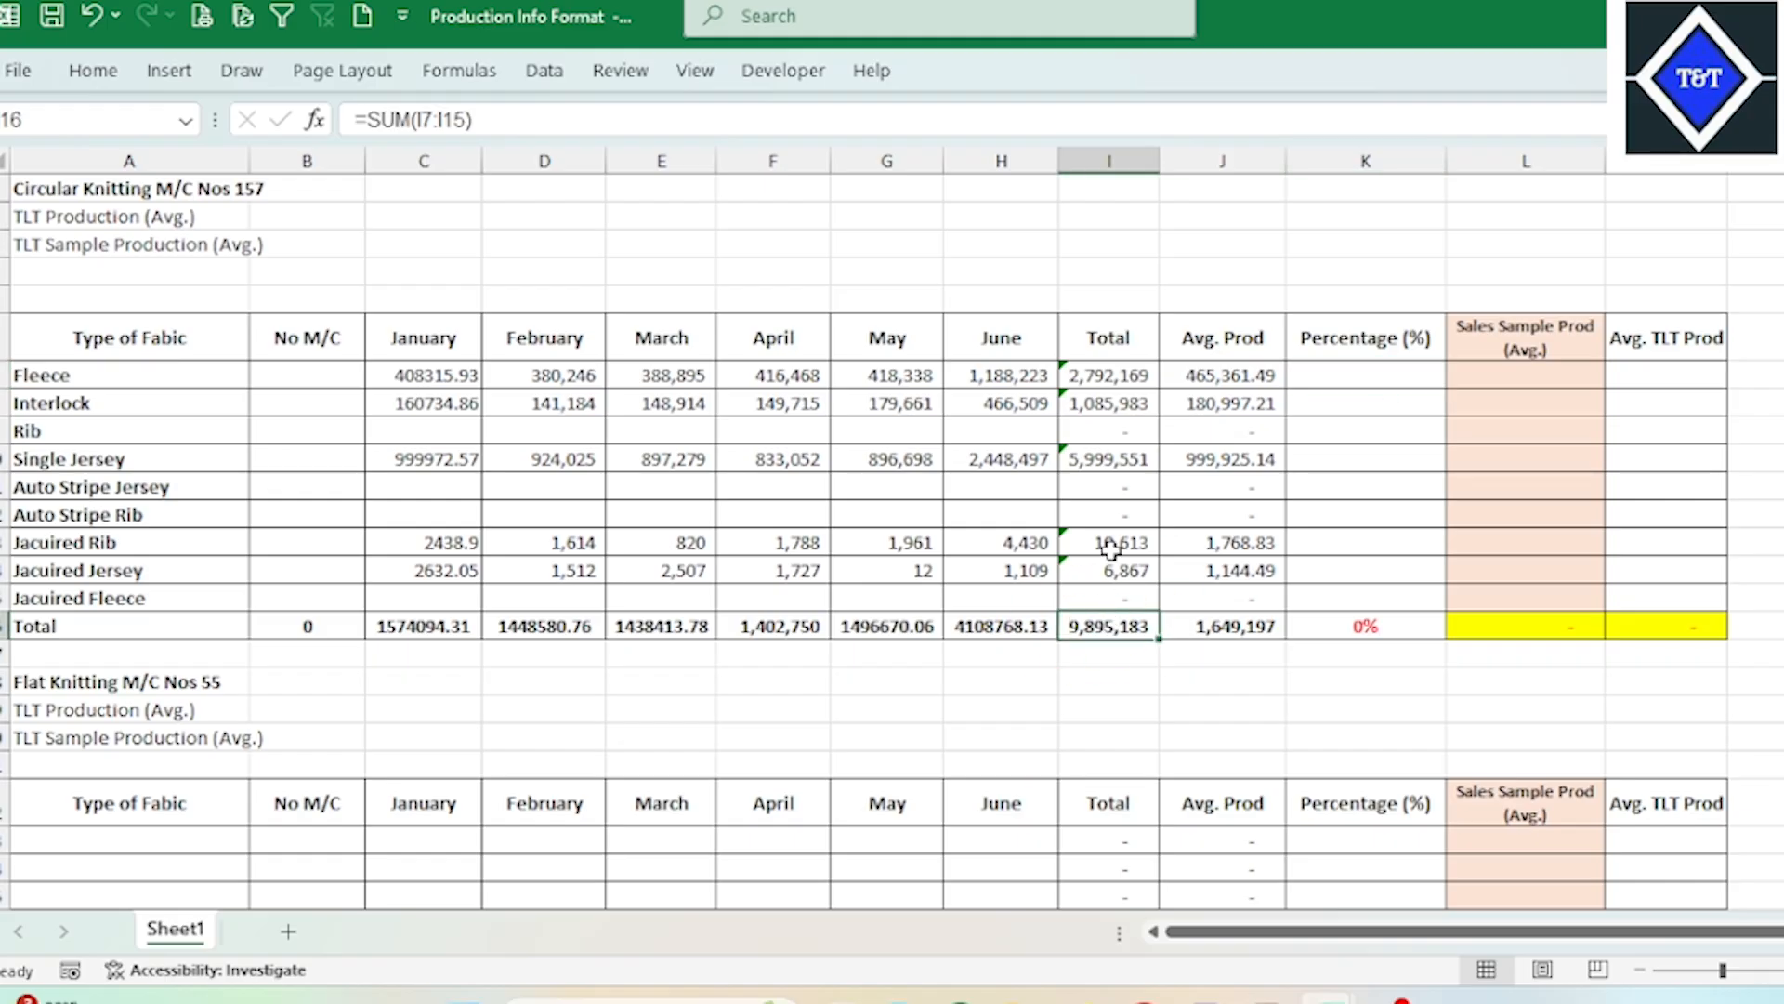
left_click(1108, 376)
left_click(83, 376)
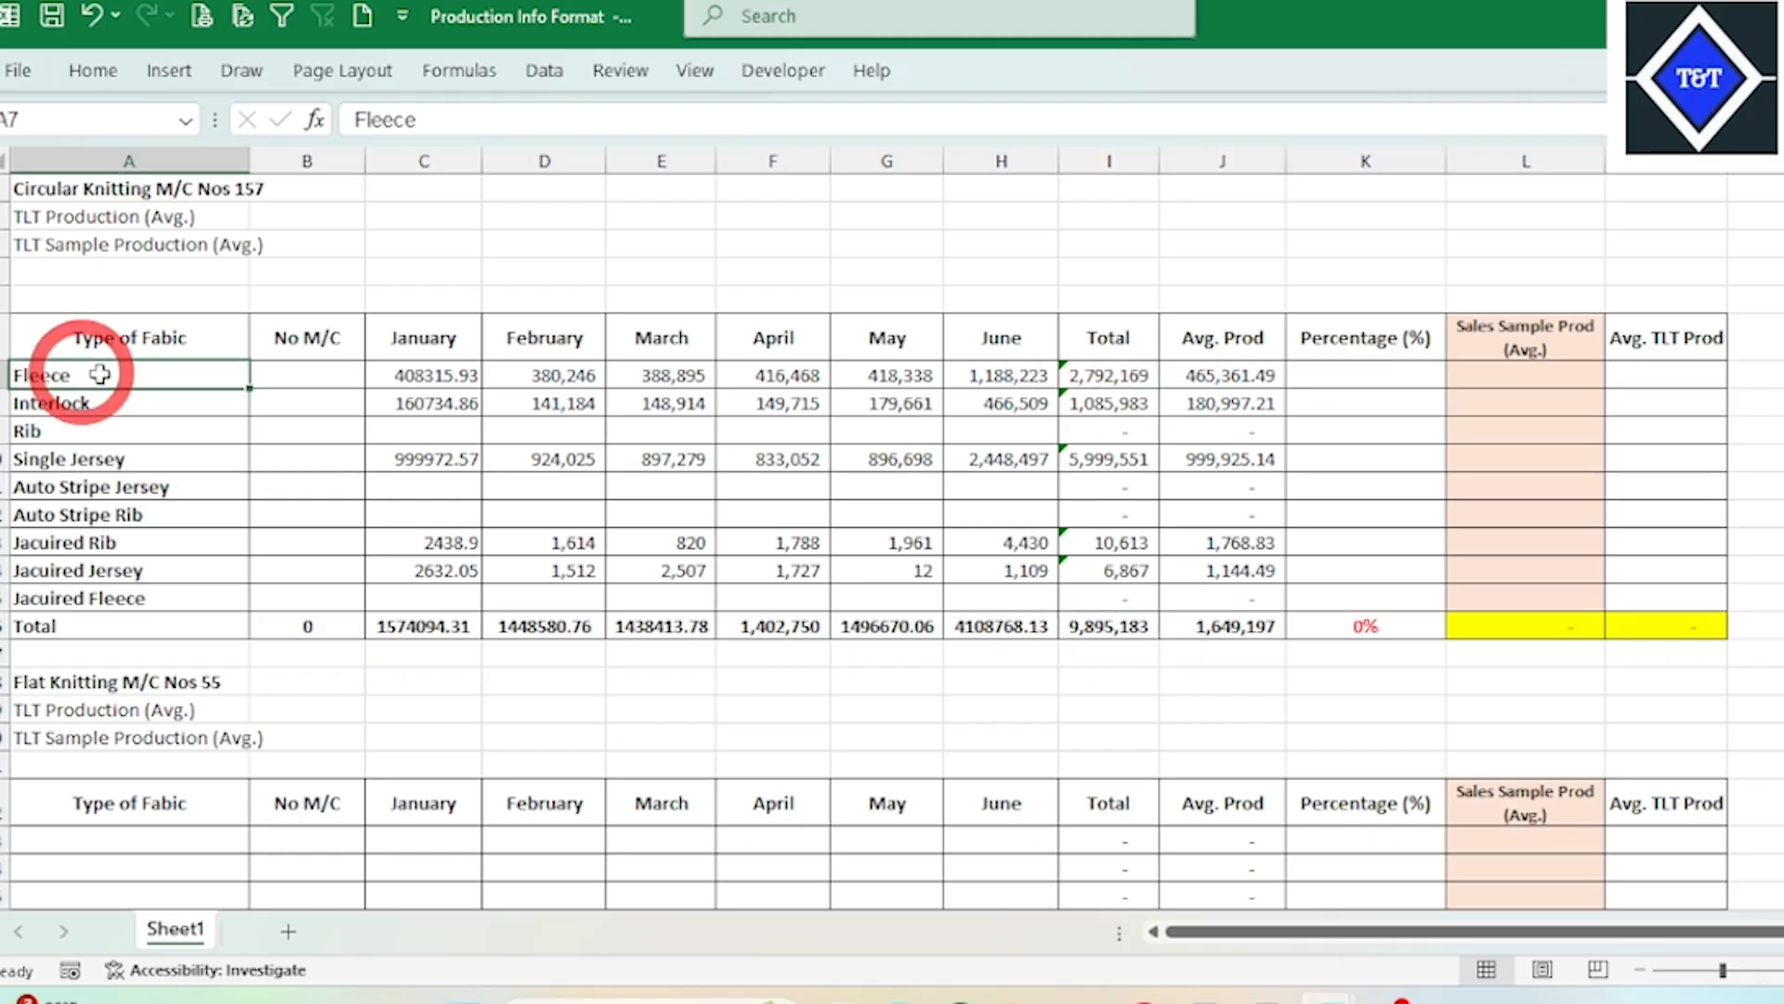
left_click(1109, 376)
left_click(1101, 618)
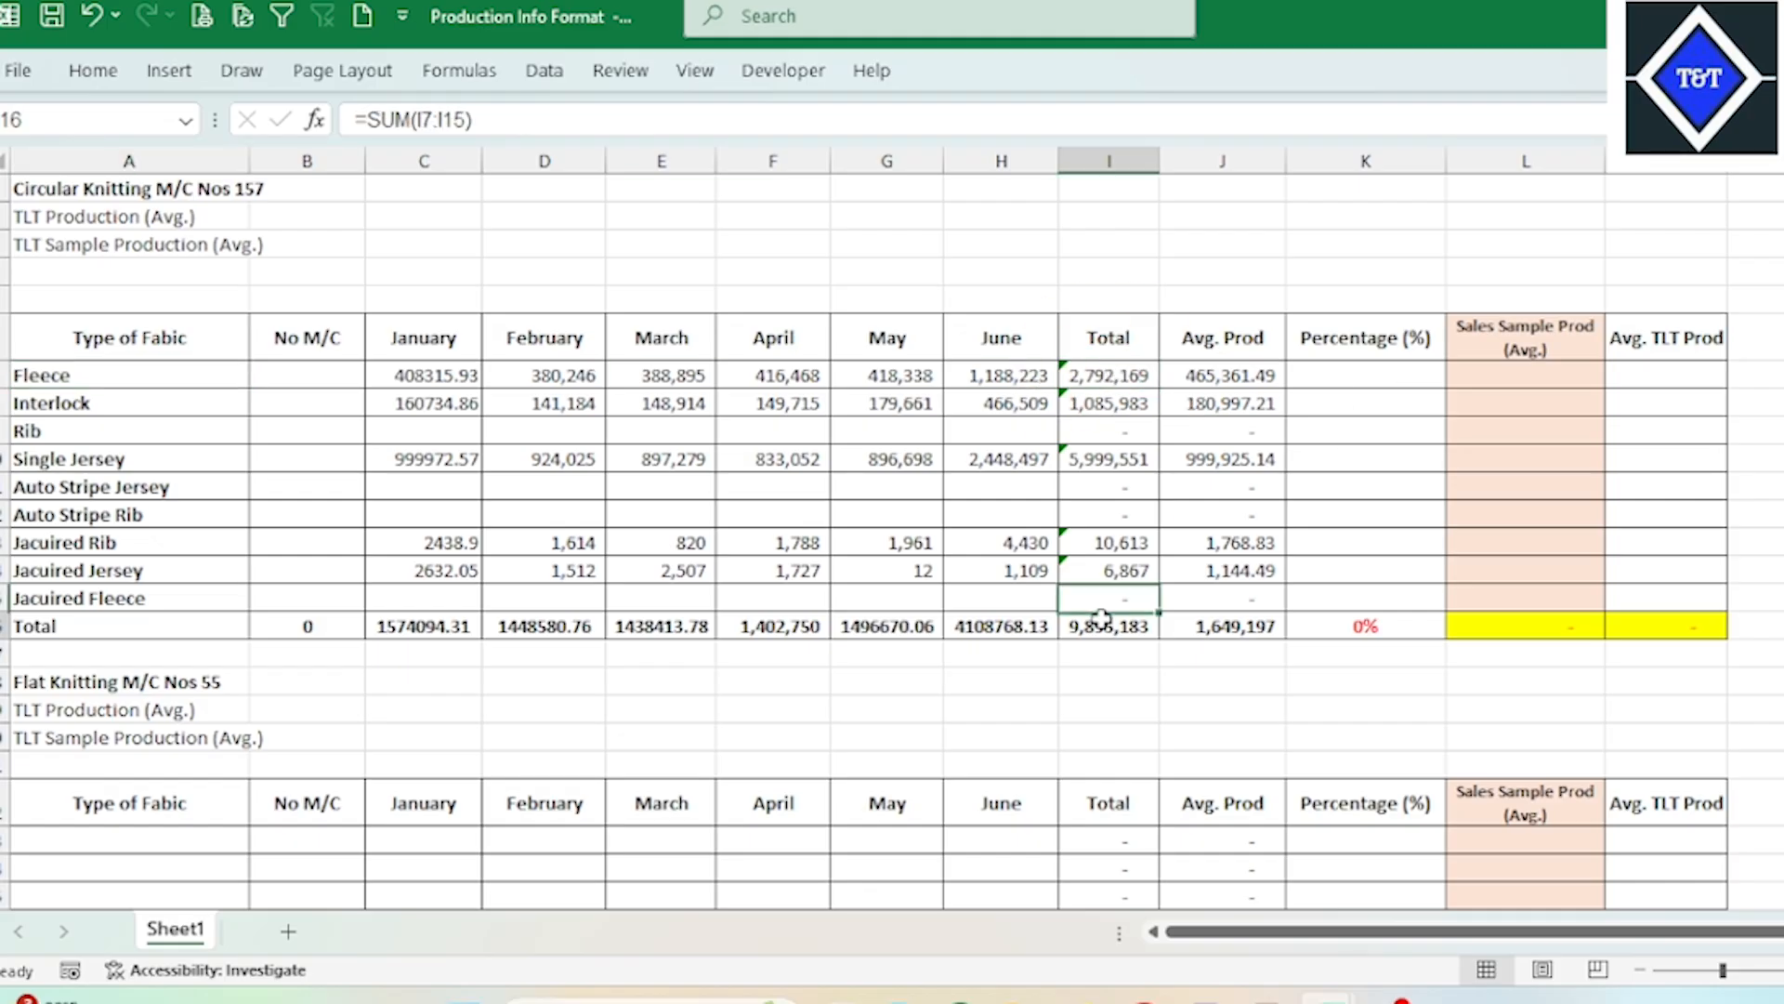
left_click(1112, 375)
left_click(1405, 371)
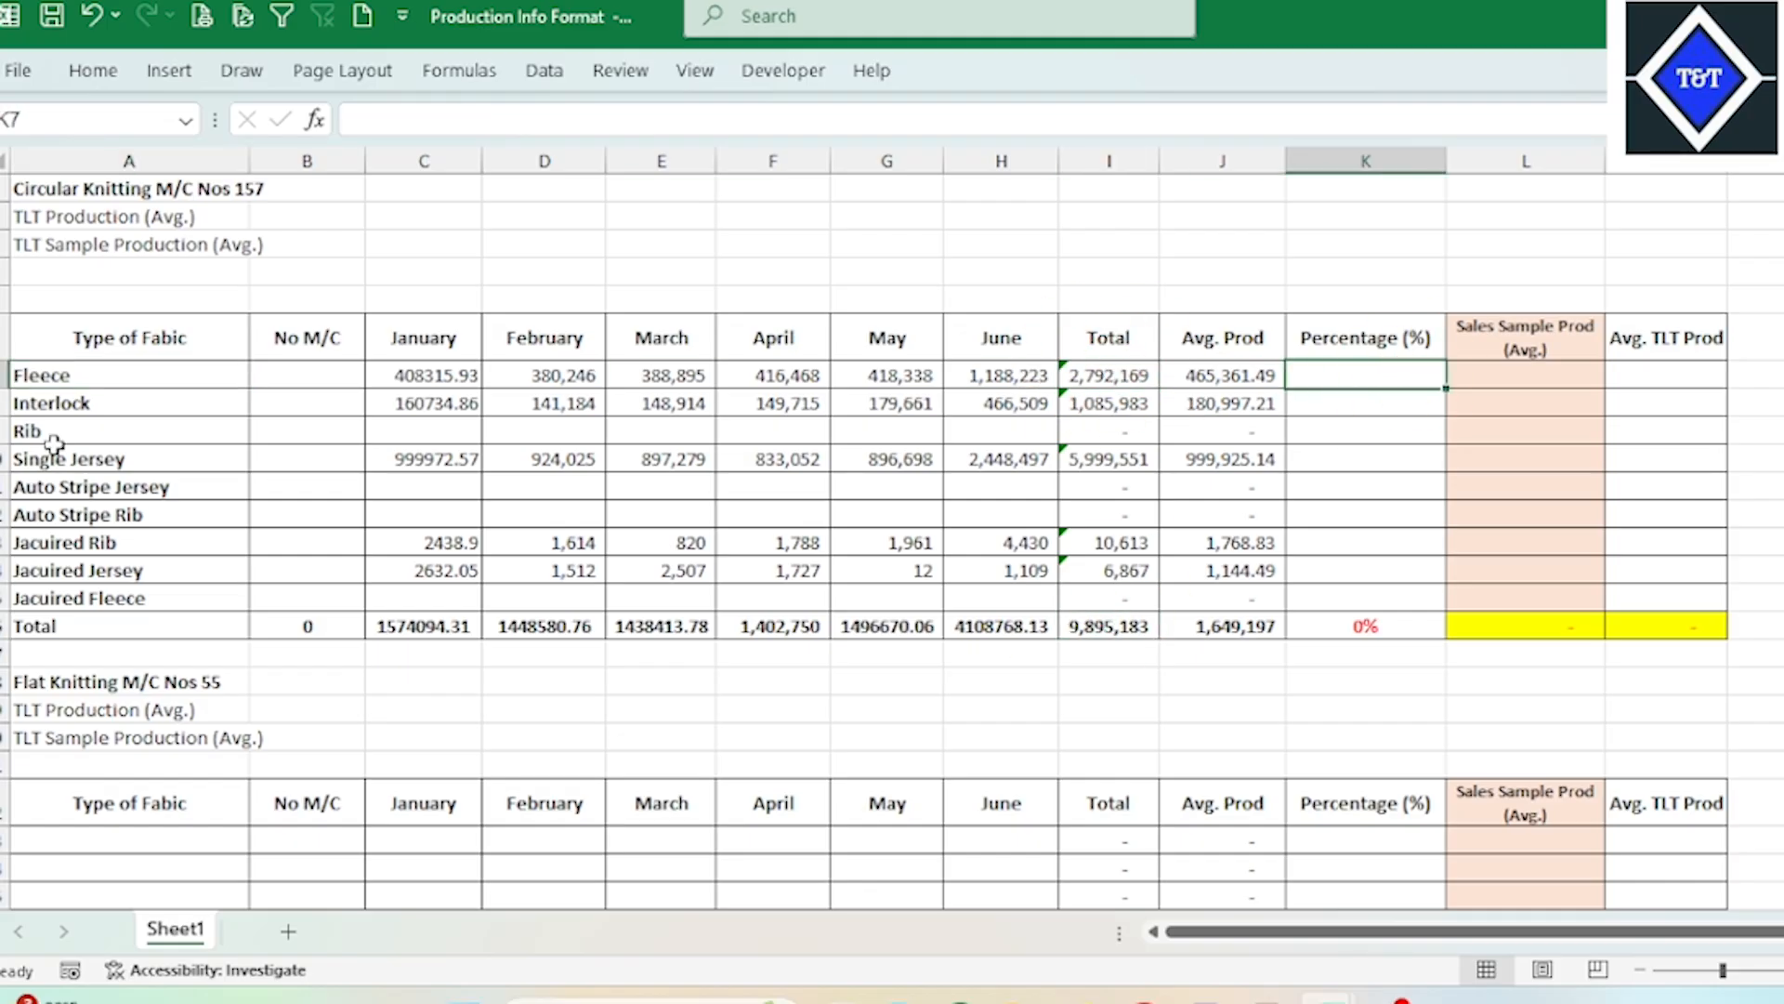
left_click(131, 403)
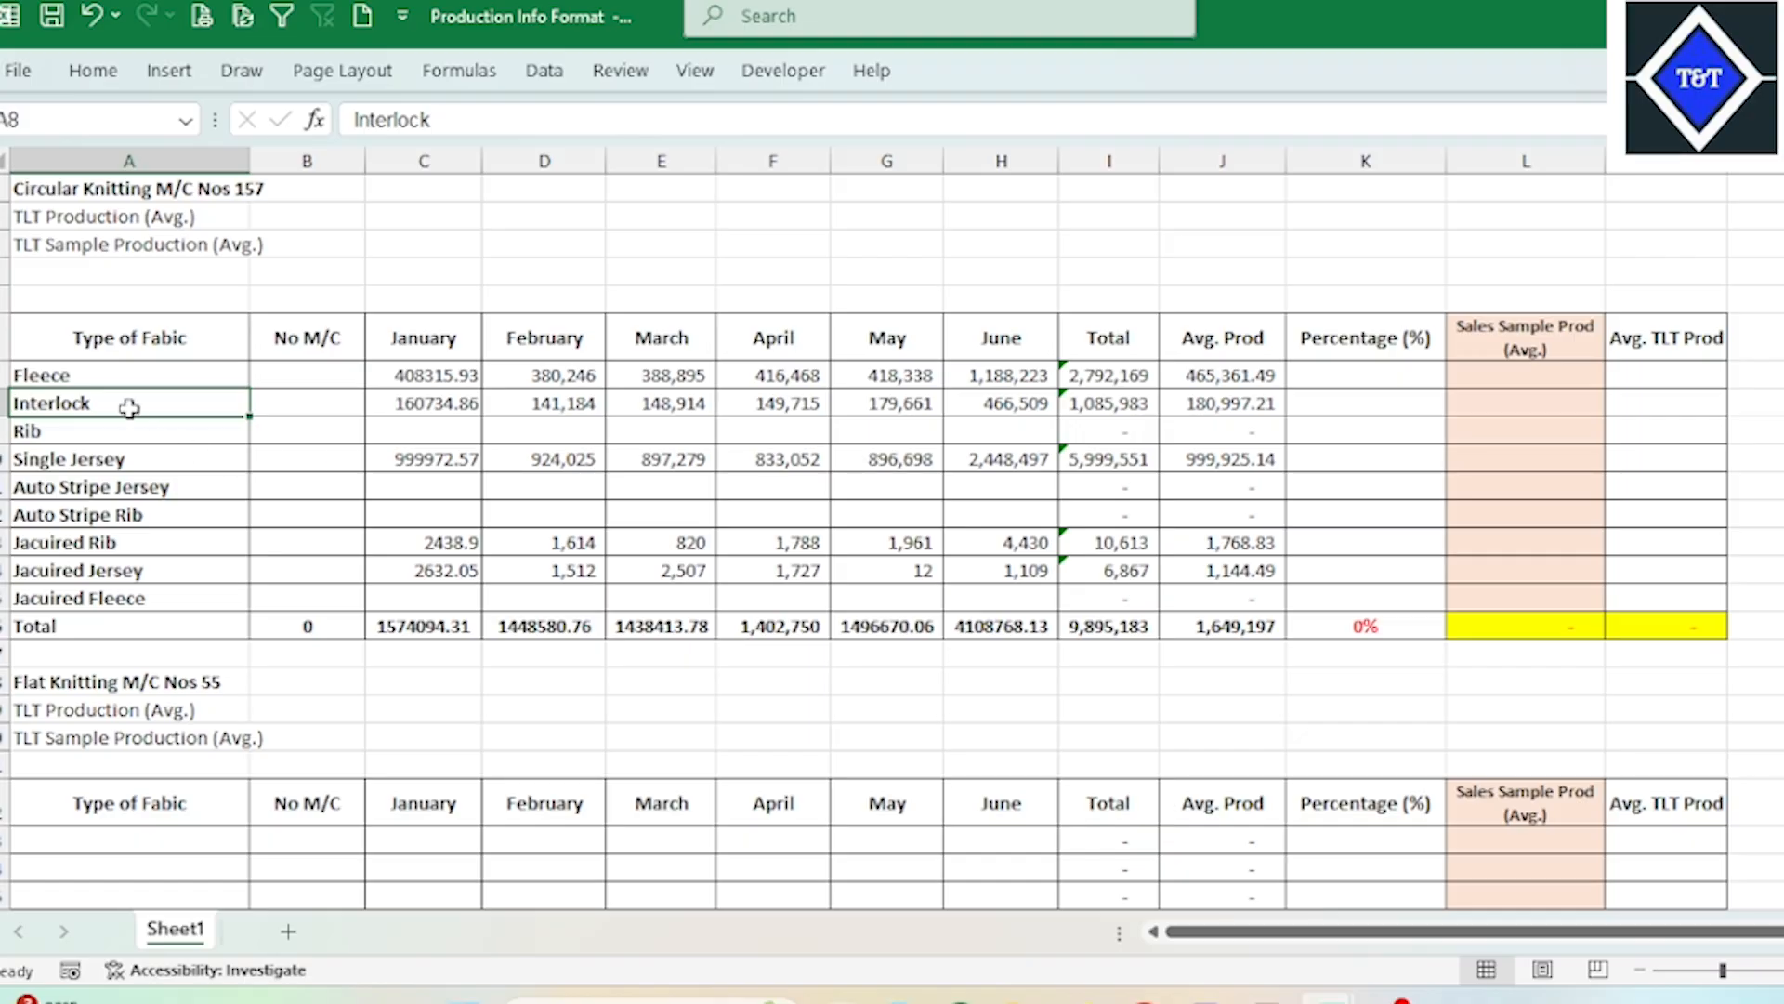
left_click_drag(131, 372, 149, 591)
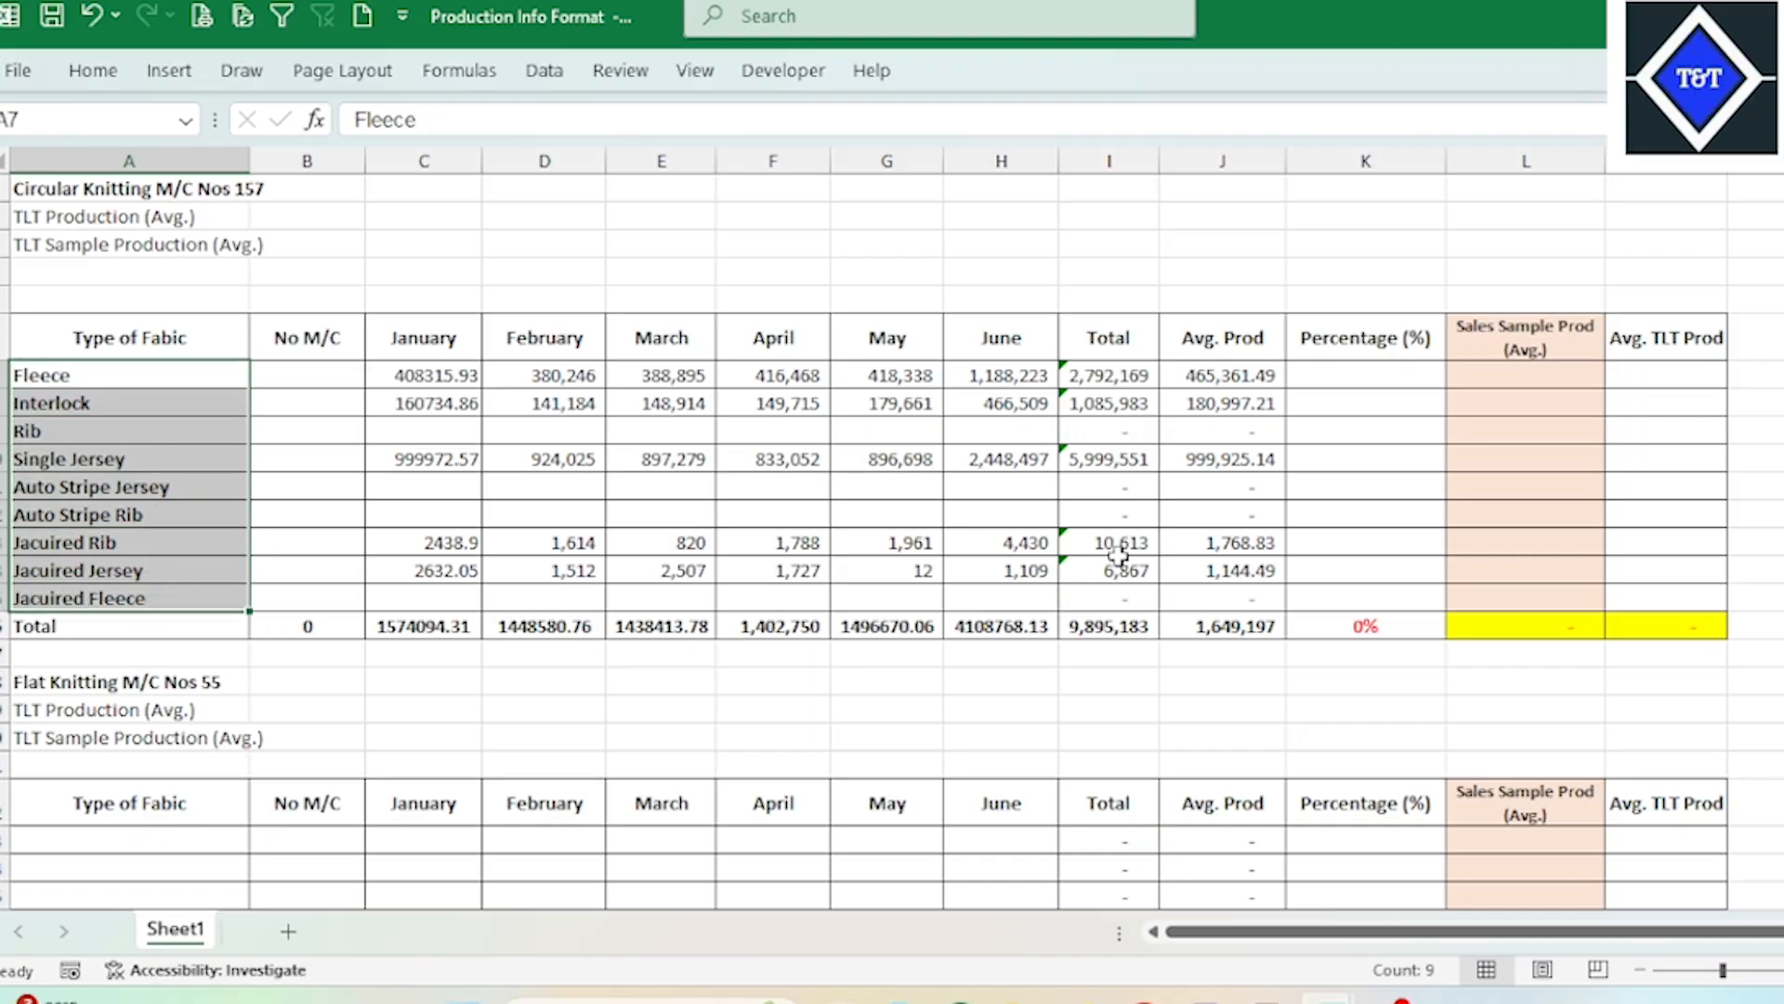
Step: Enter =I7/I16 in K7 to calculate Fleece's percentage of the Circular Knitting table's total production
left_click(1366, 380)
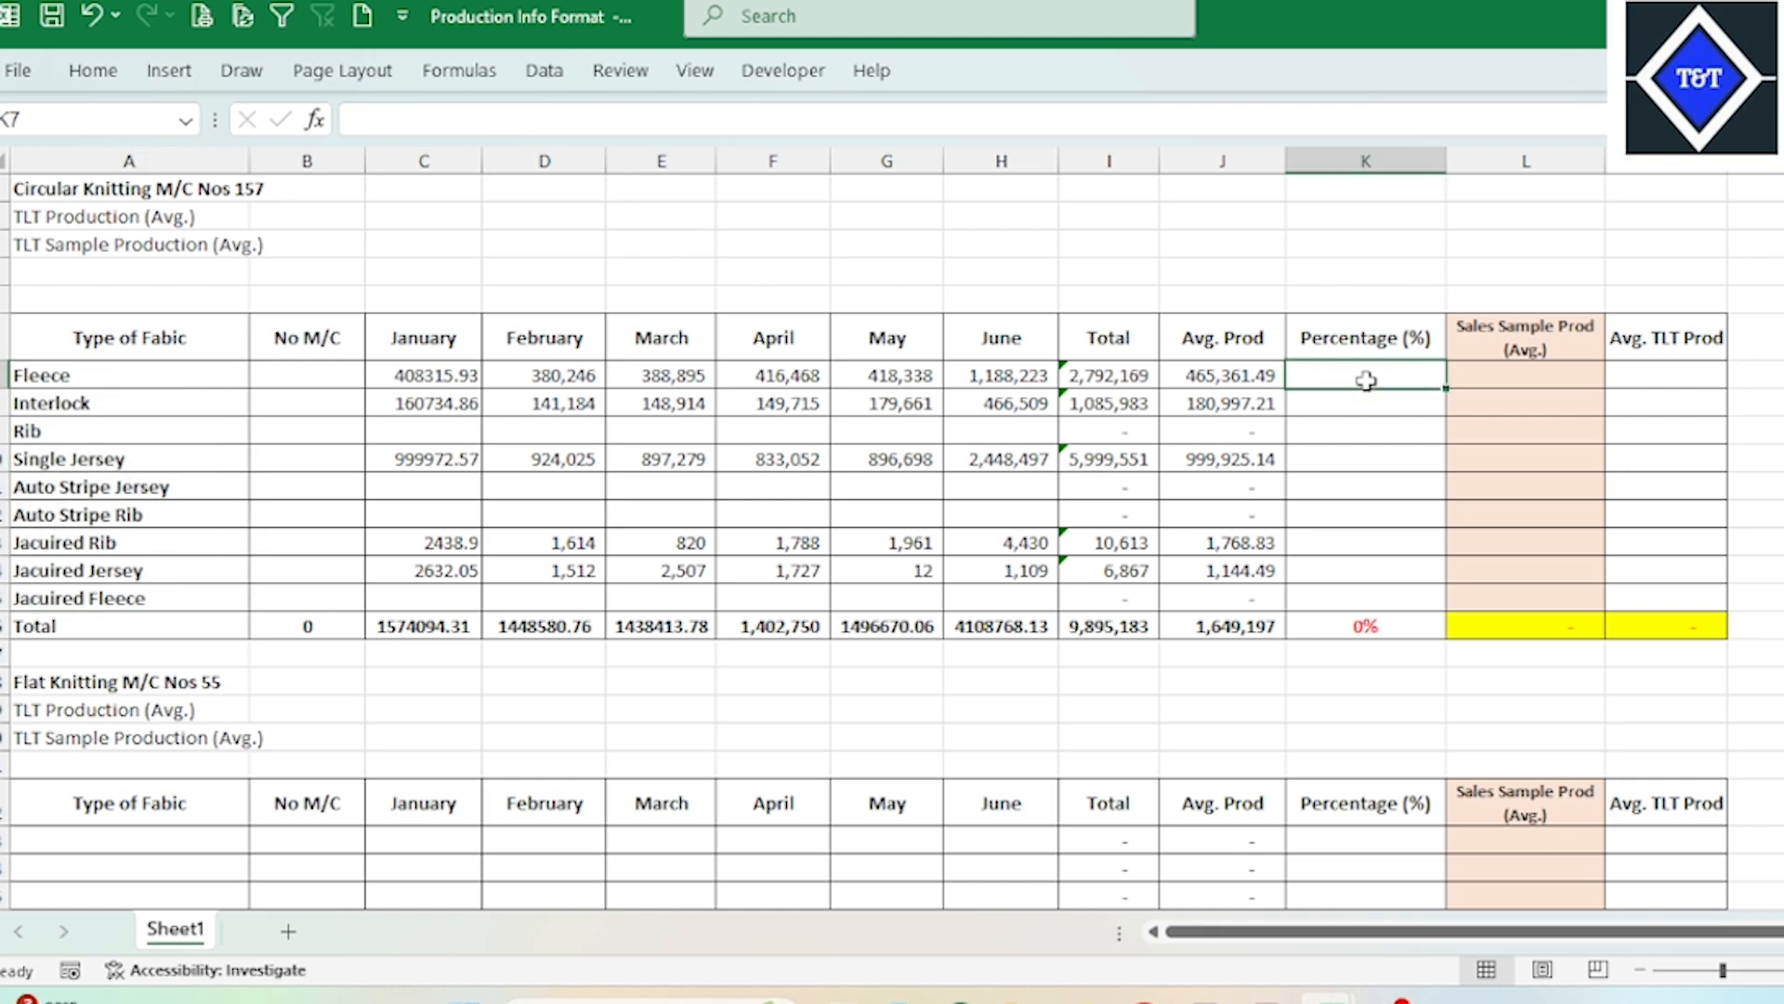
type("=")
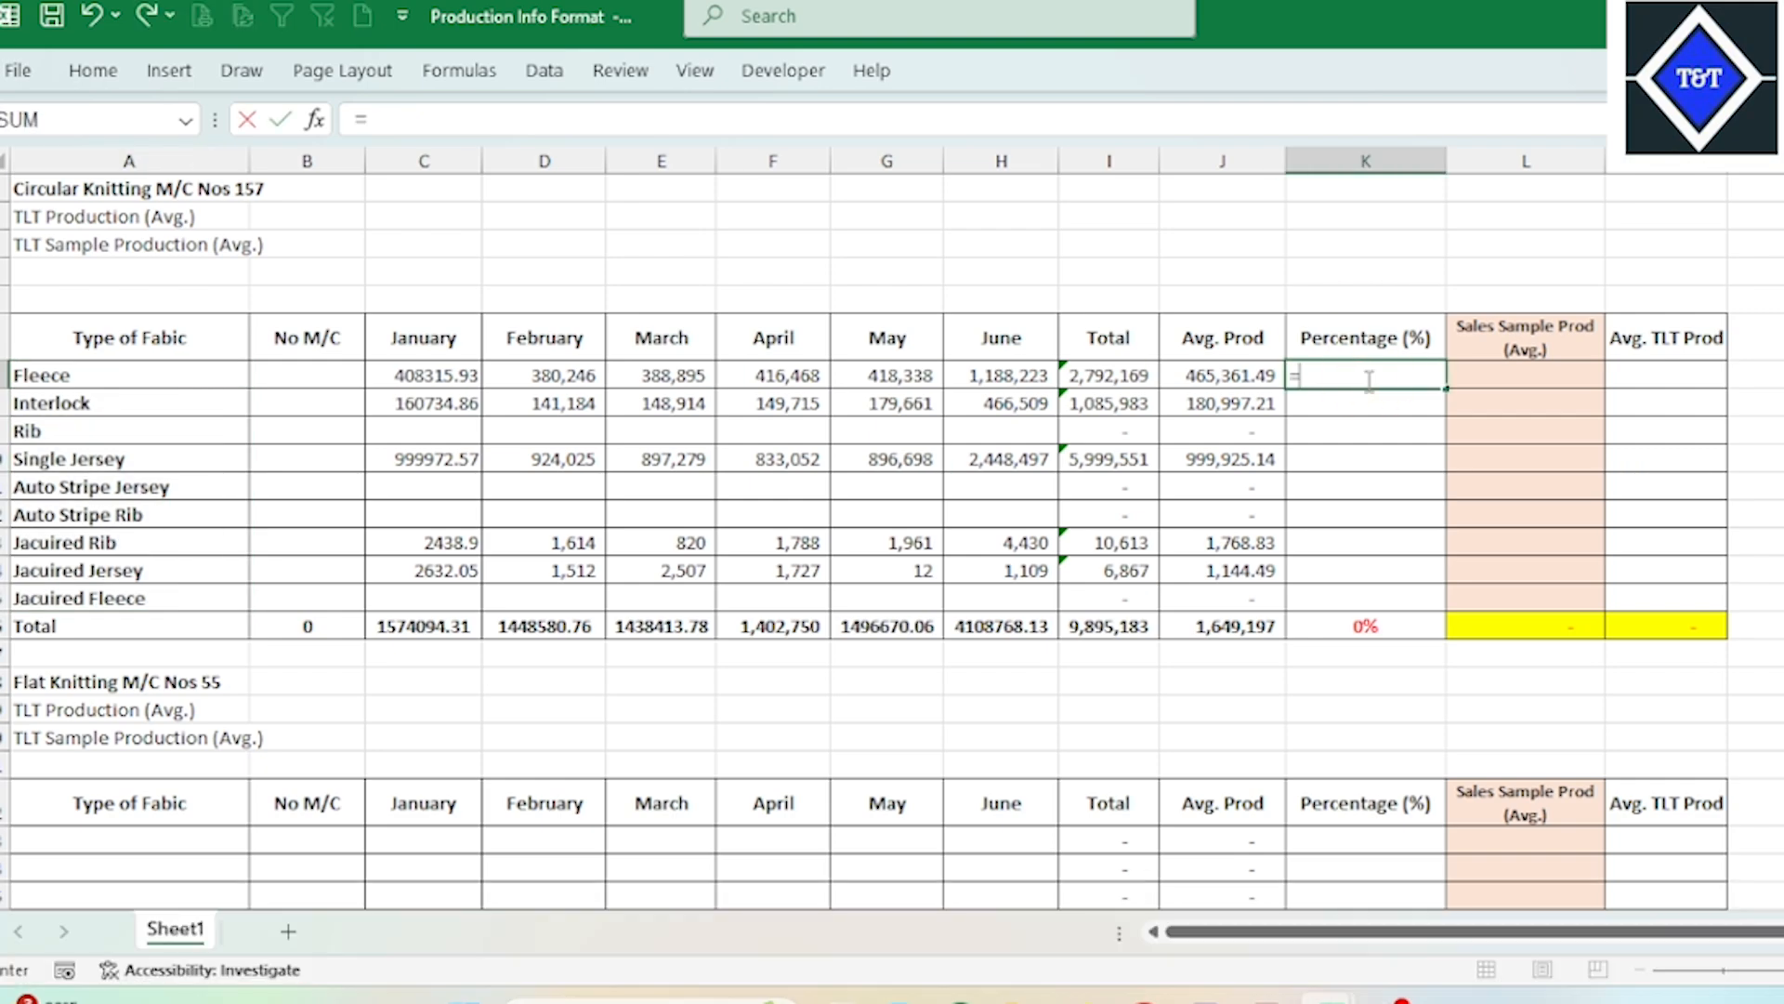
left_click(1095, 375)
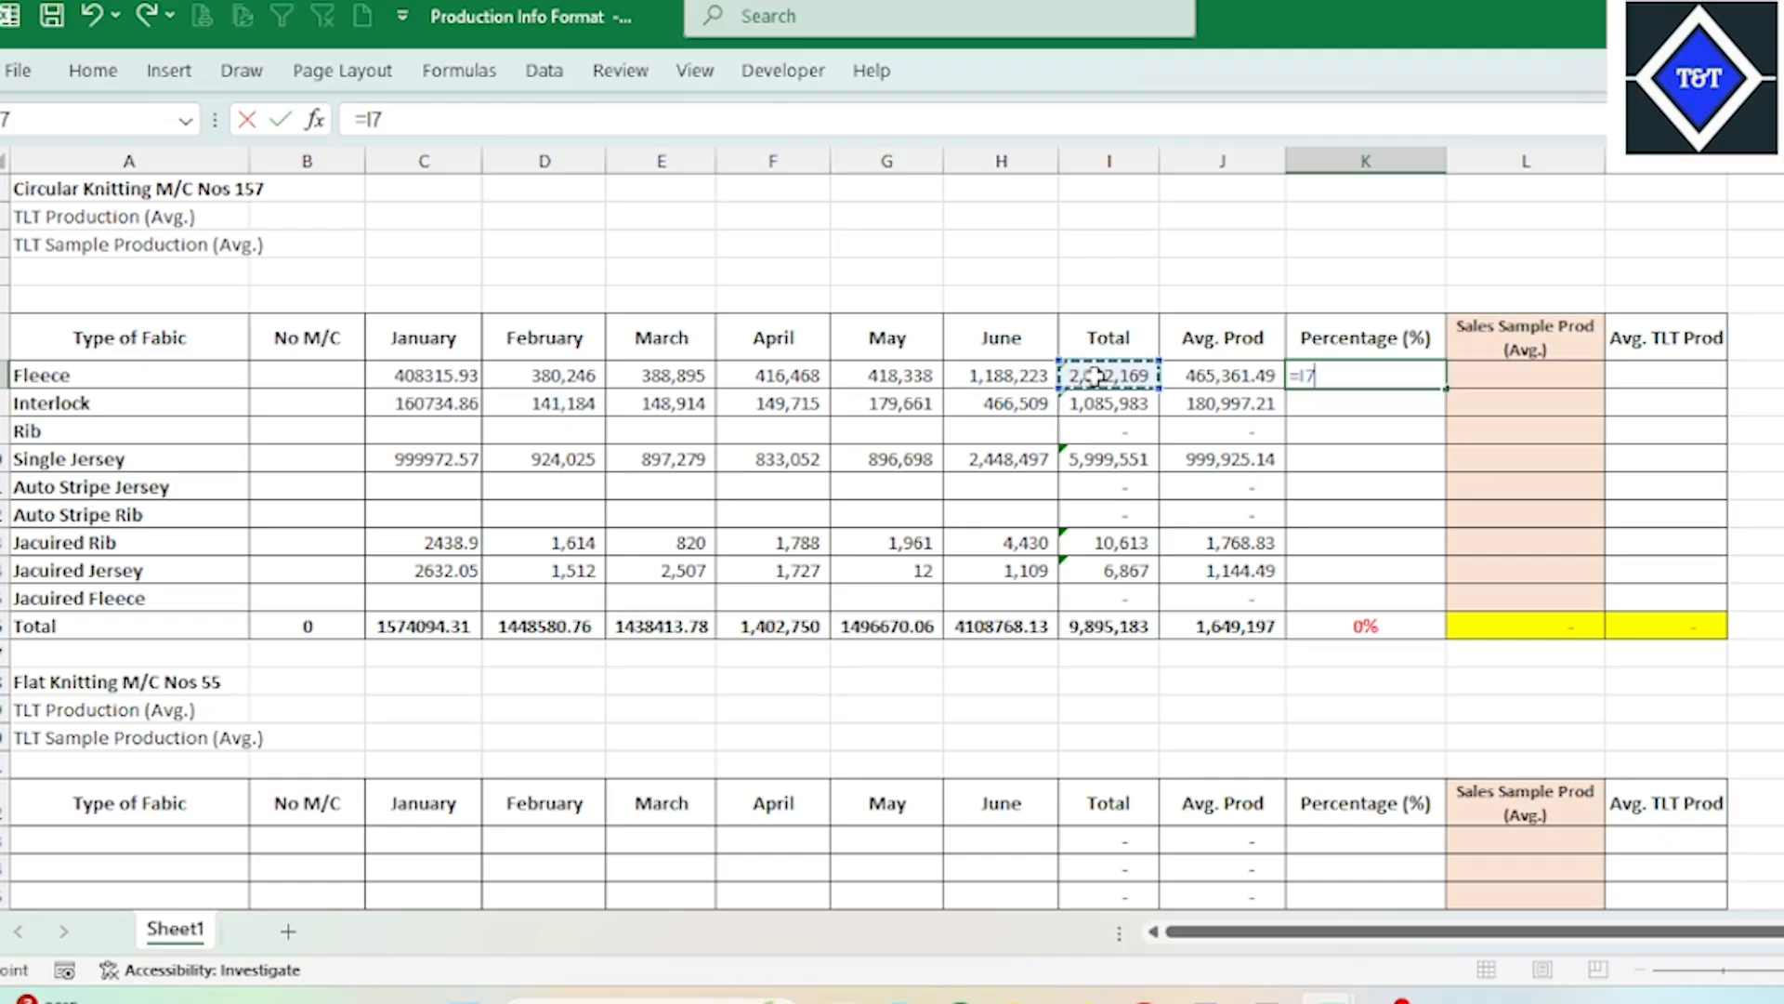
type("/")
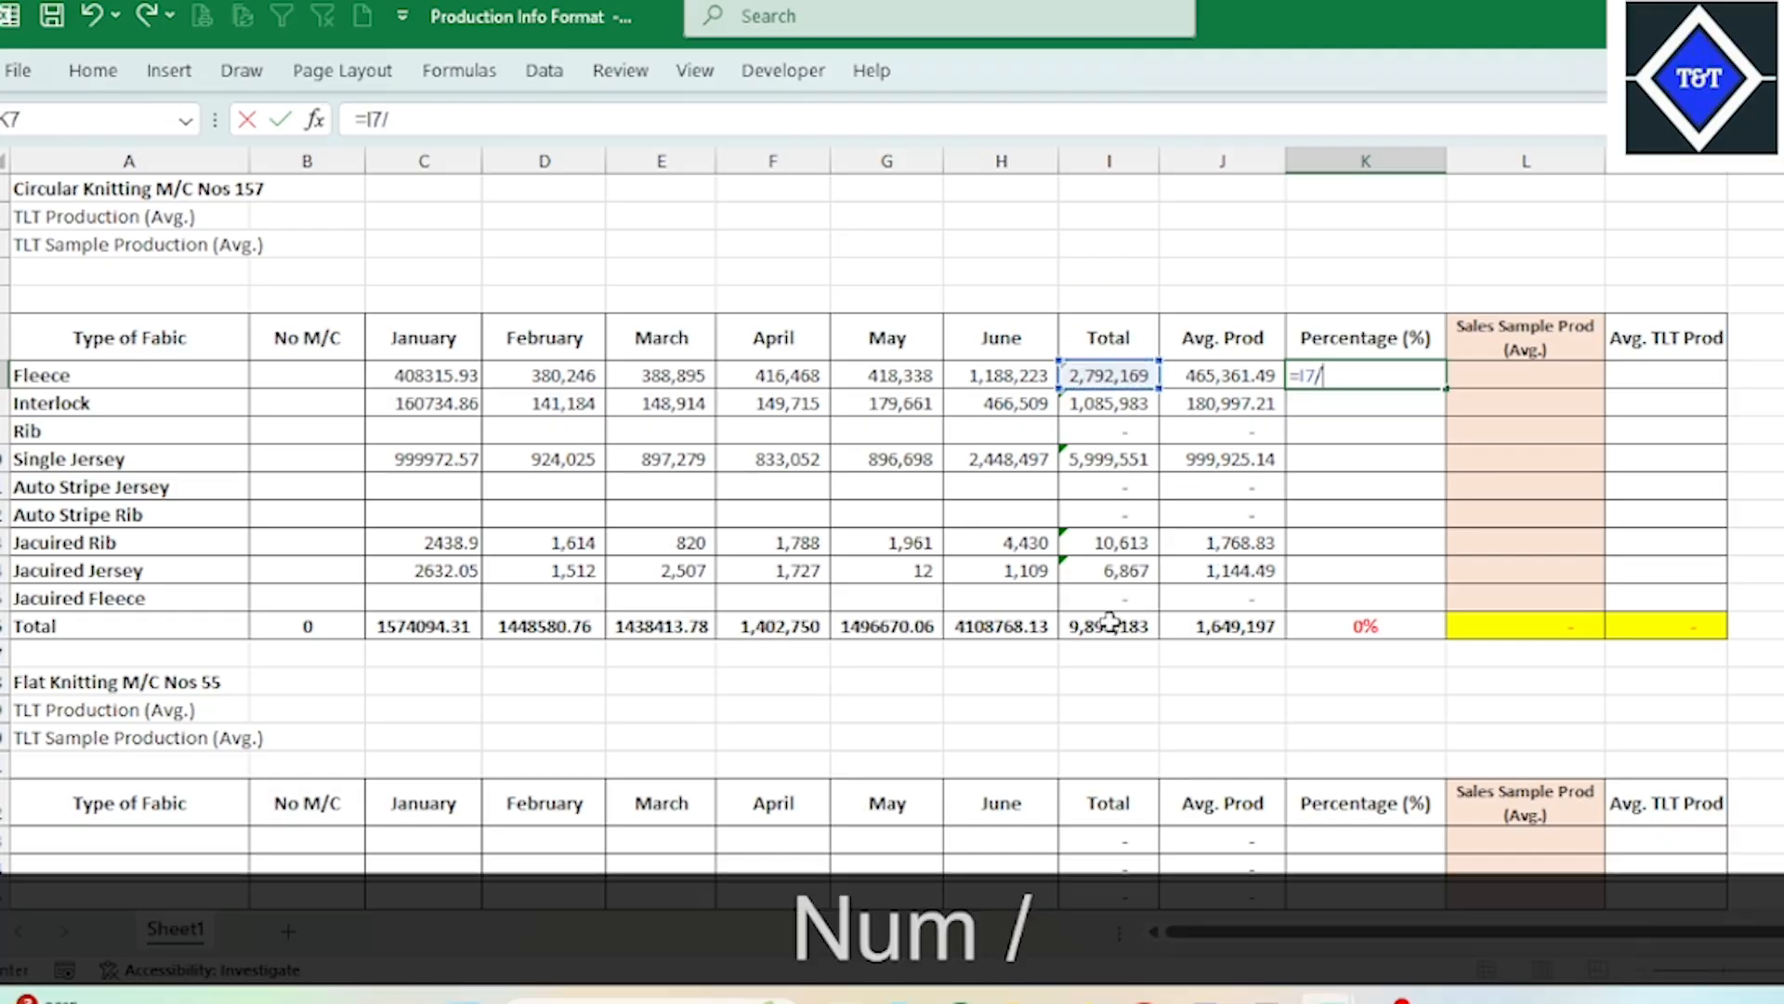
left_click(1108, 622)
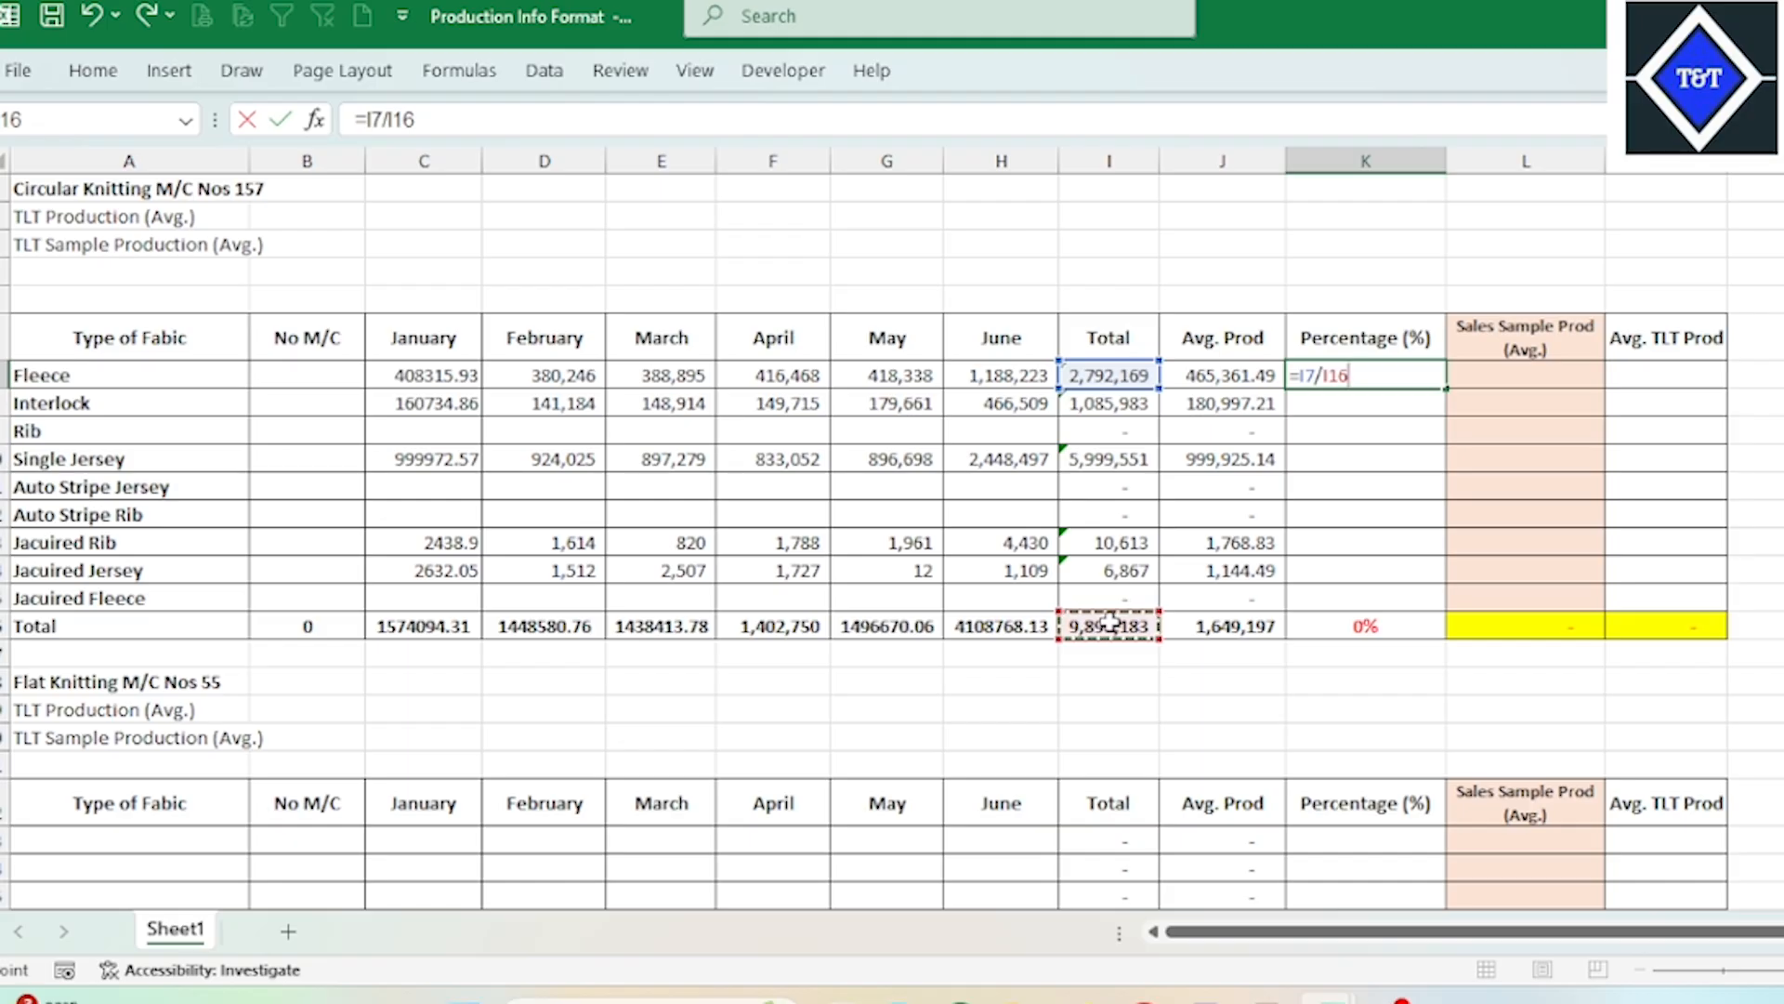
key("Return")
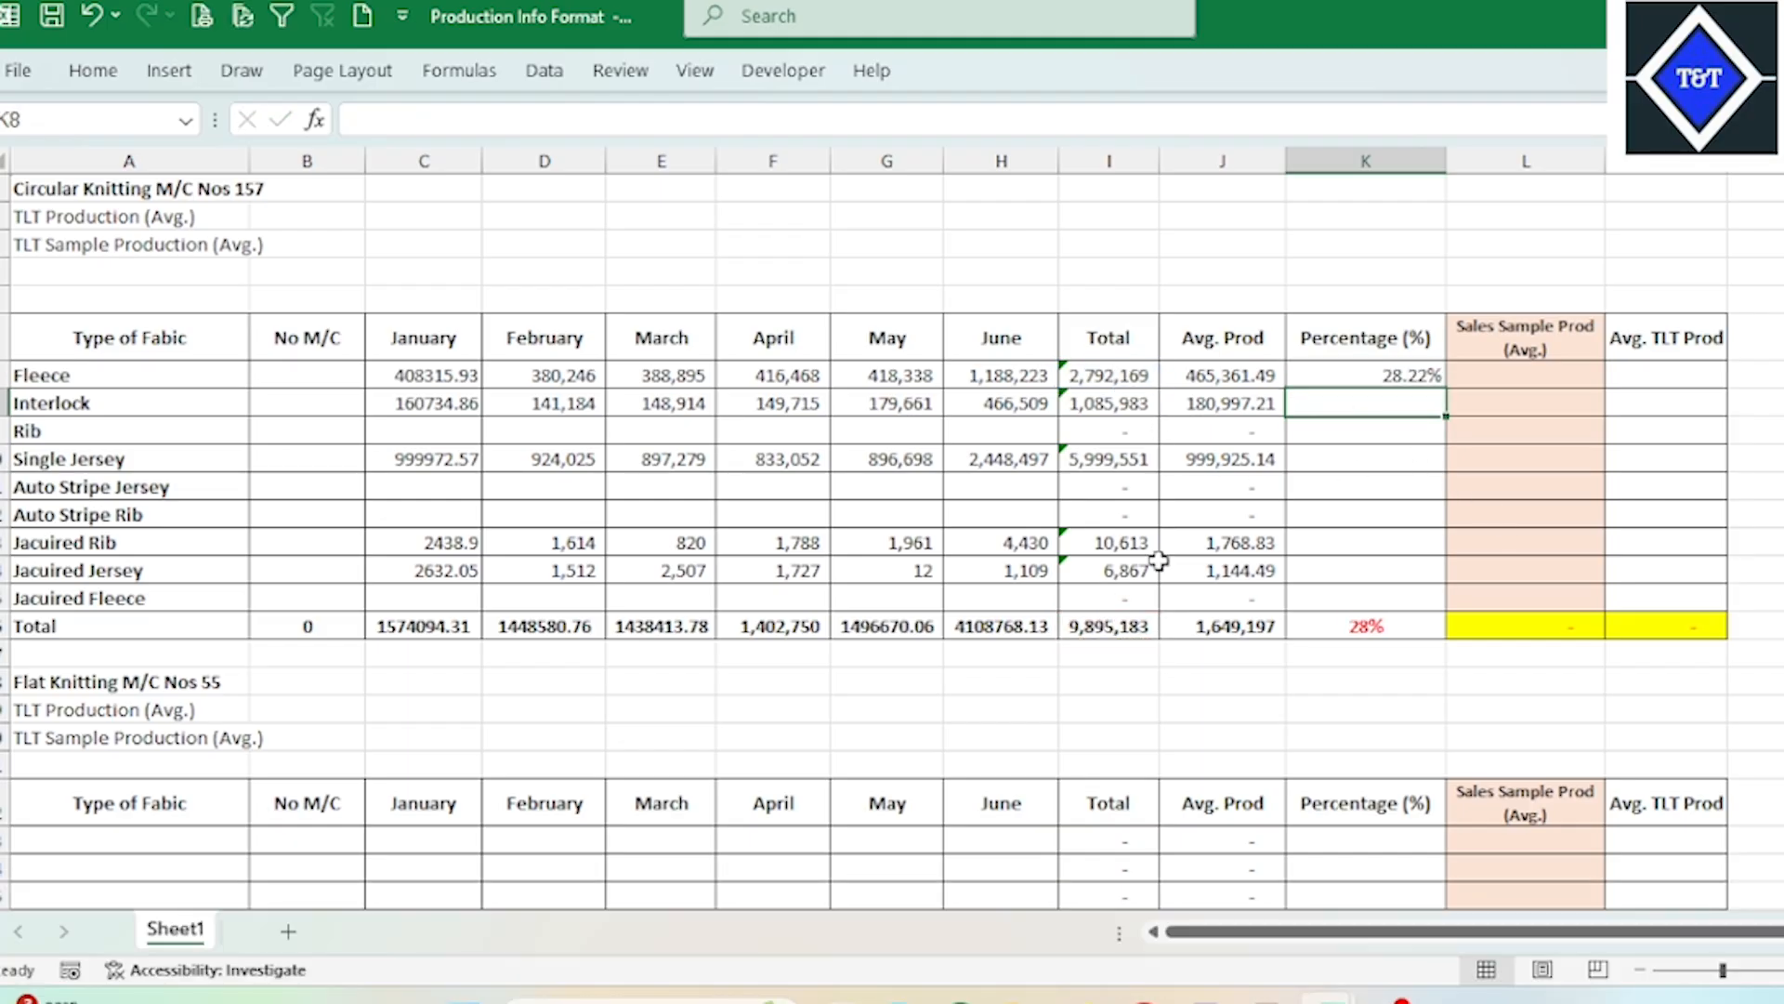
Step: Review Fleece's percentage formula in K7 together with the fabric total and grand total it references
left_click(1379, 375)
left_click(1128, 374)
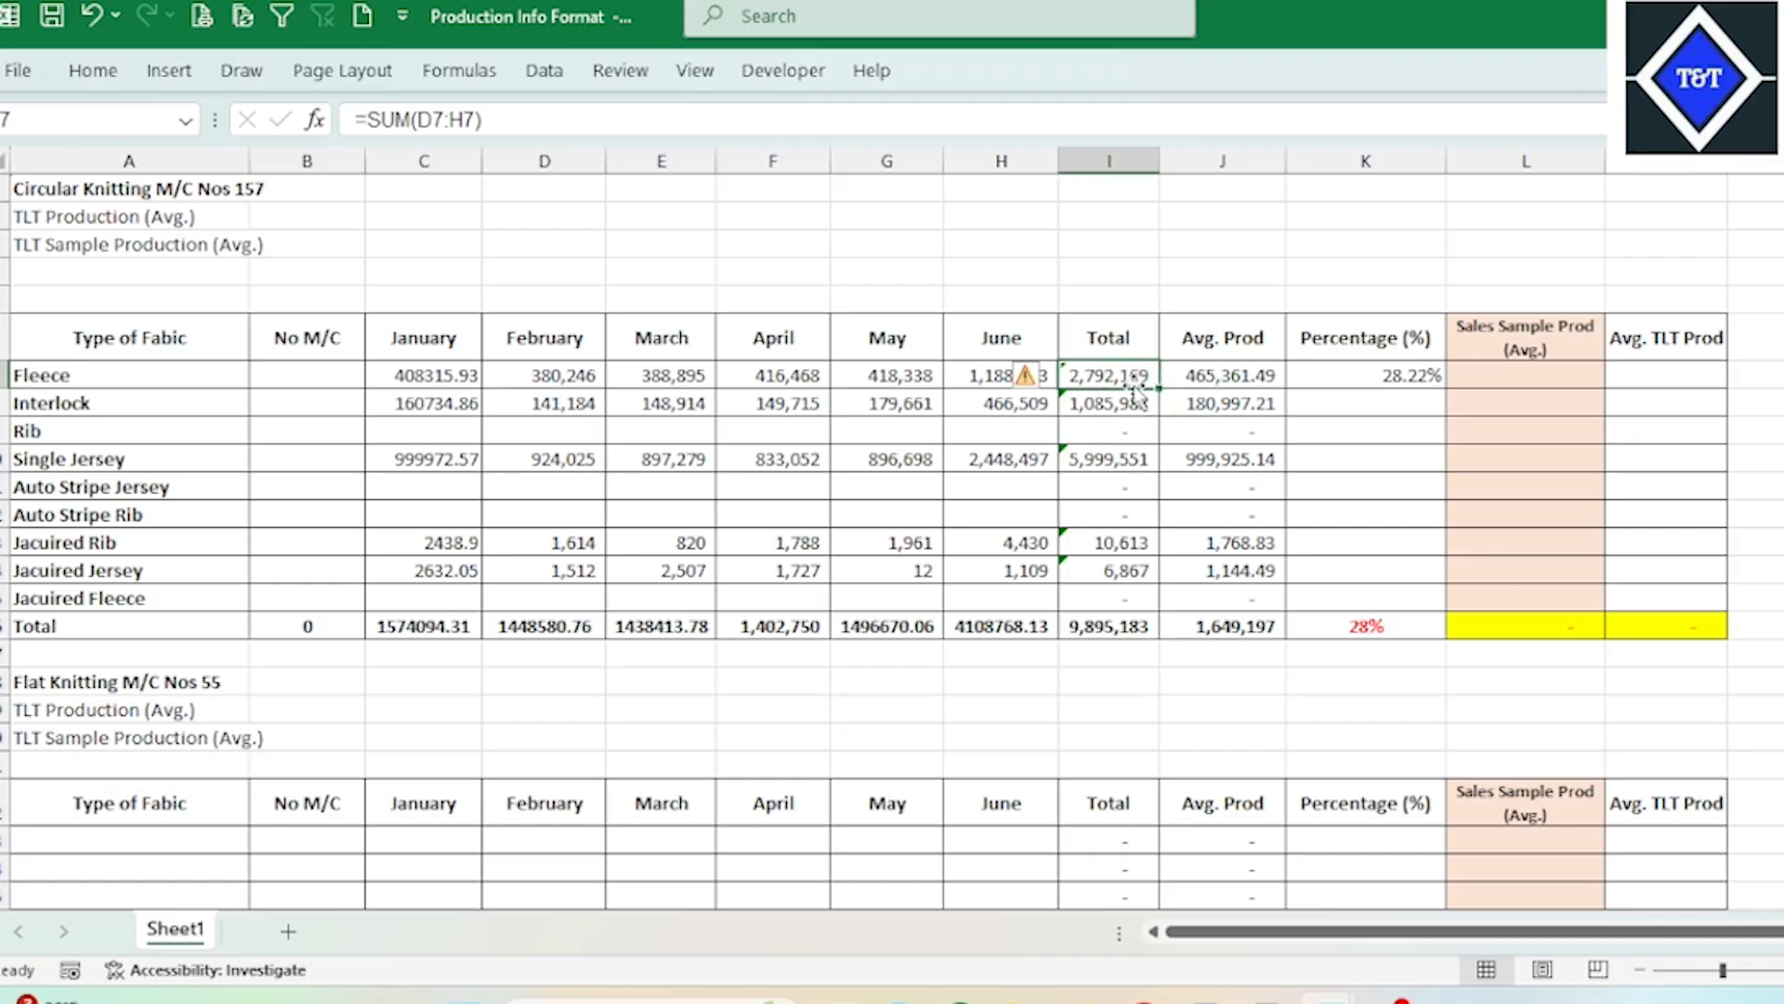
left_click(175, 380)
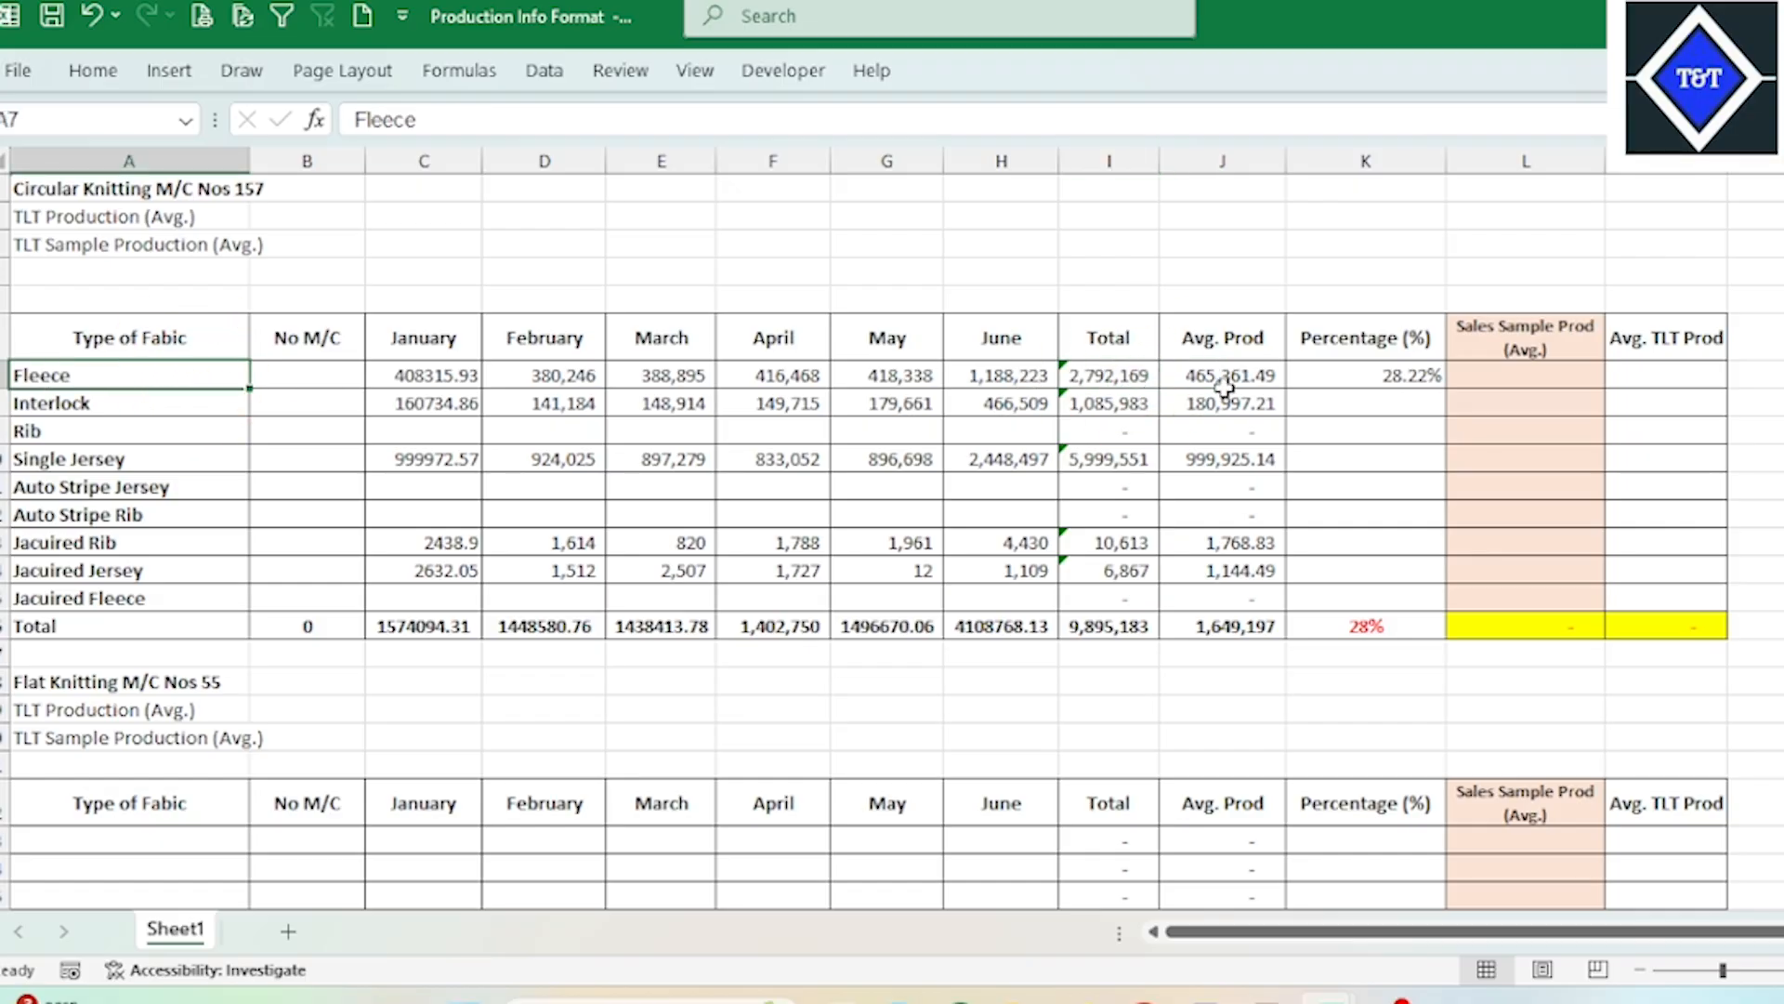
left_click(1143, 375)
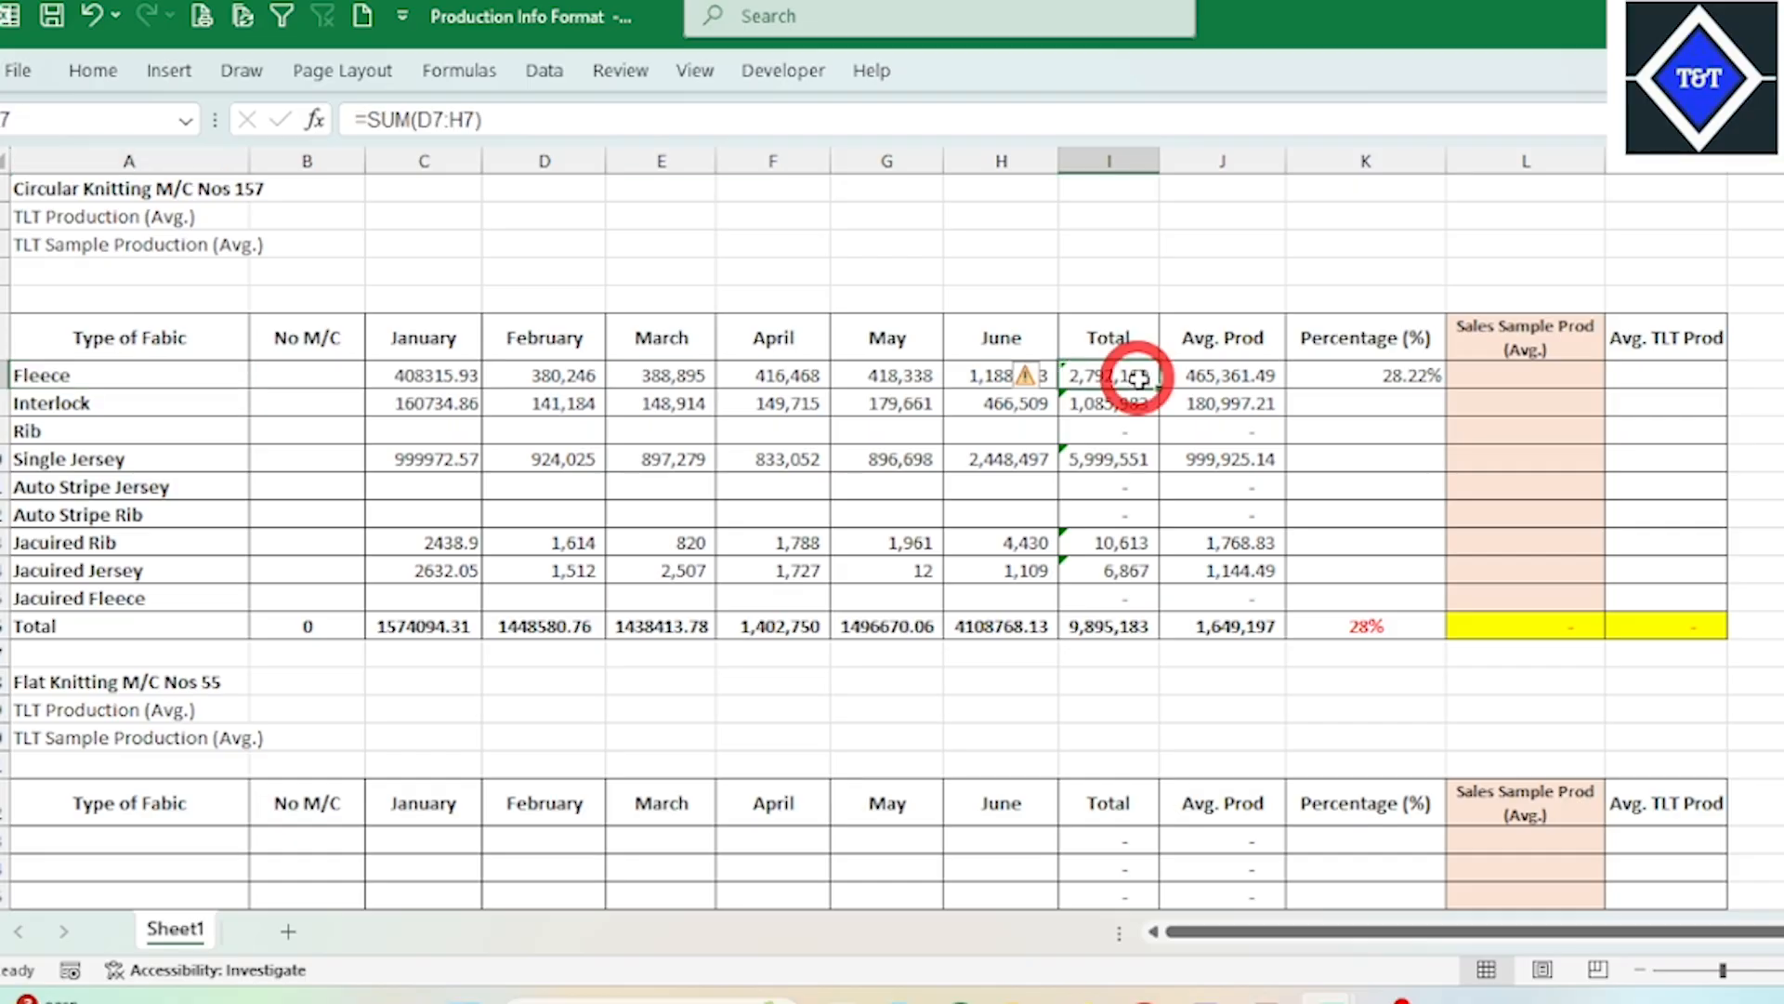
left_click(1120, 629)
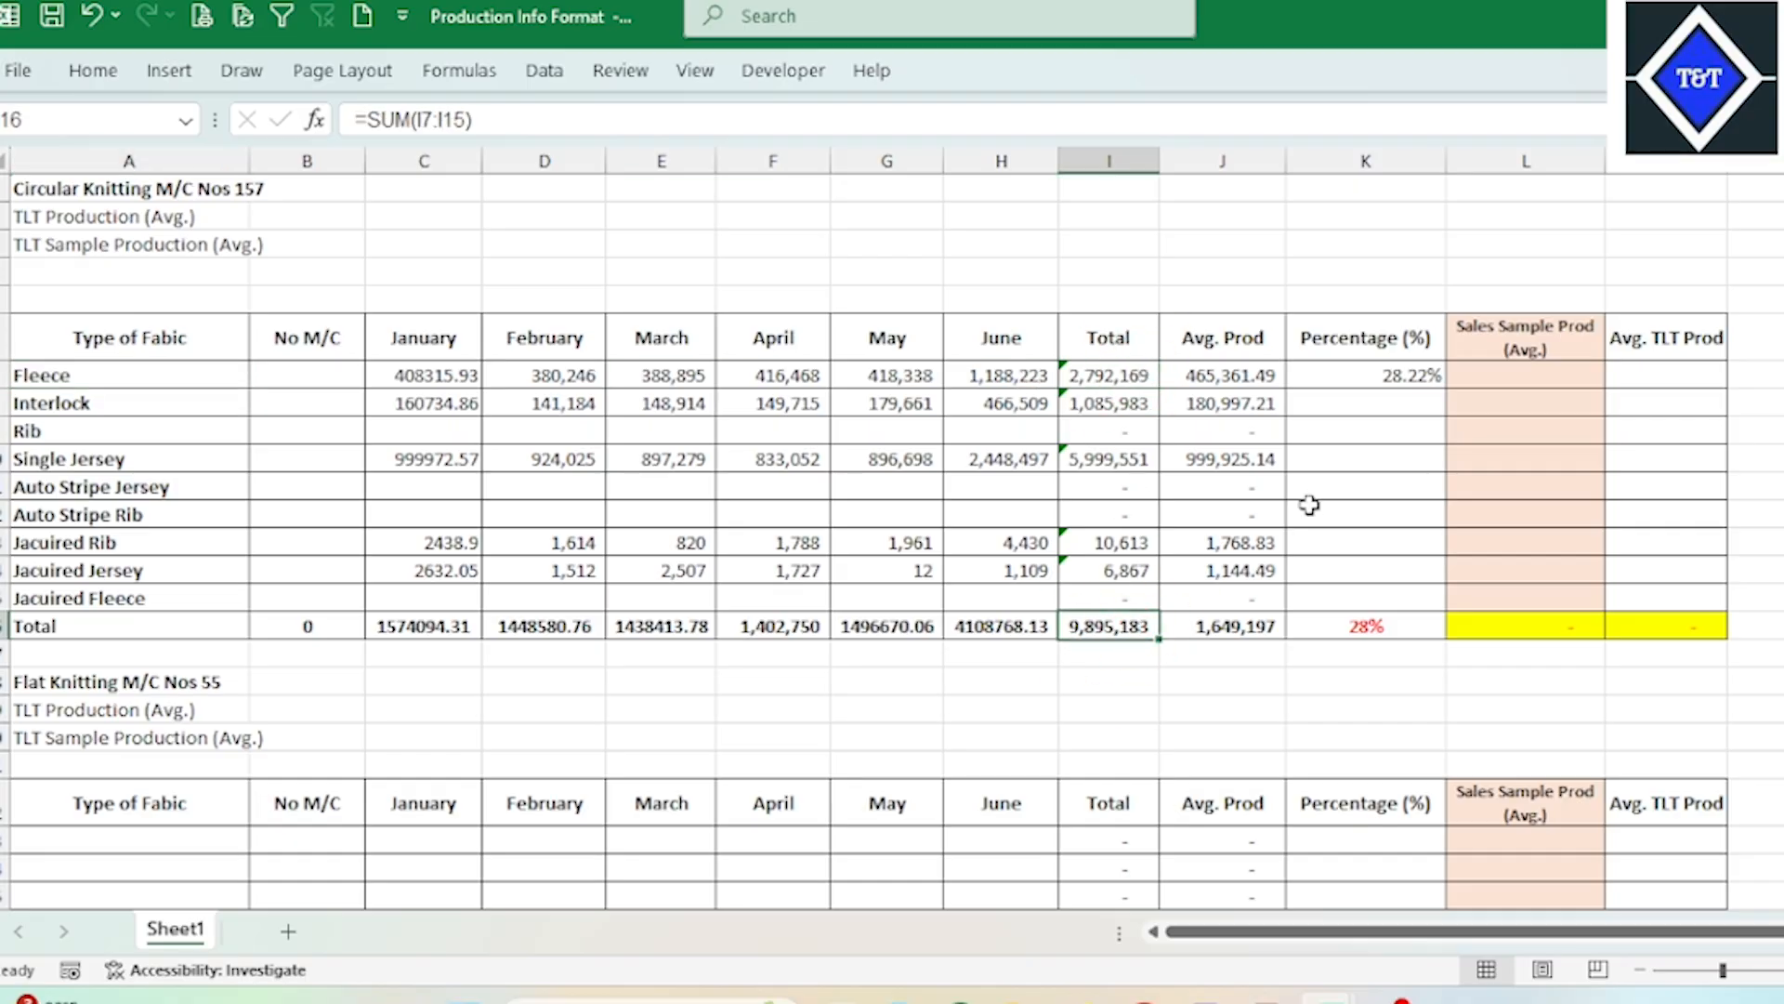
left_click(1382, 379)
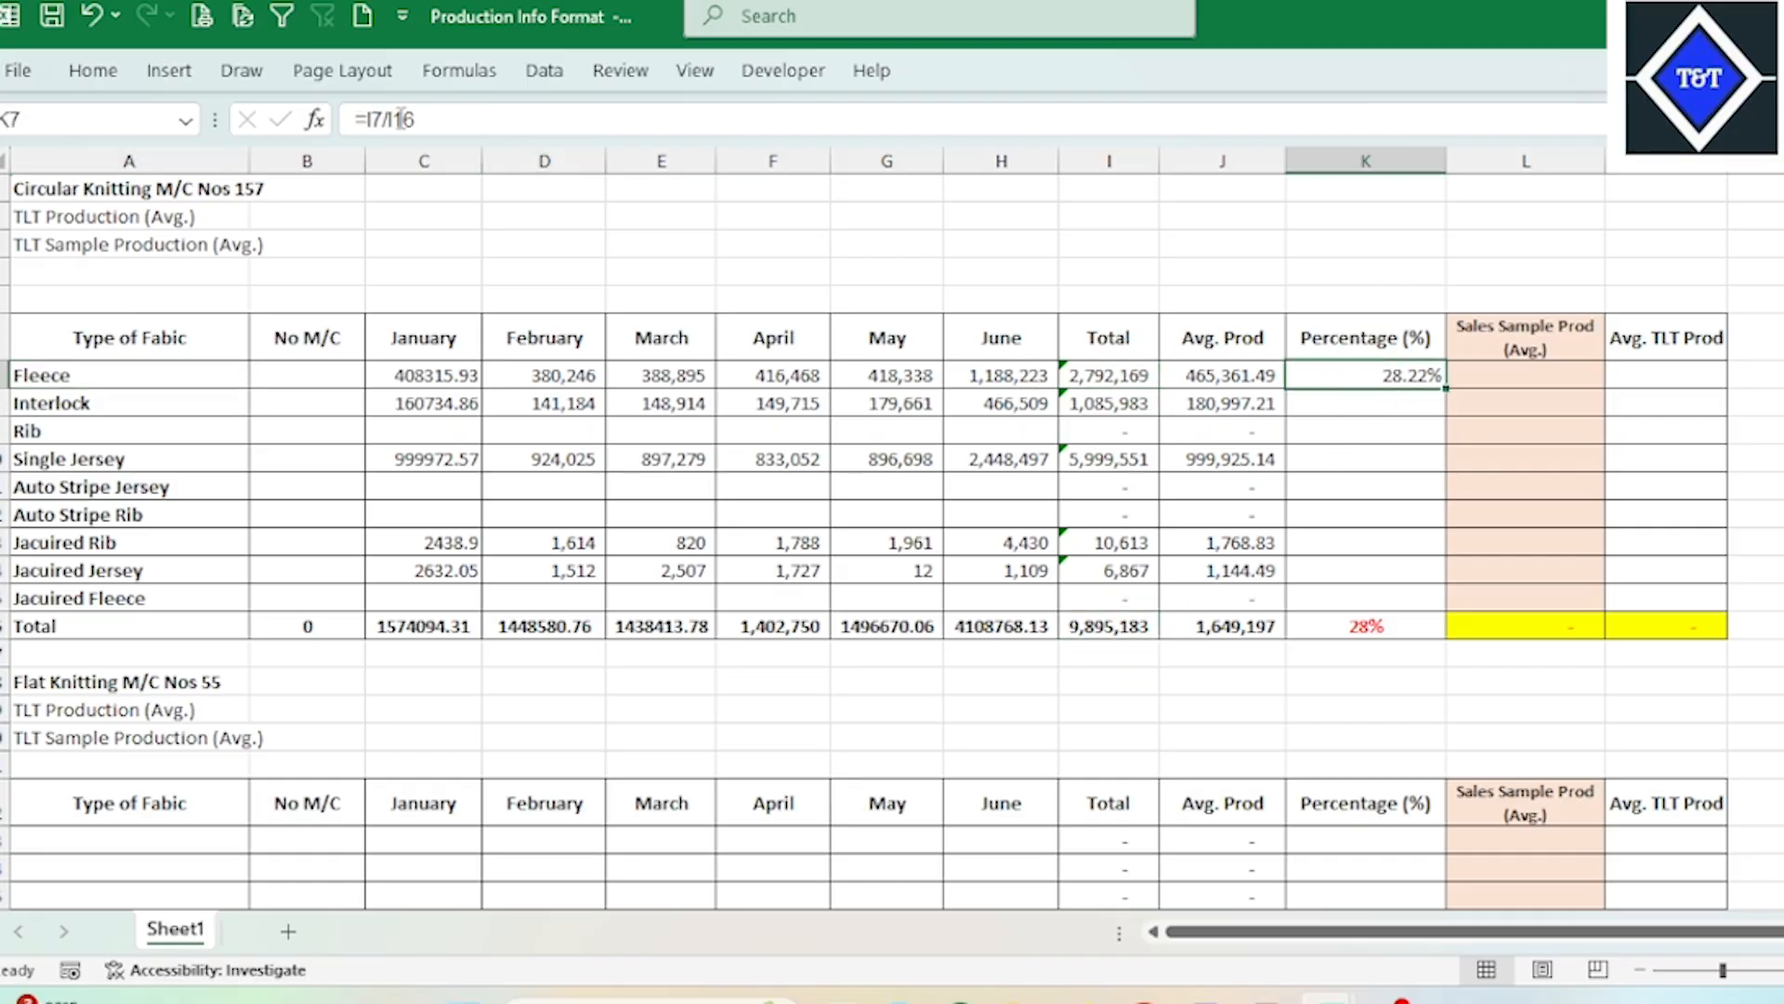
left_click(1224, 517)
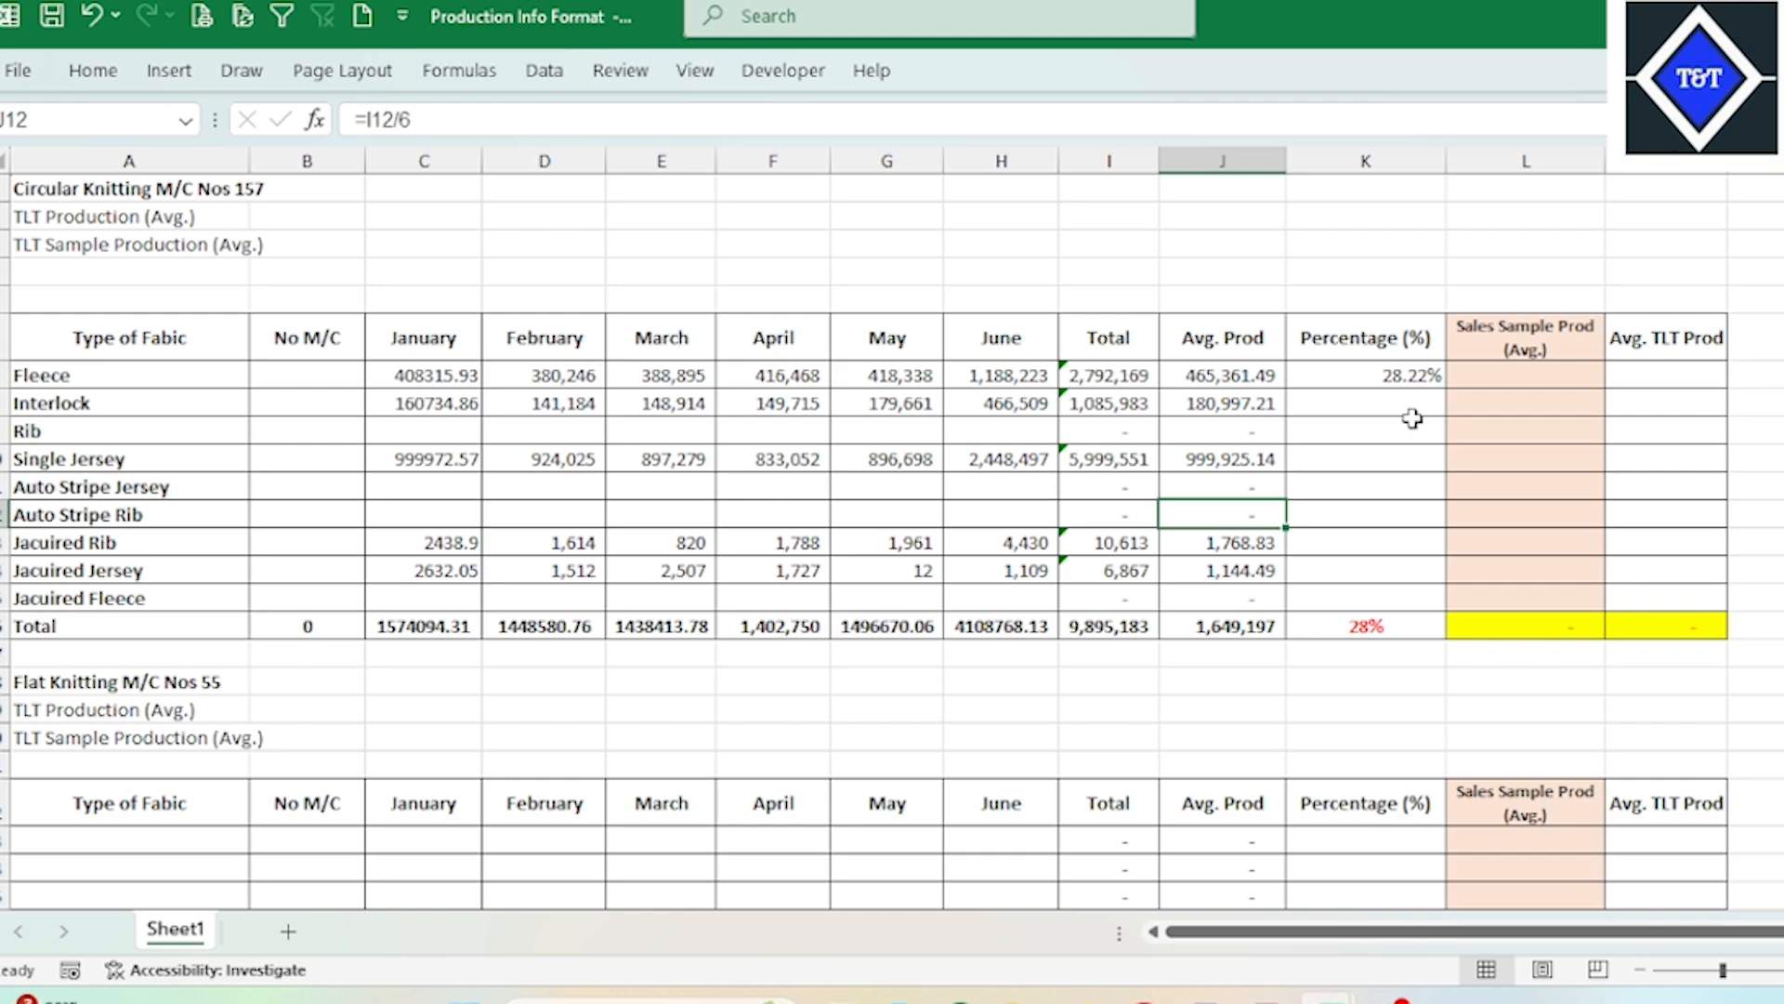
left_click(1422, 372)
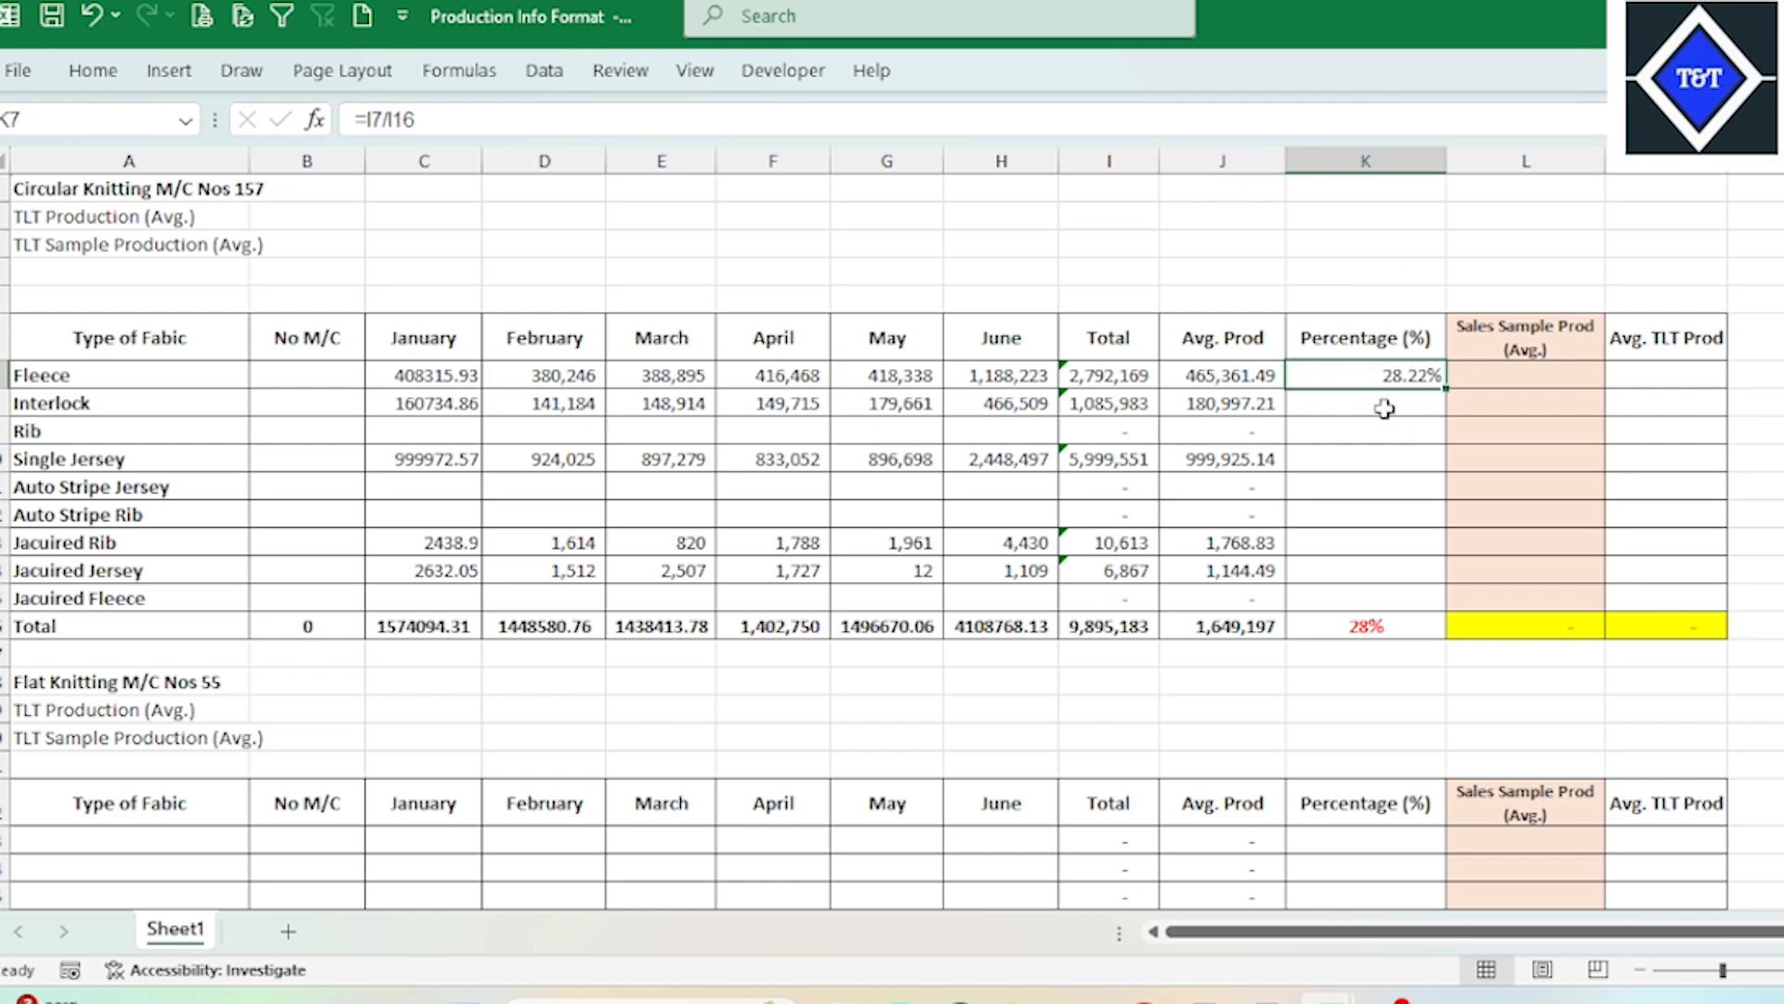
left_click(1399, 383)
left_click(1389, 439)
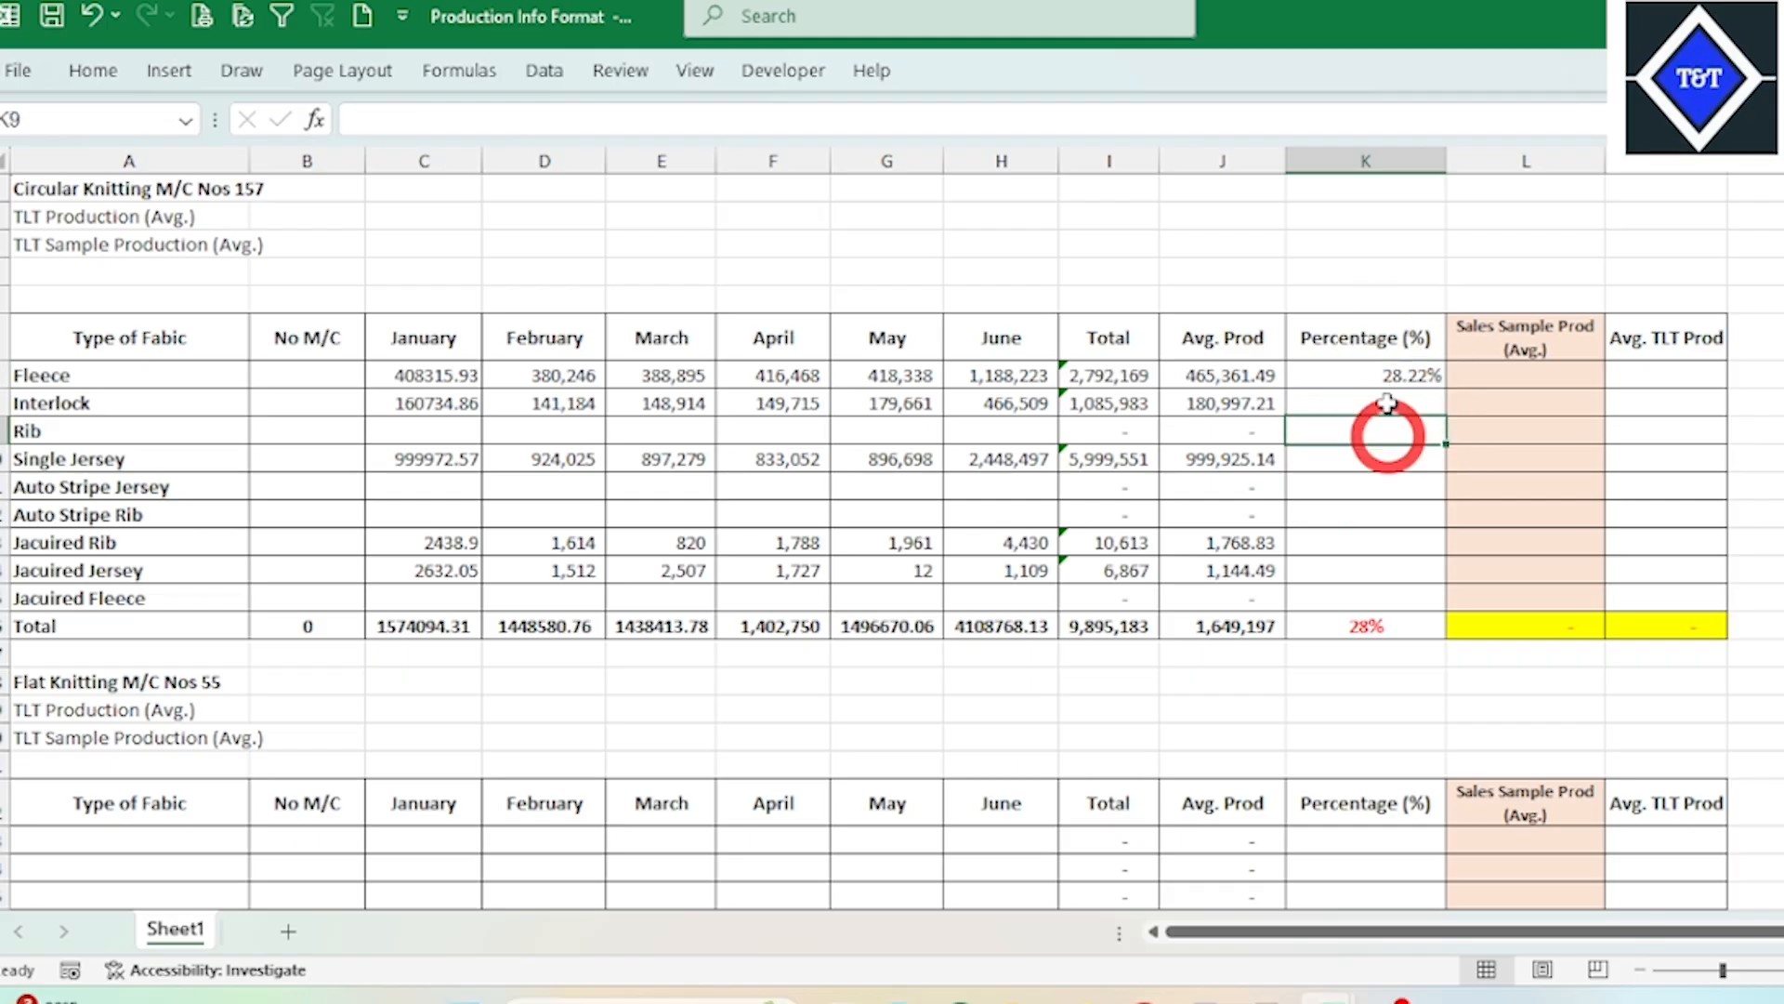
Step: Lock the grand total reference in K7 so the formula reads =I7/$I$16, and copy it down through K15
left_click(1396, 382)
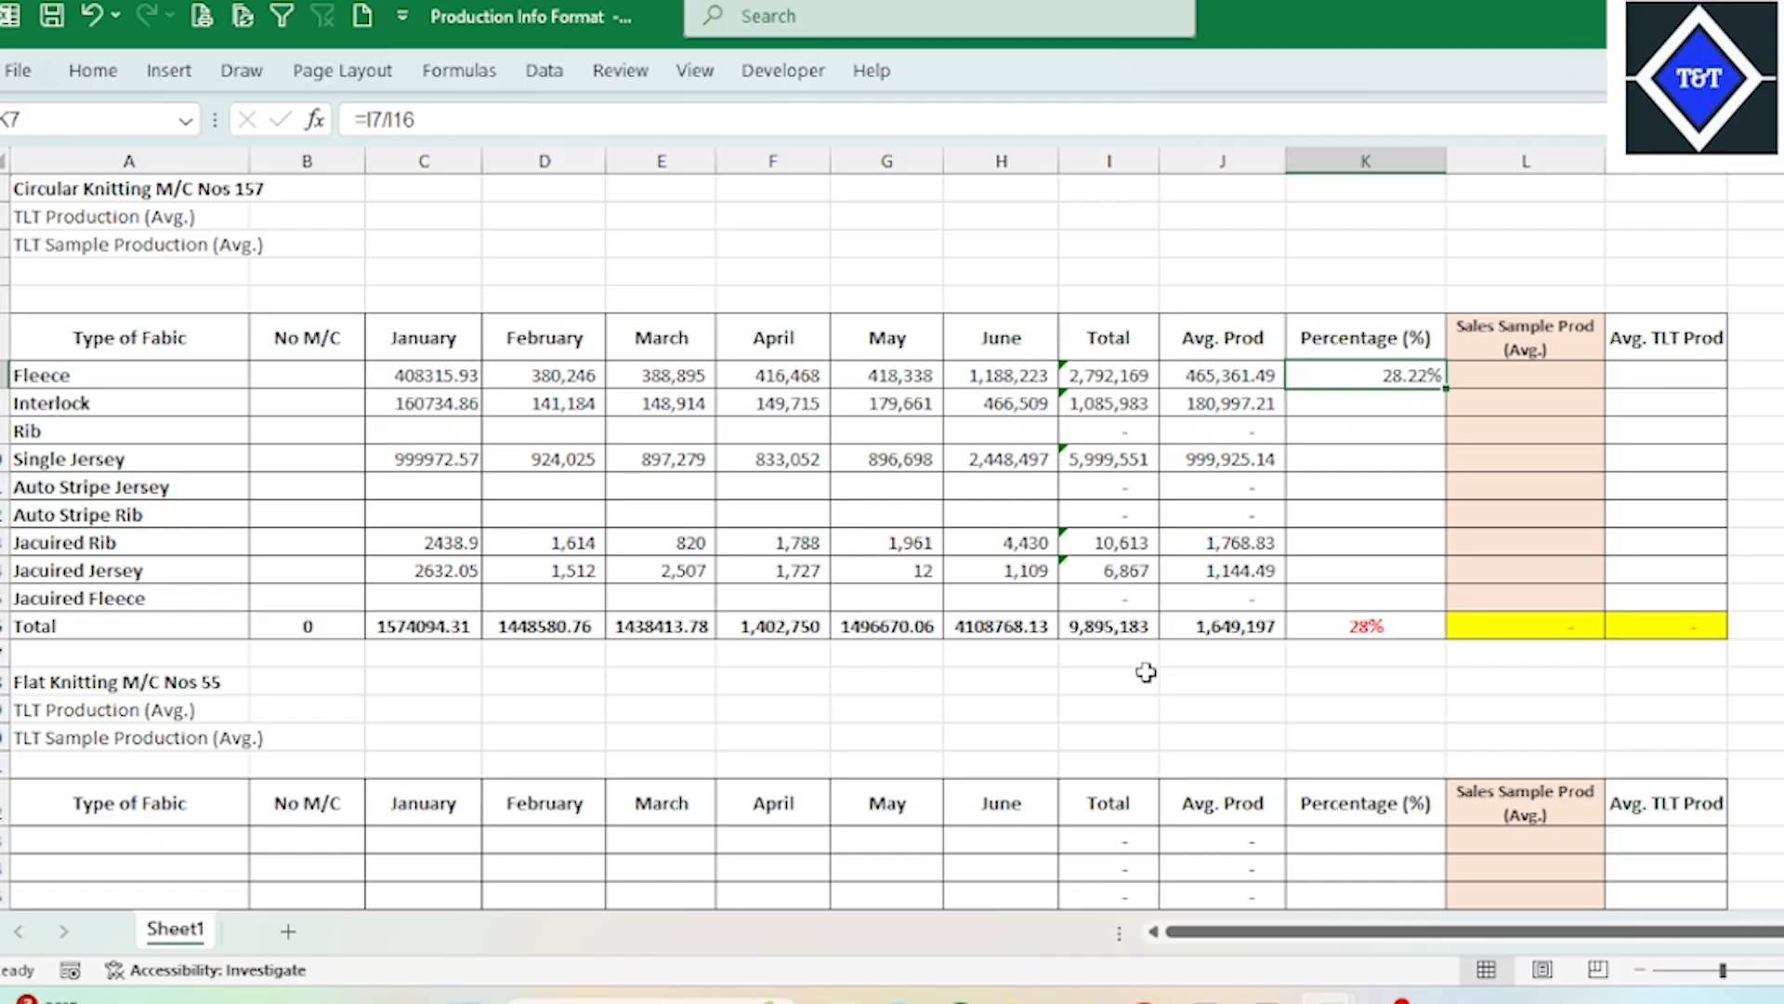
left_click(430, 128)
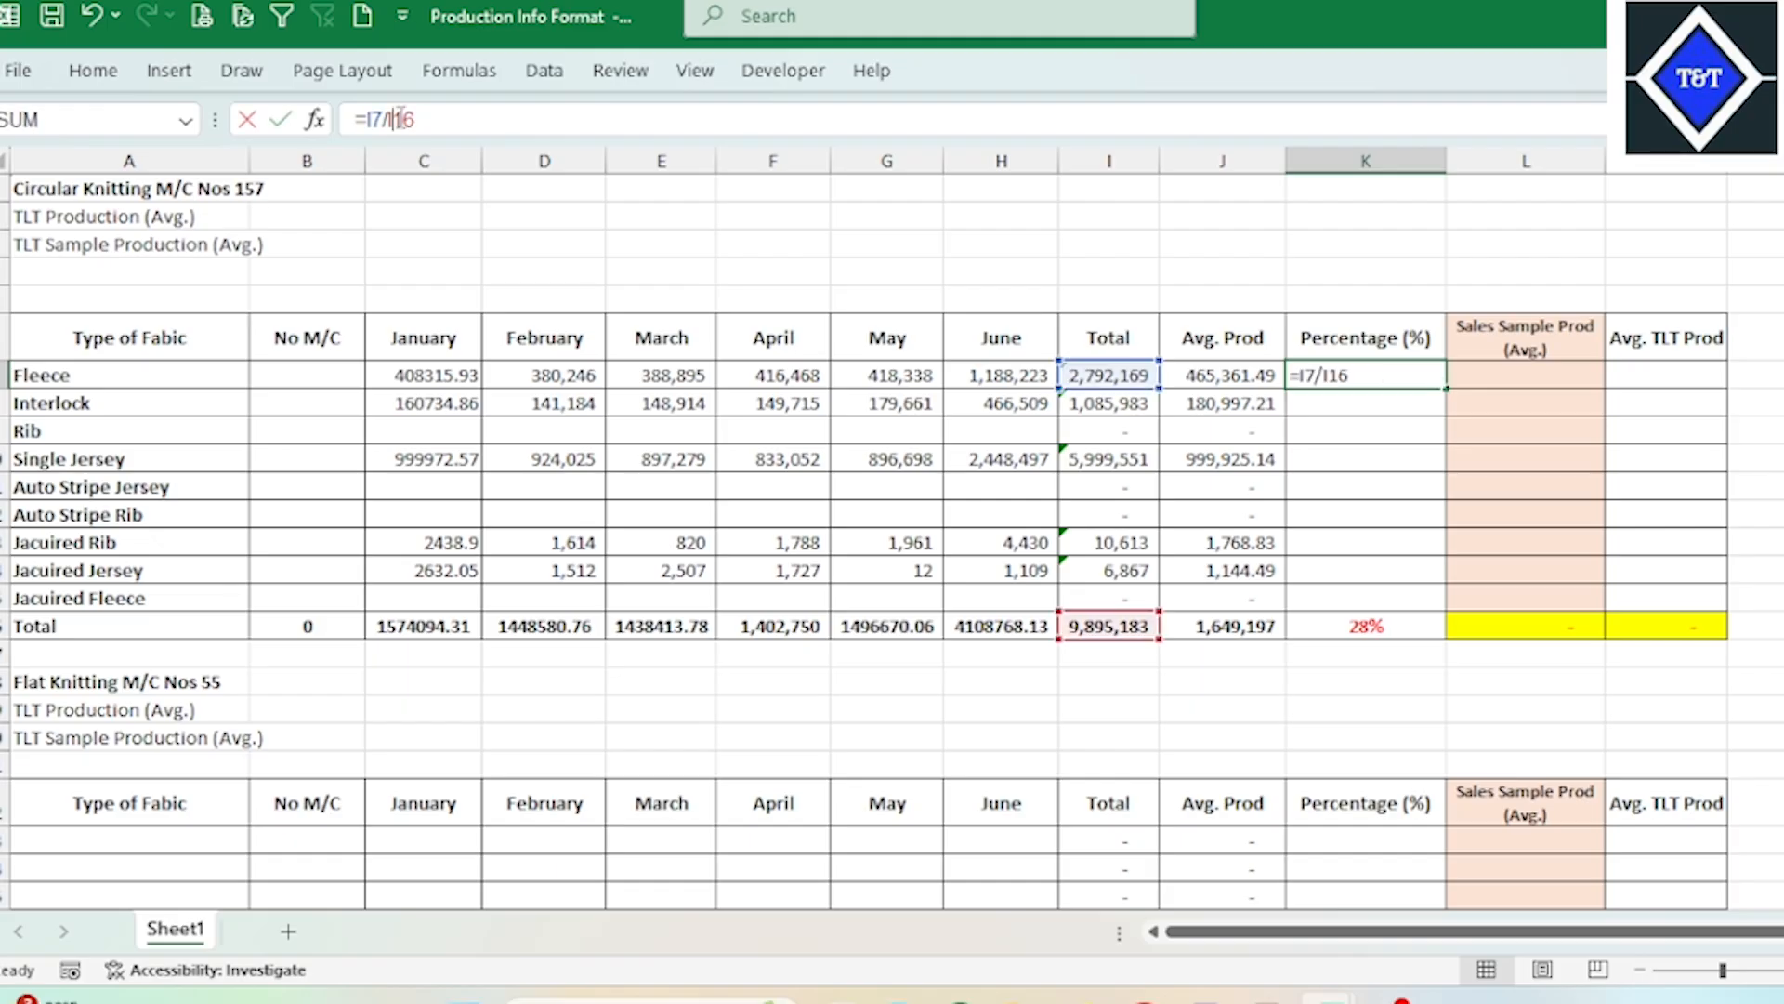
key("F4")
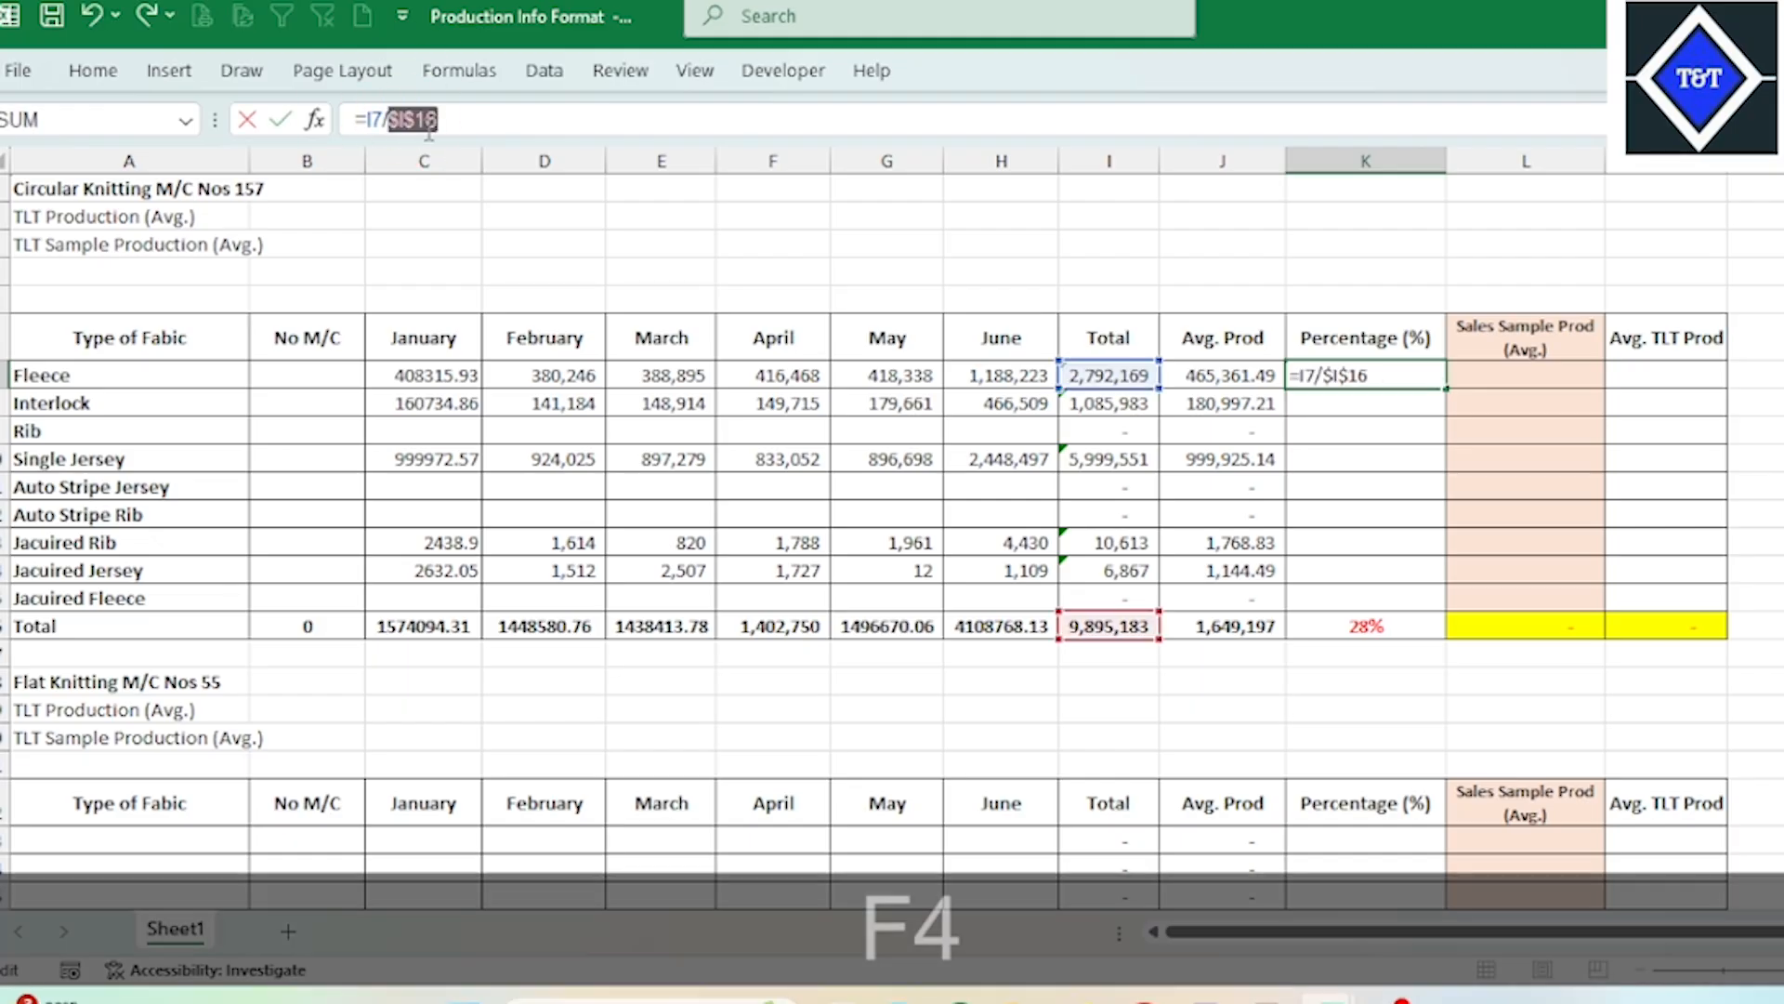
key("Return")
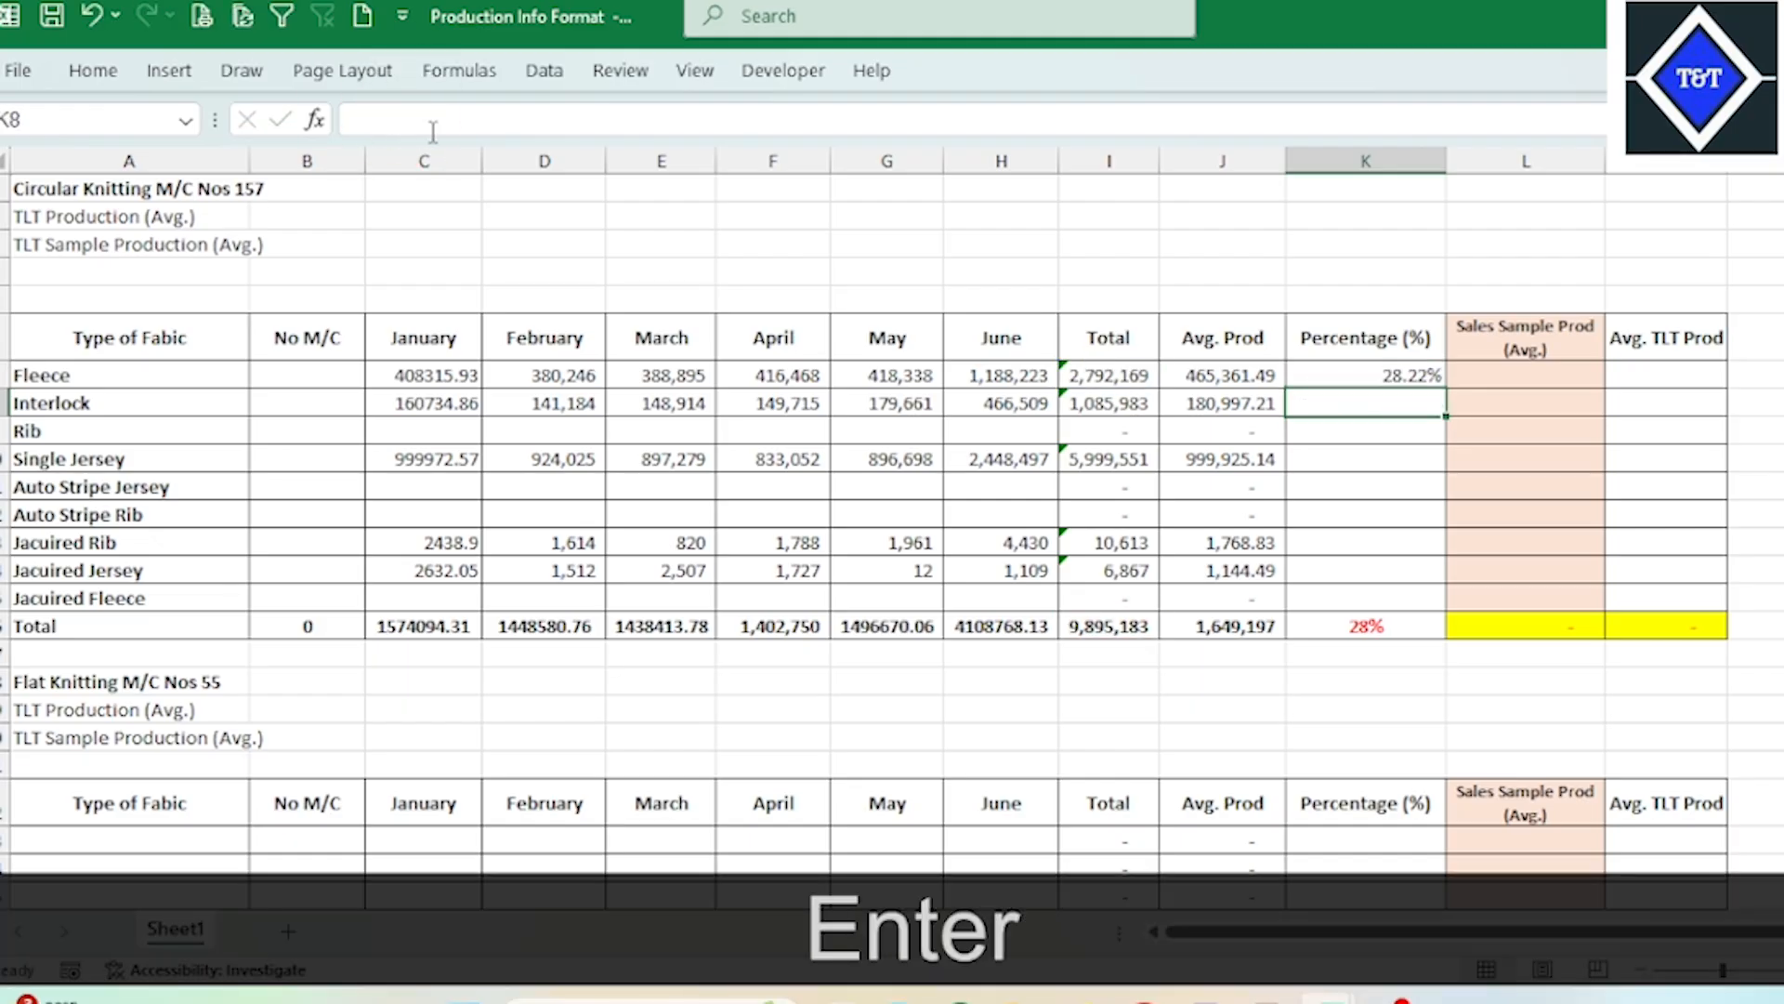
left_click(1398, 377)
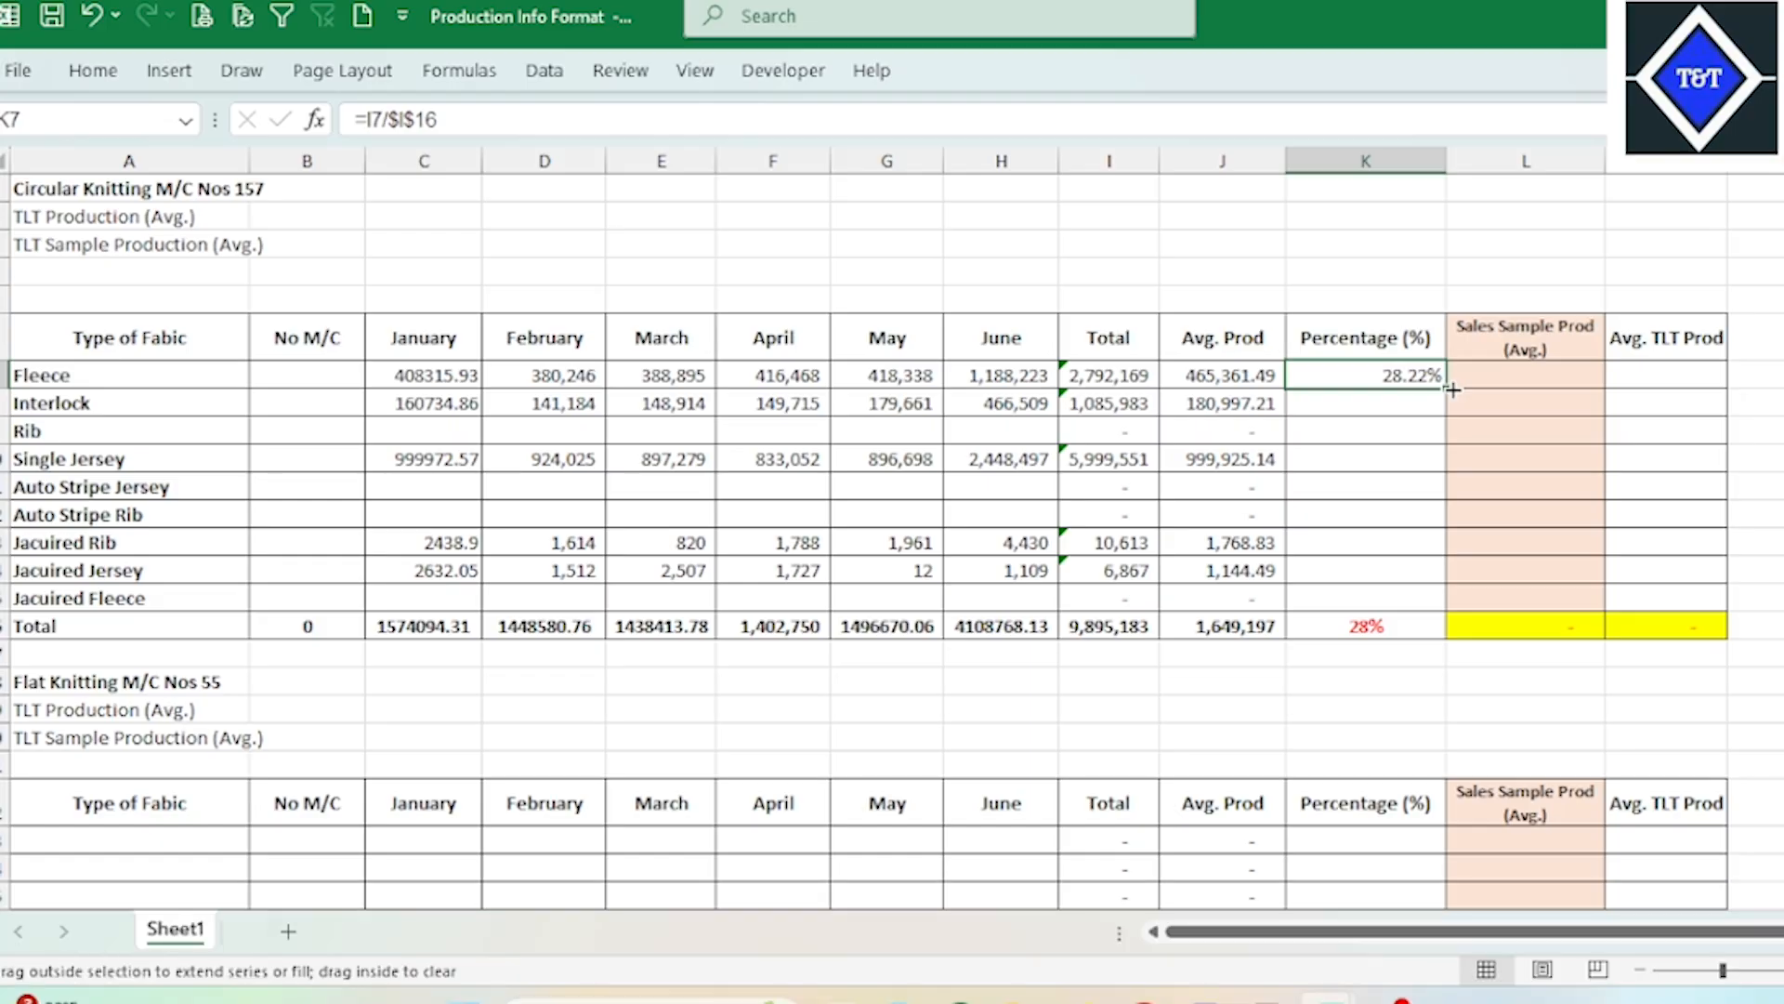
left_click_drag(1453, 388, 1447, 609)
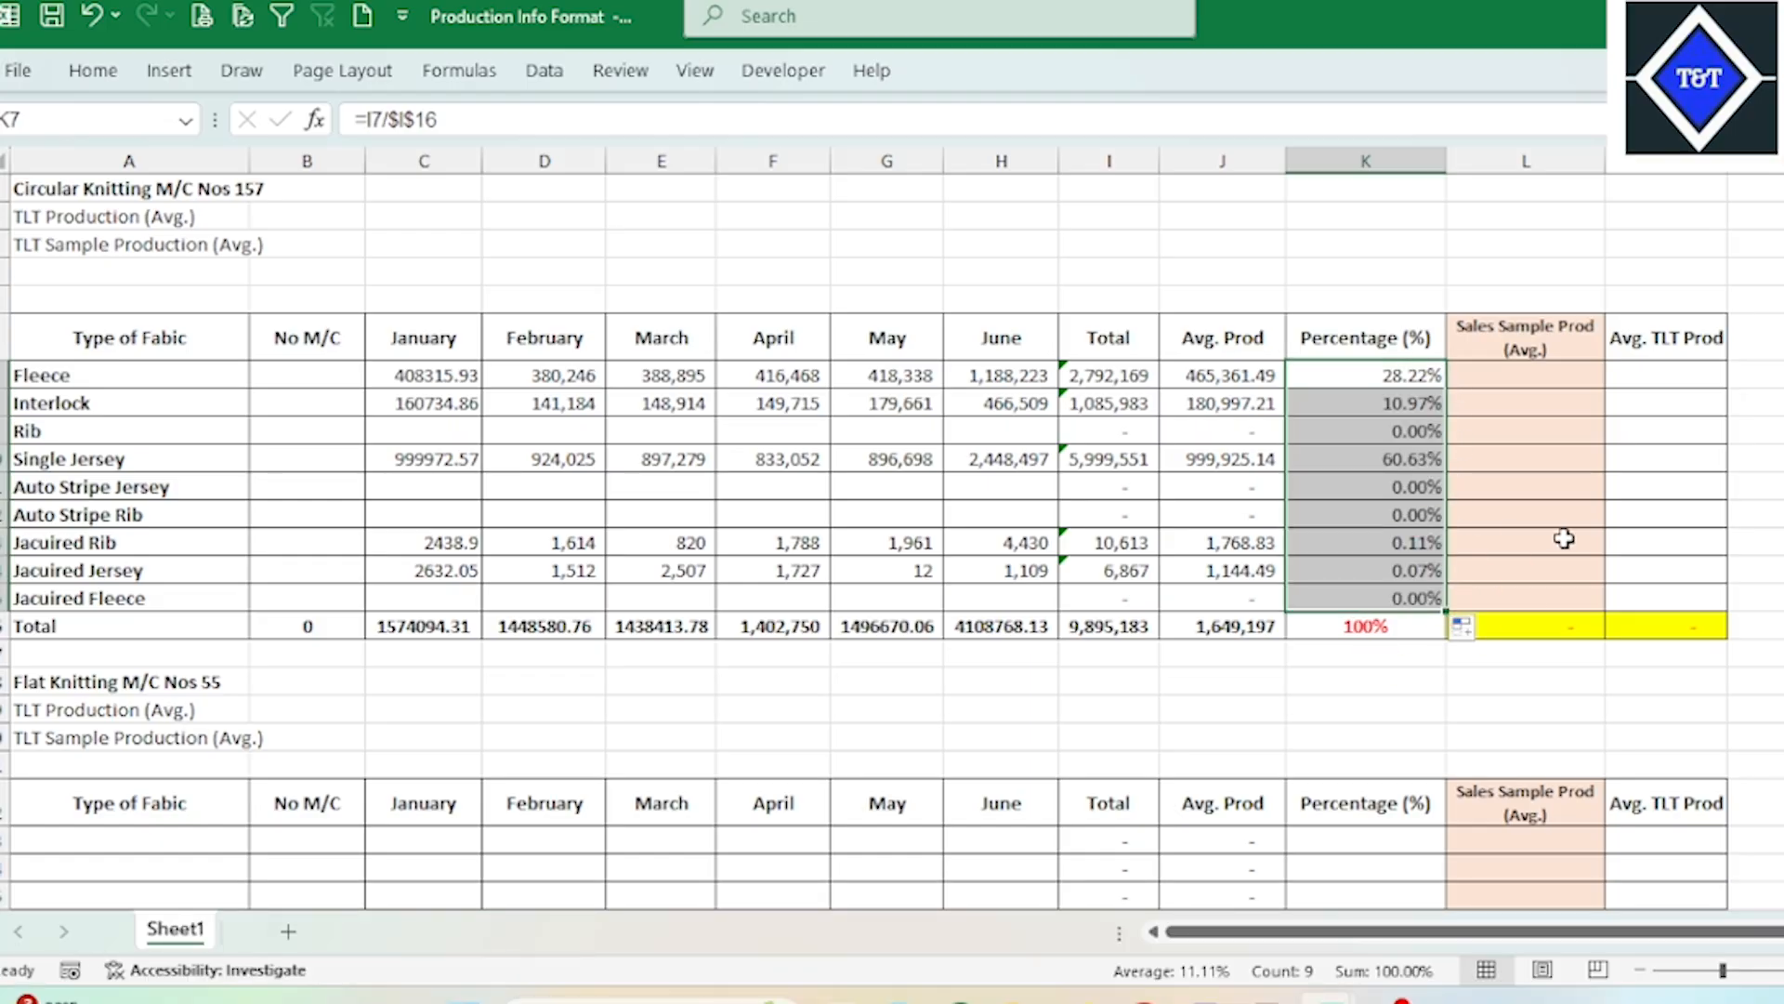
Step: Check the copied formulas in the Circular Knitting table's Percentage (%) column and the Fleece total
left_click(1552, 711)
left_click(1403, 433)
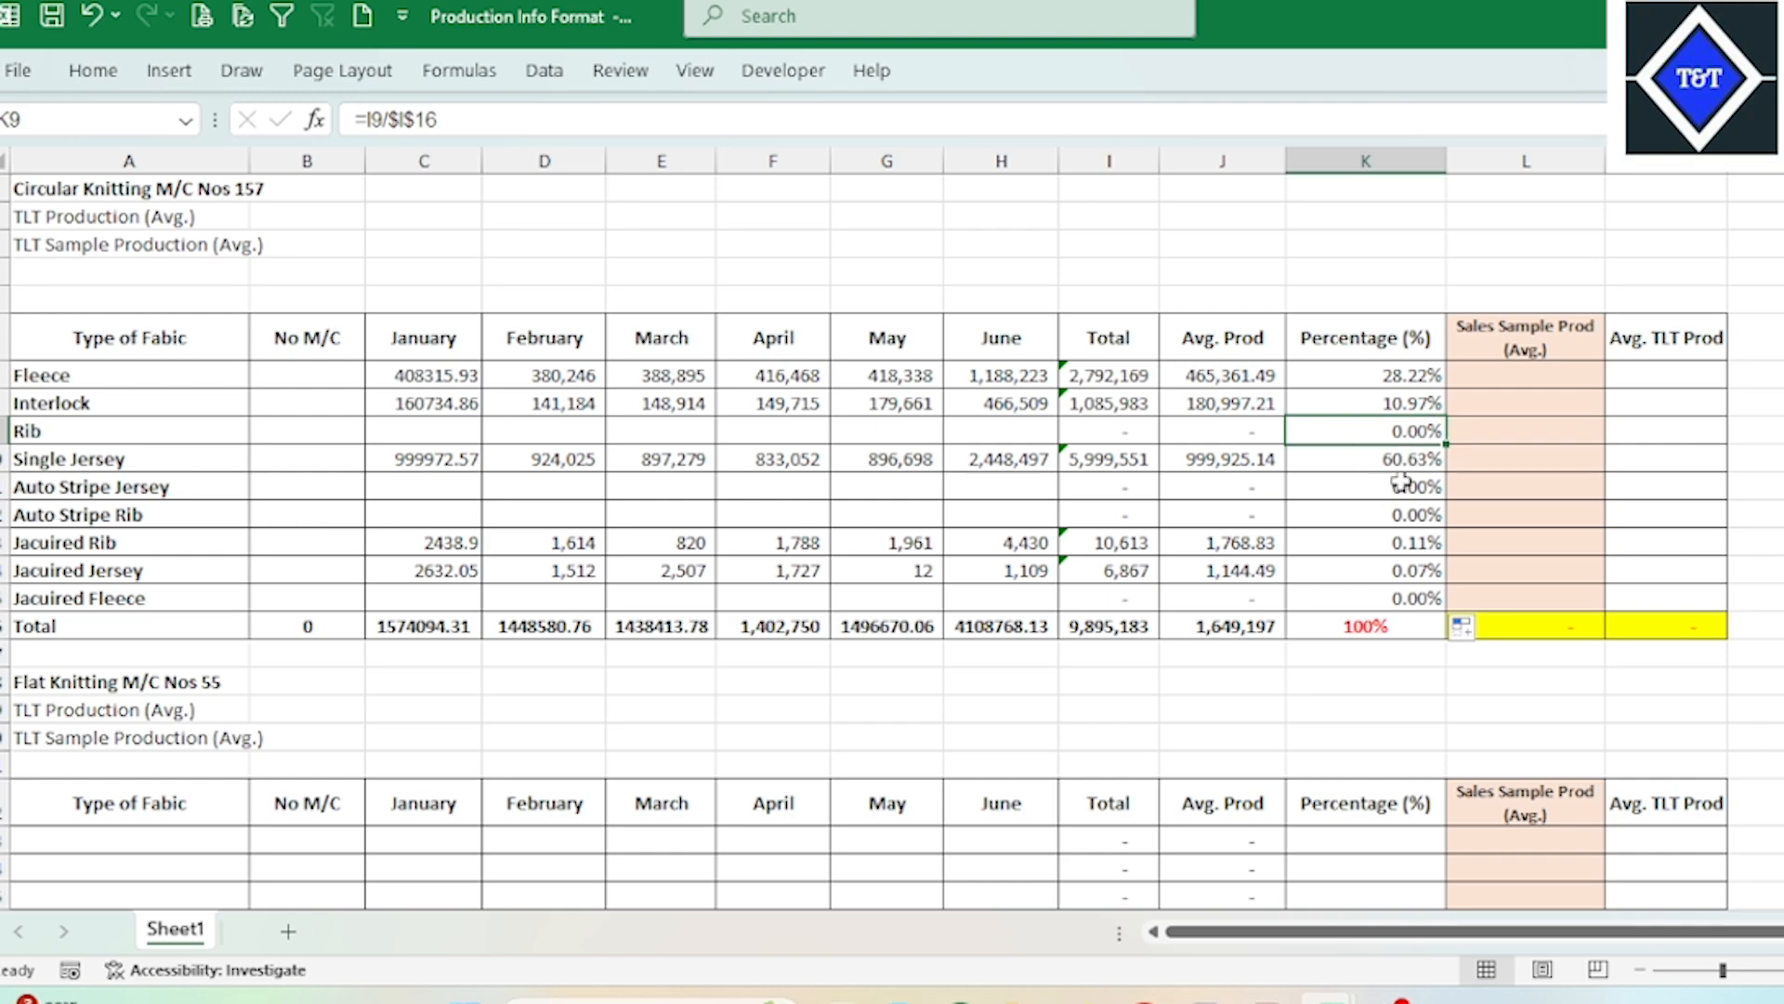
left_click(1403, 483)
left_click(1366, 570)
left_click(1365, 709)
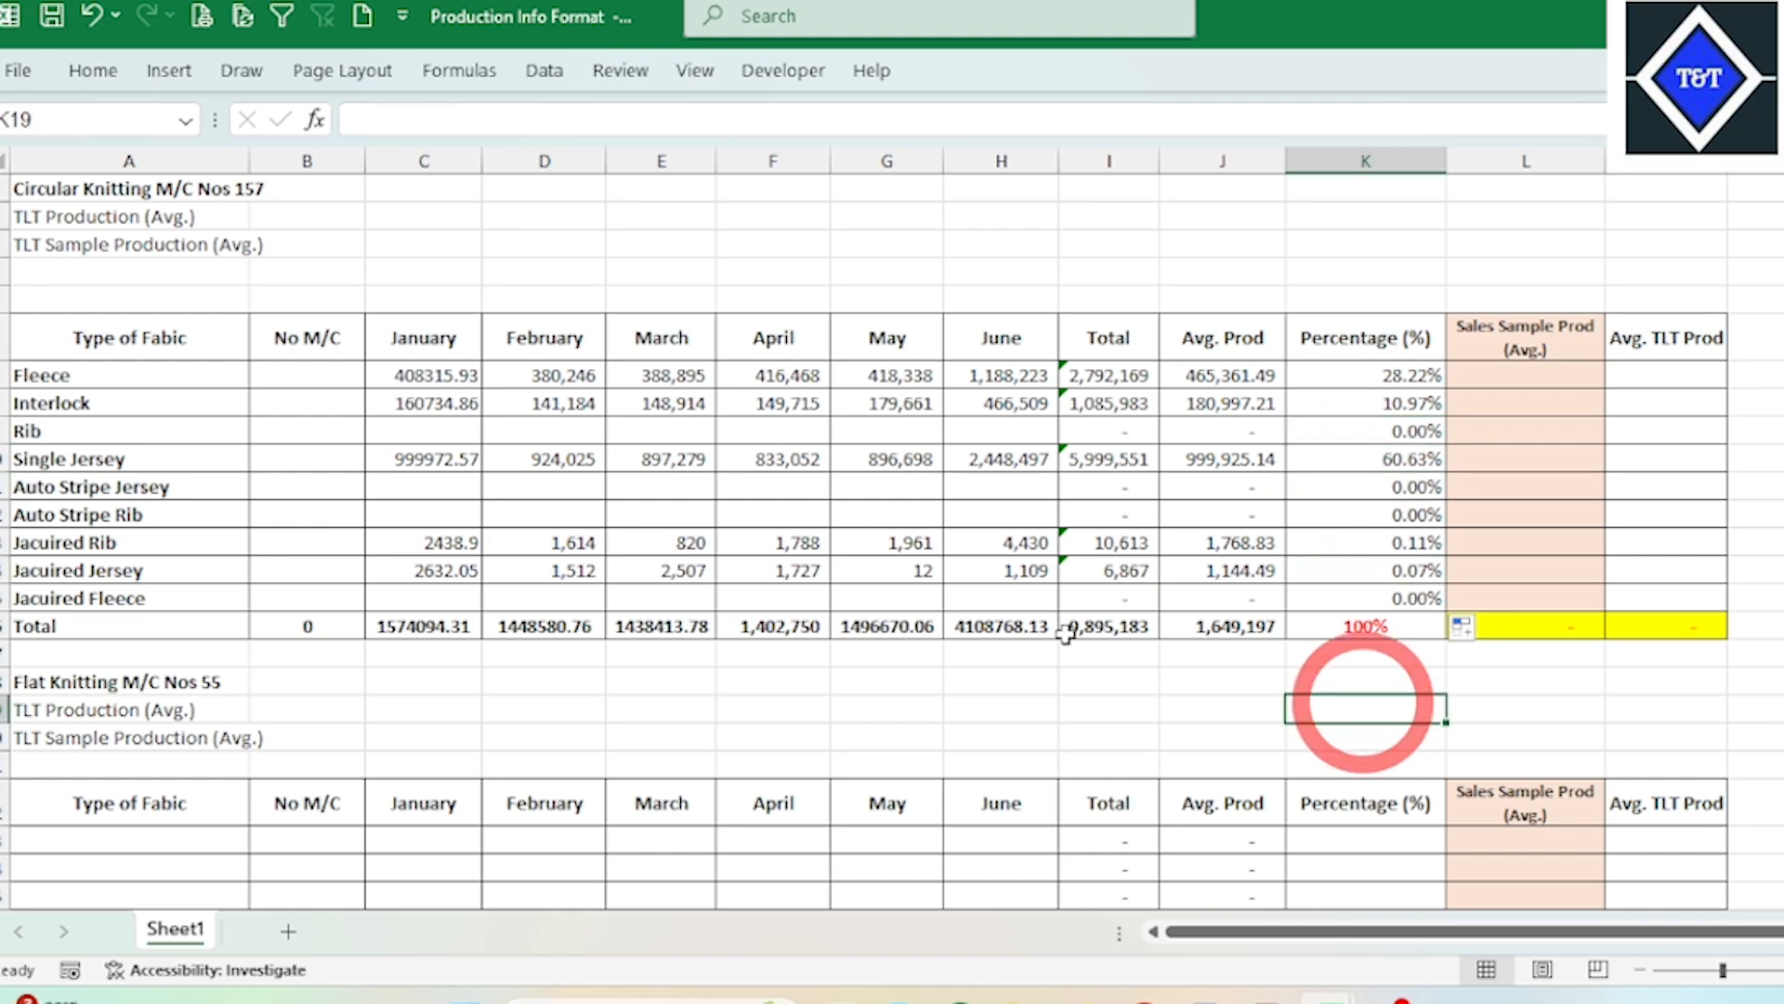
left_click(1125, 375)
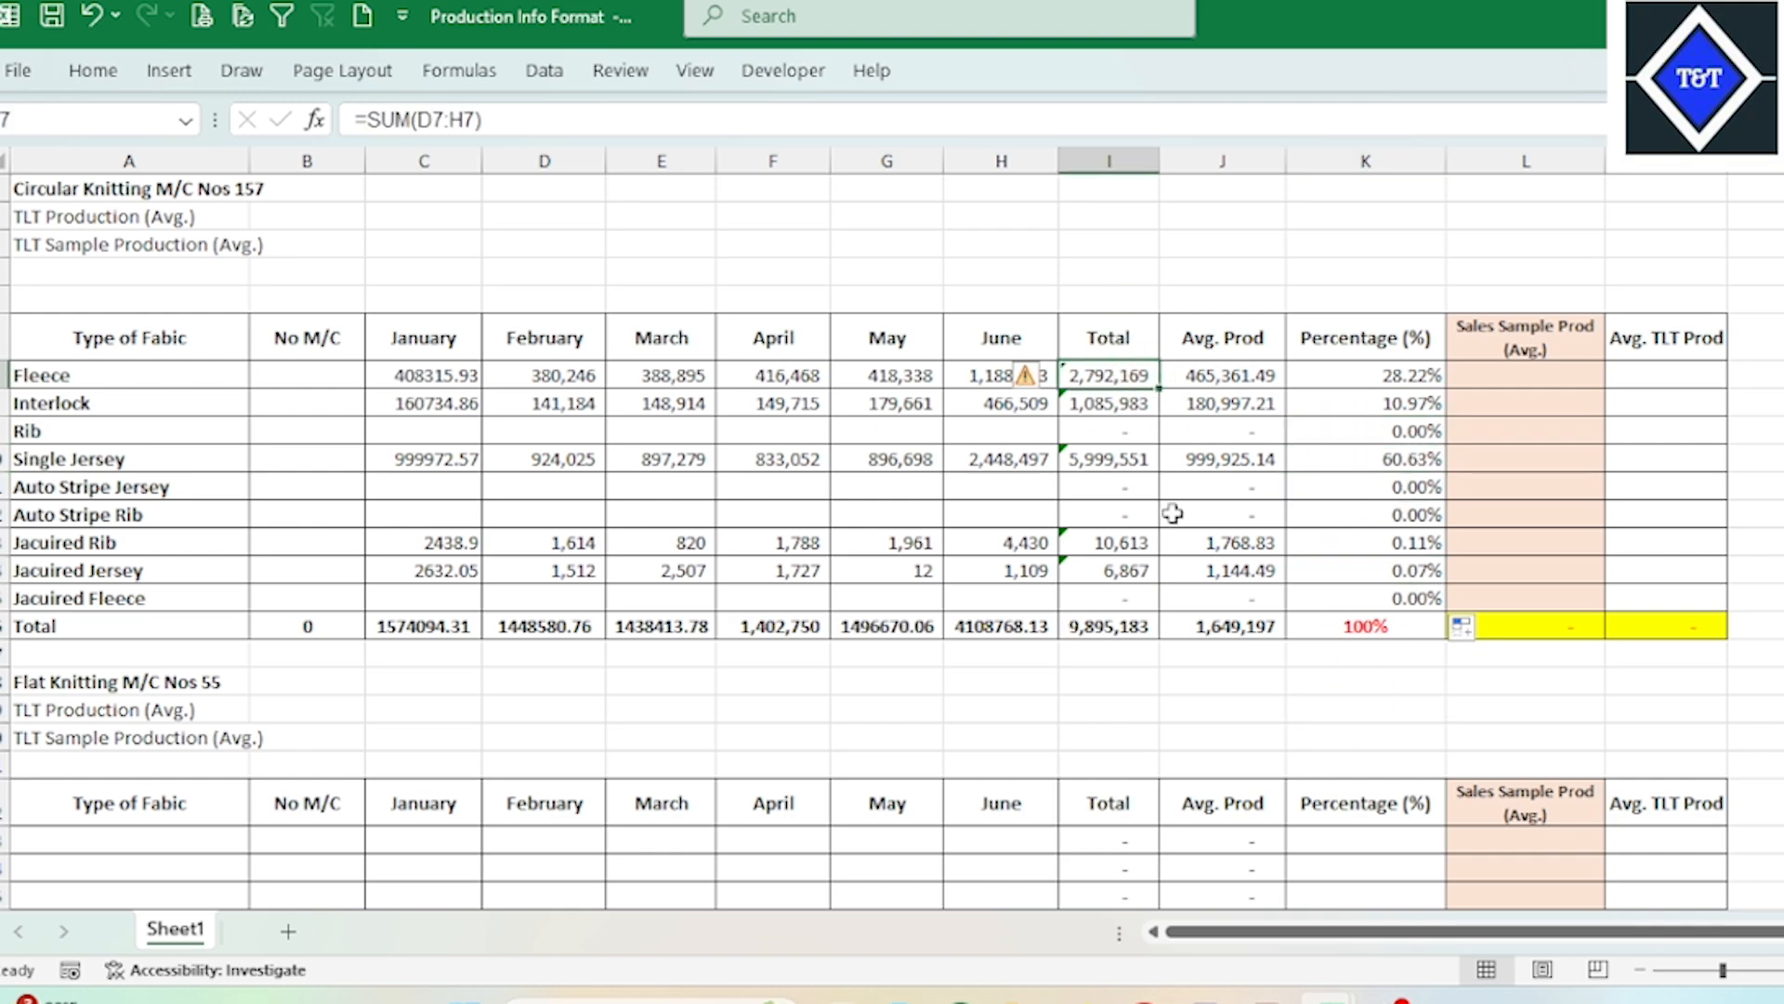
Step: Review the Circular Knitting grand total and the percentage formulas for each fabric type, from Fleece down to Jacuired Rib
left_click(1098, 627)
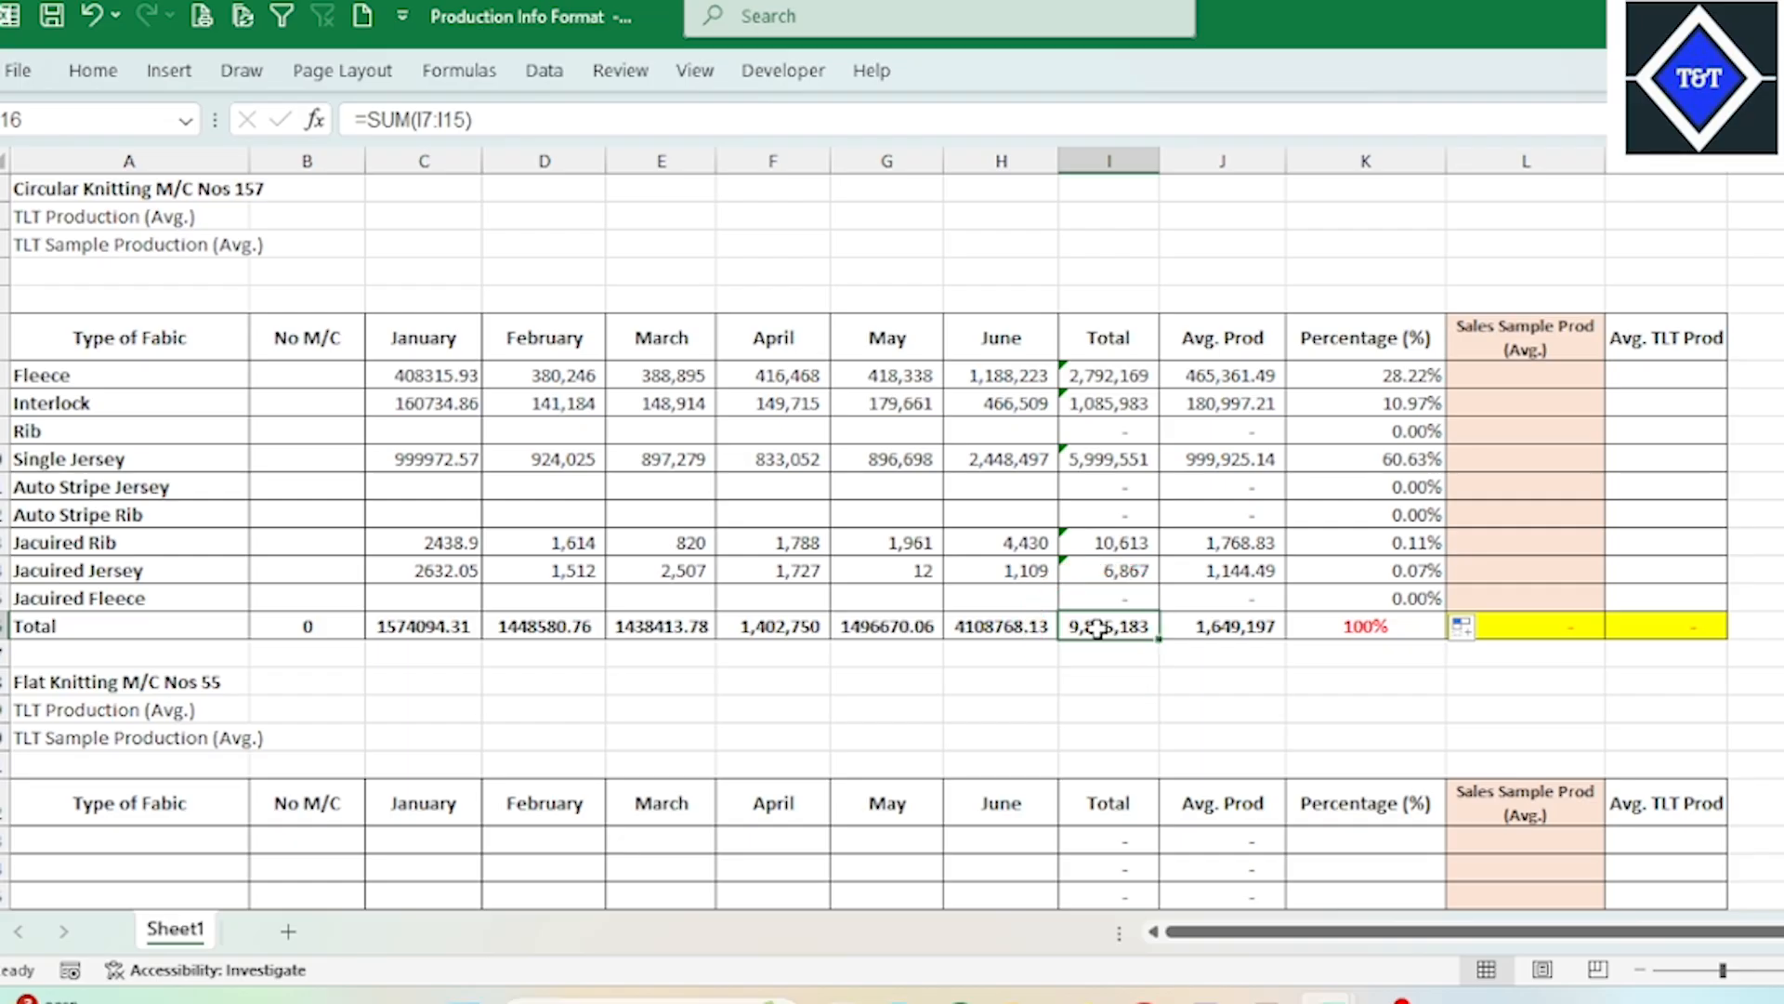
left_click(98, 373)
left_click(1361, 375)
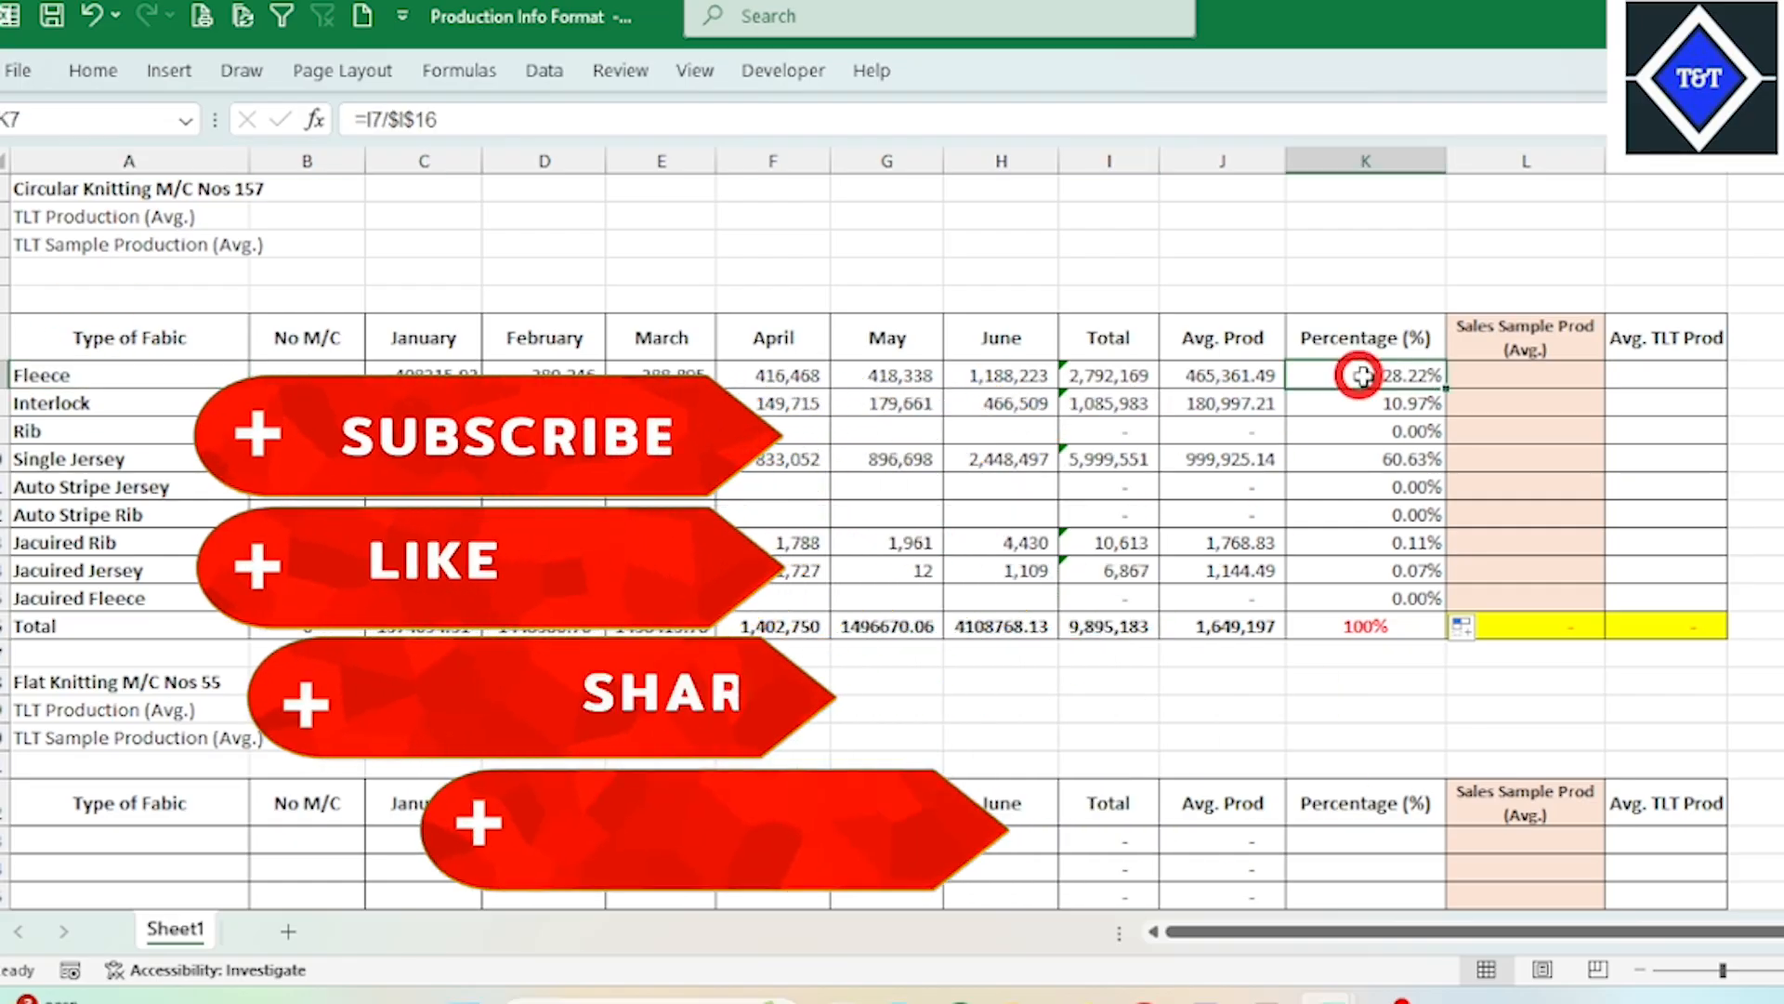
left_click(107, 401)
left_click(1403, 404)
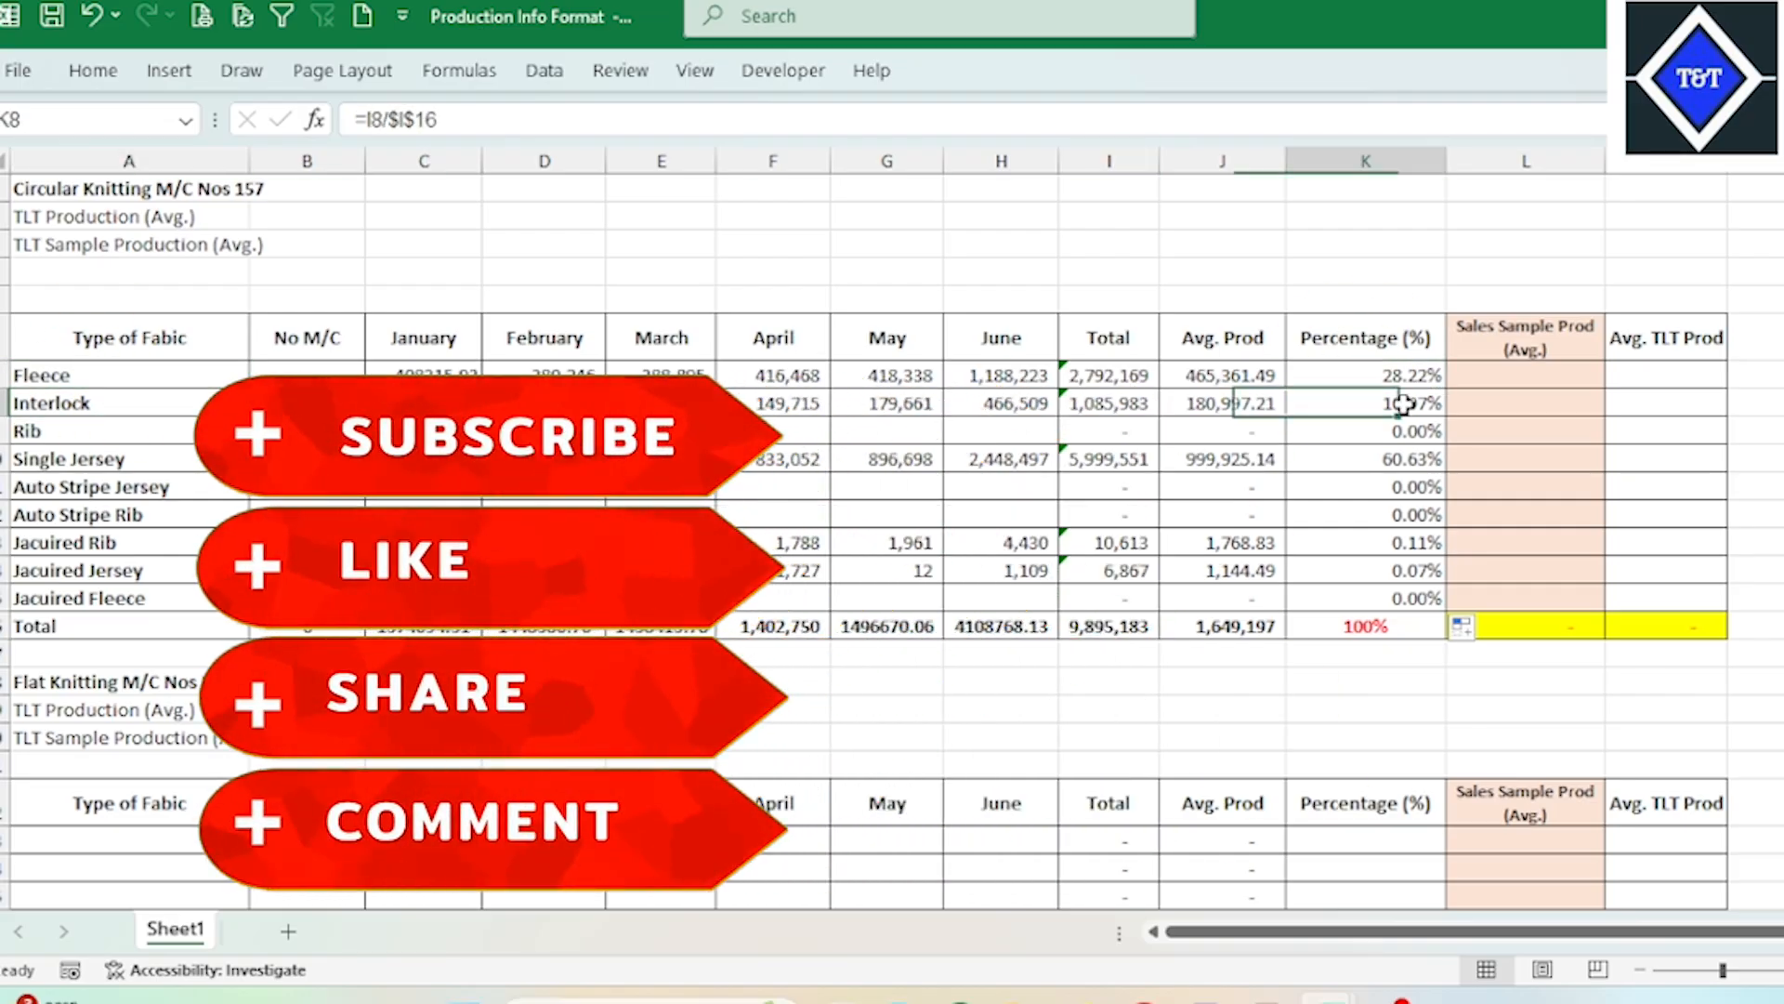
left_click(93, 432)
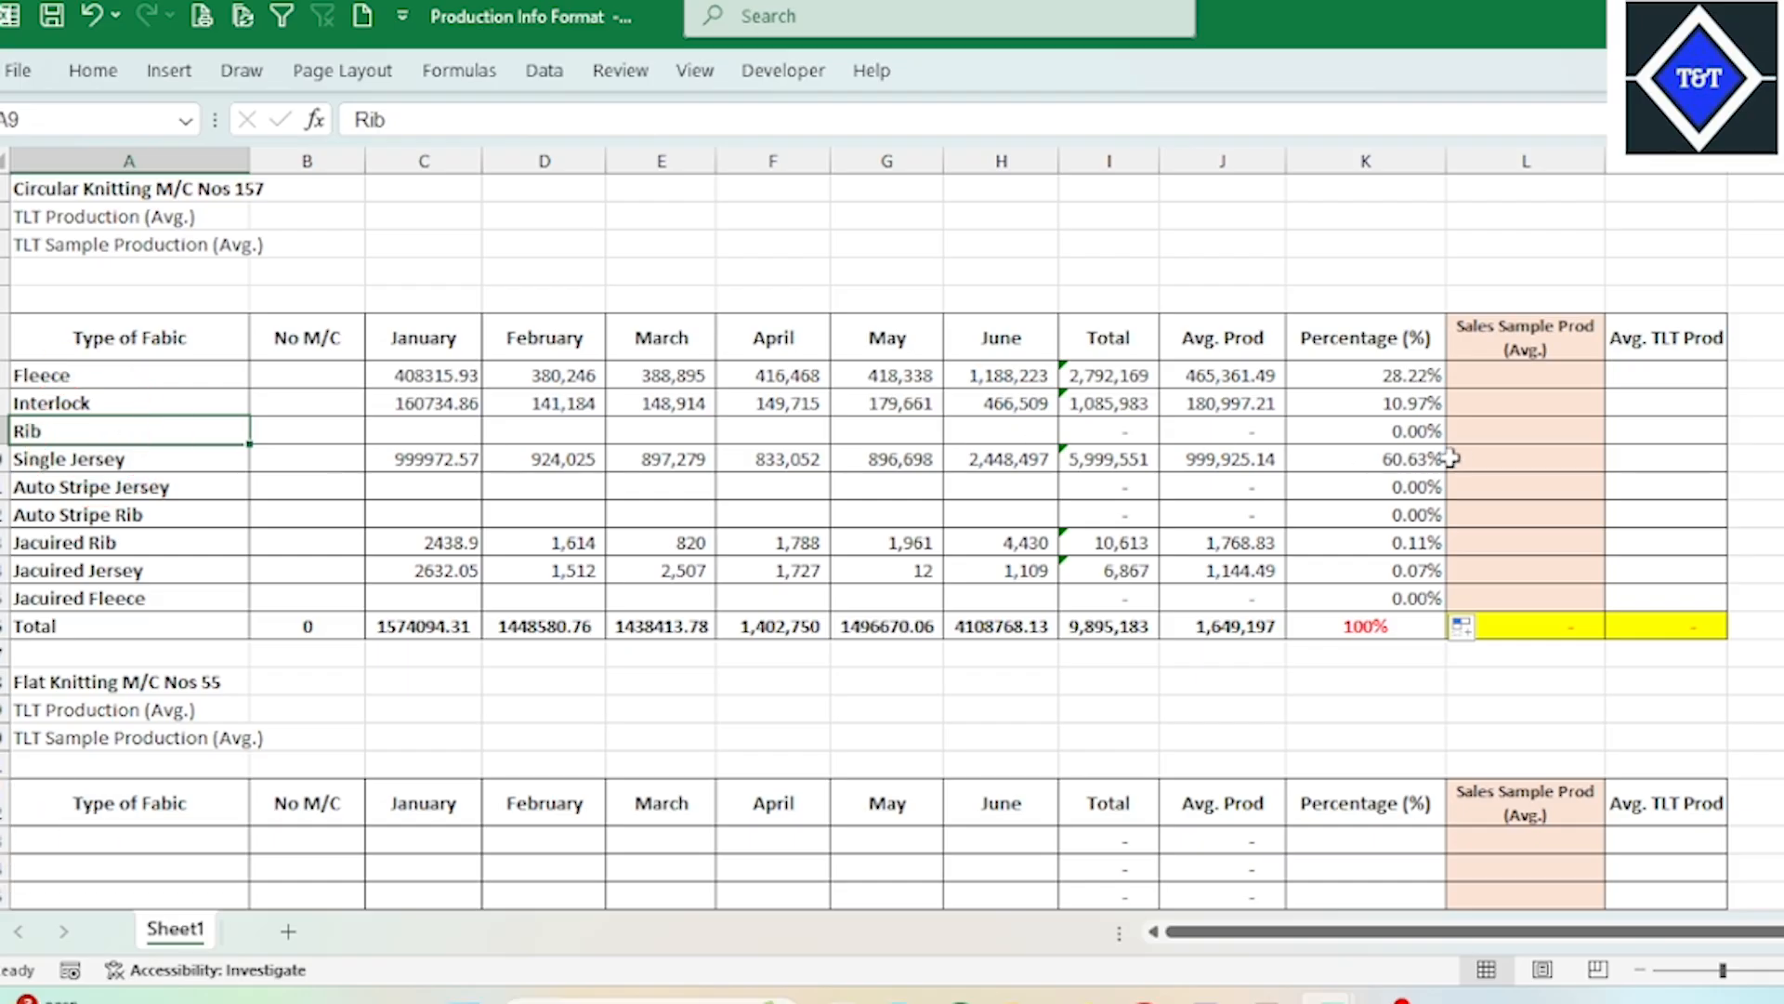
left_click(1426, 432)
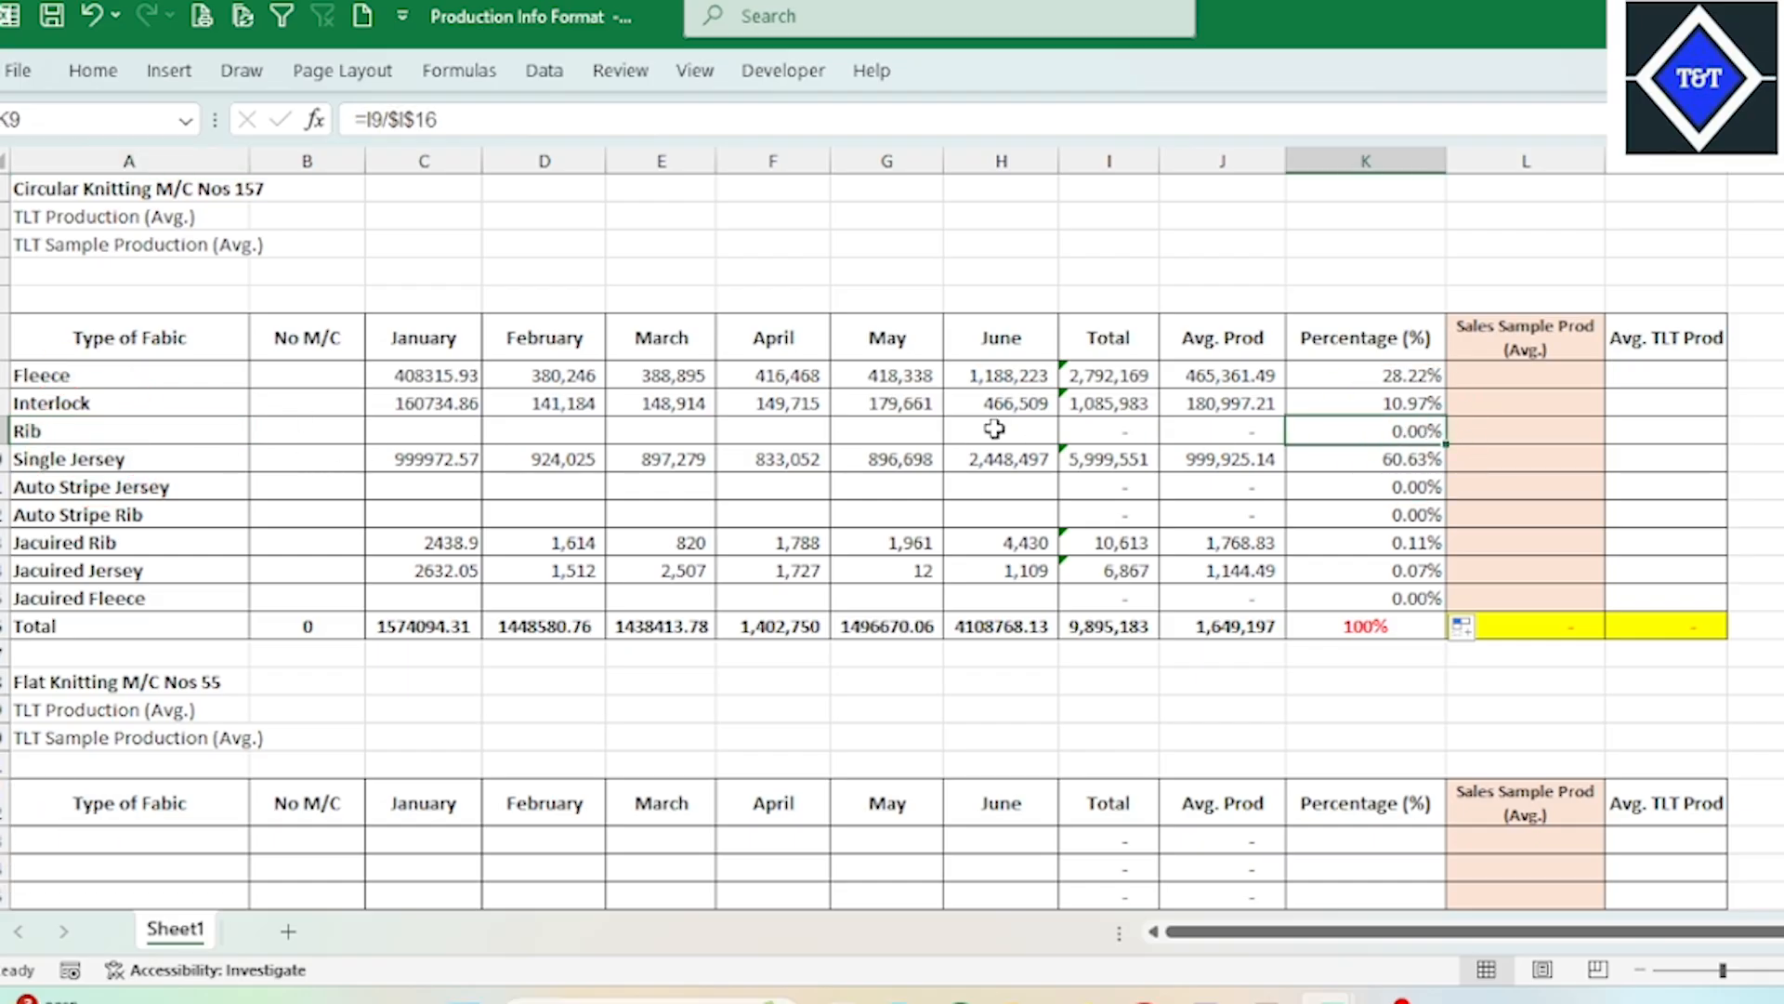
left_click(1405, 459)
left_click(95, 458)
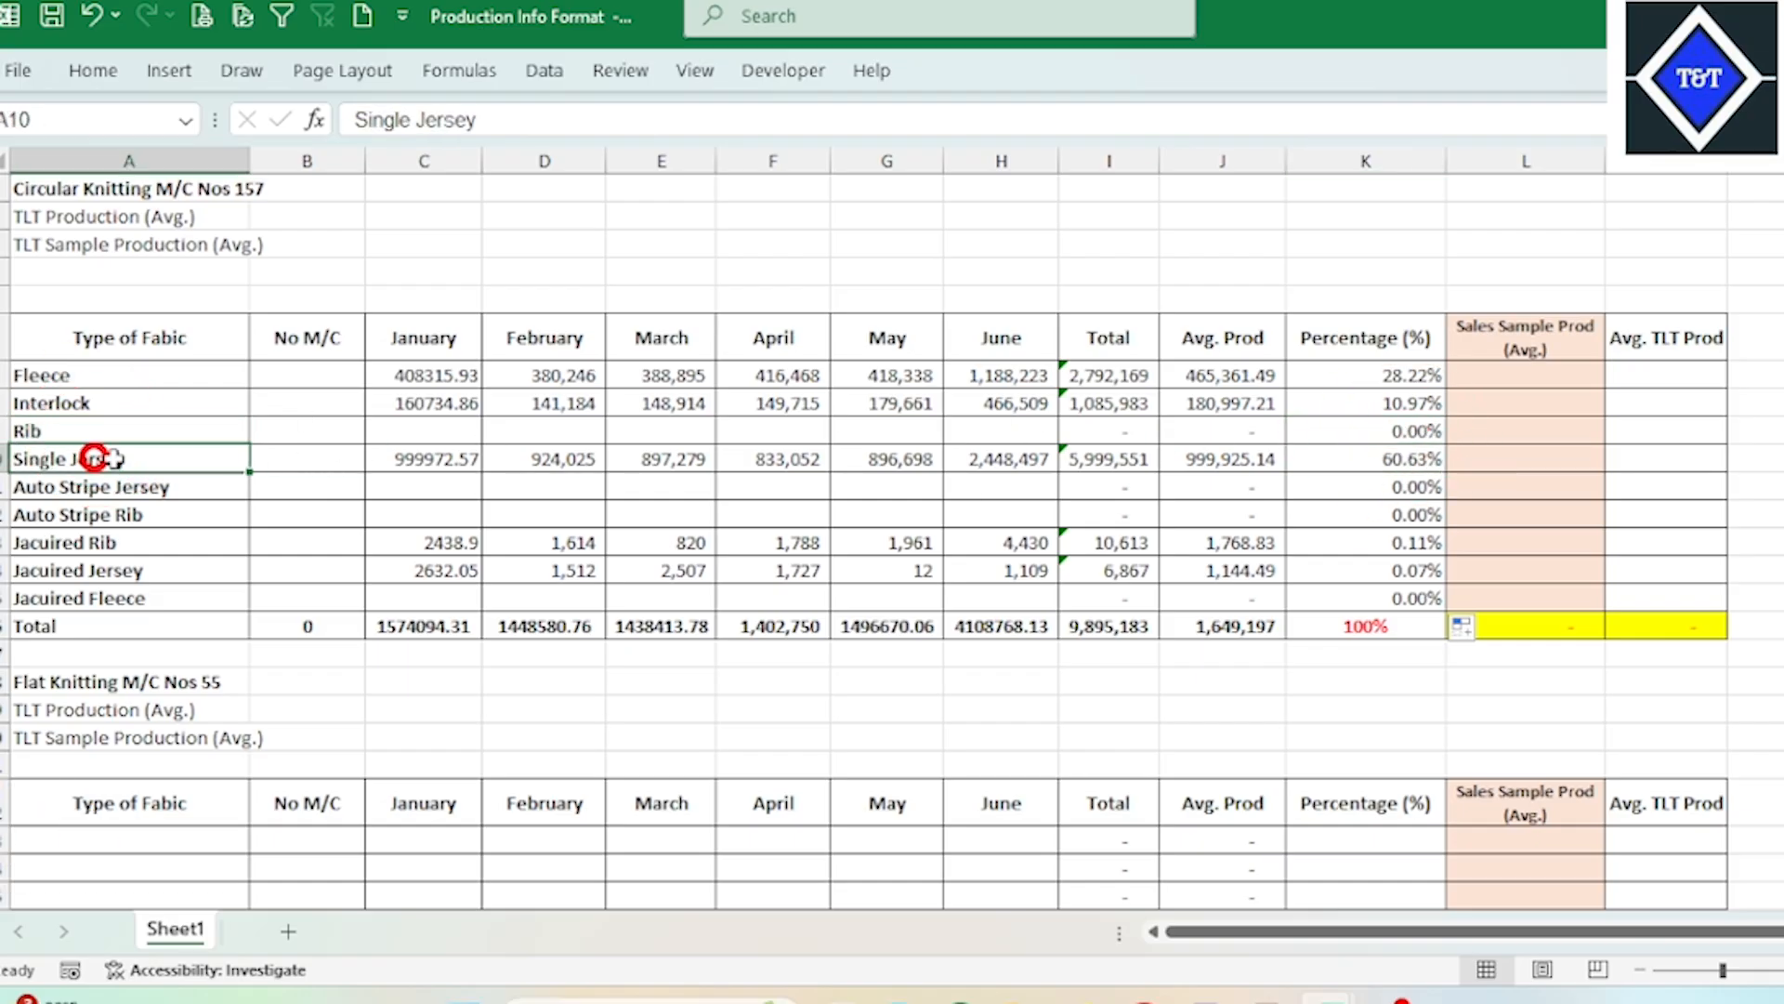
left_click_drag(1408, 487, 1403, 548)
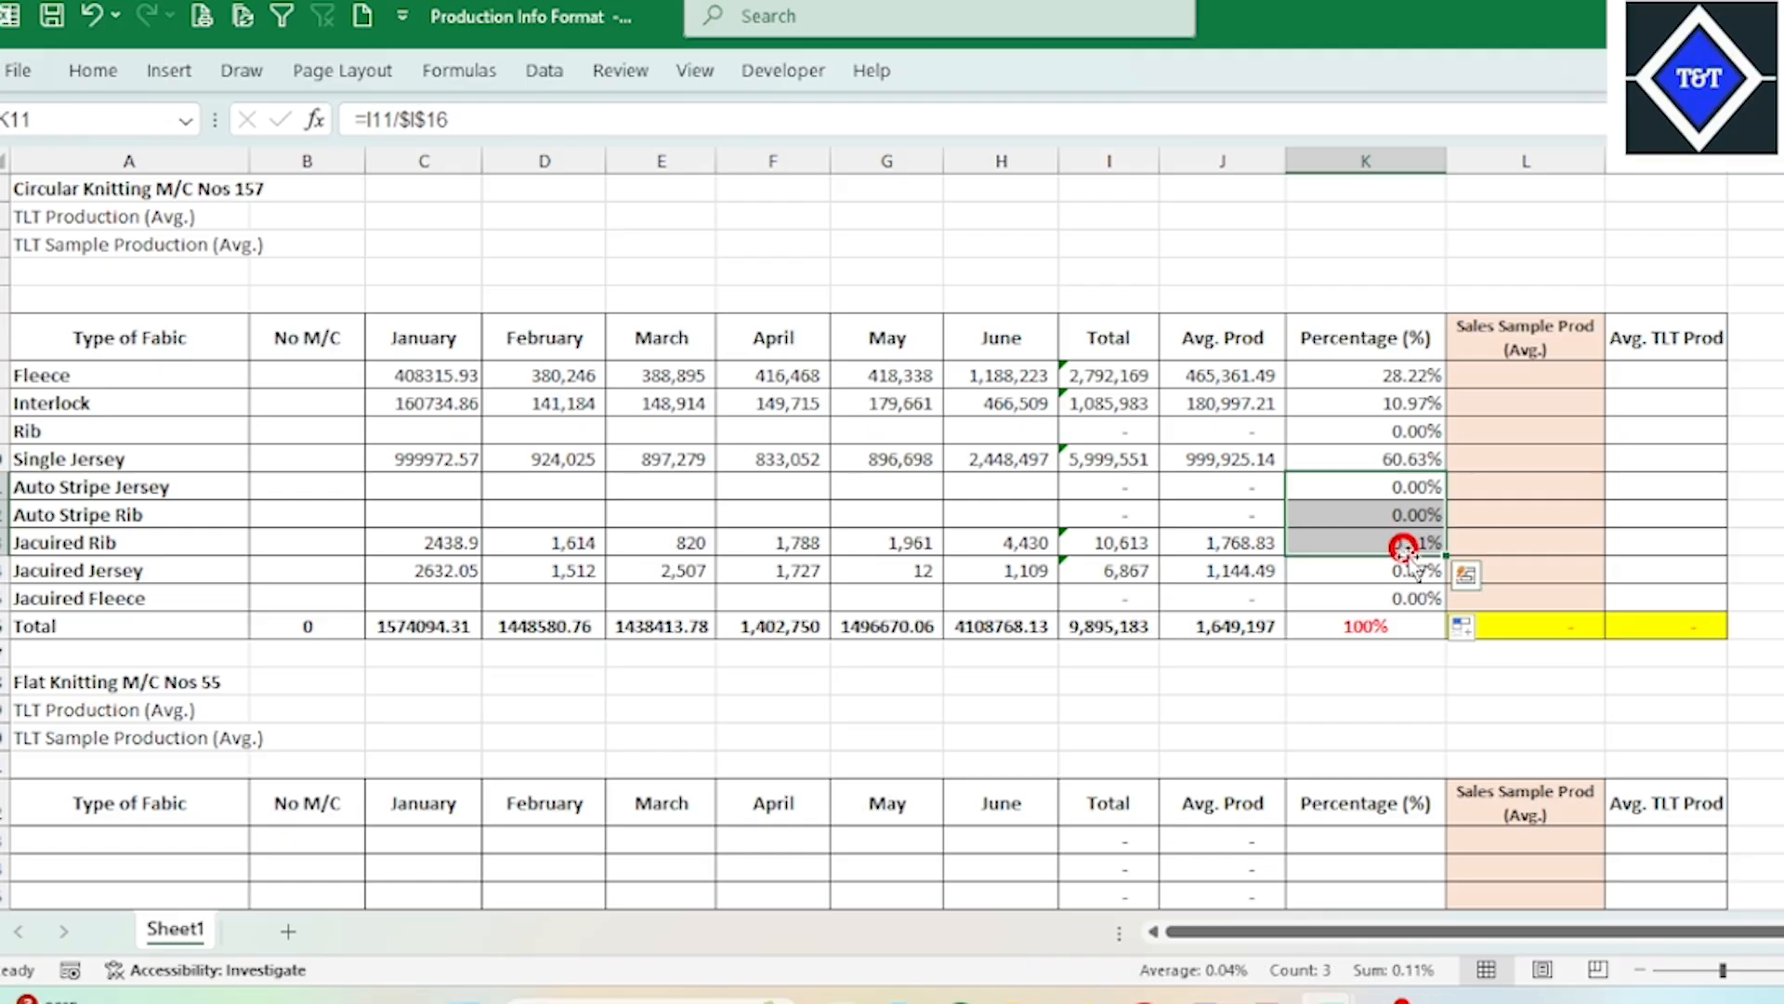
left_click(1414, 675)
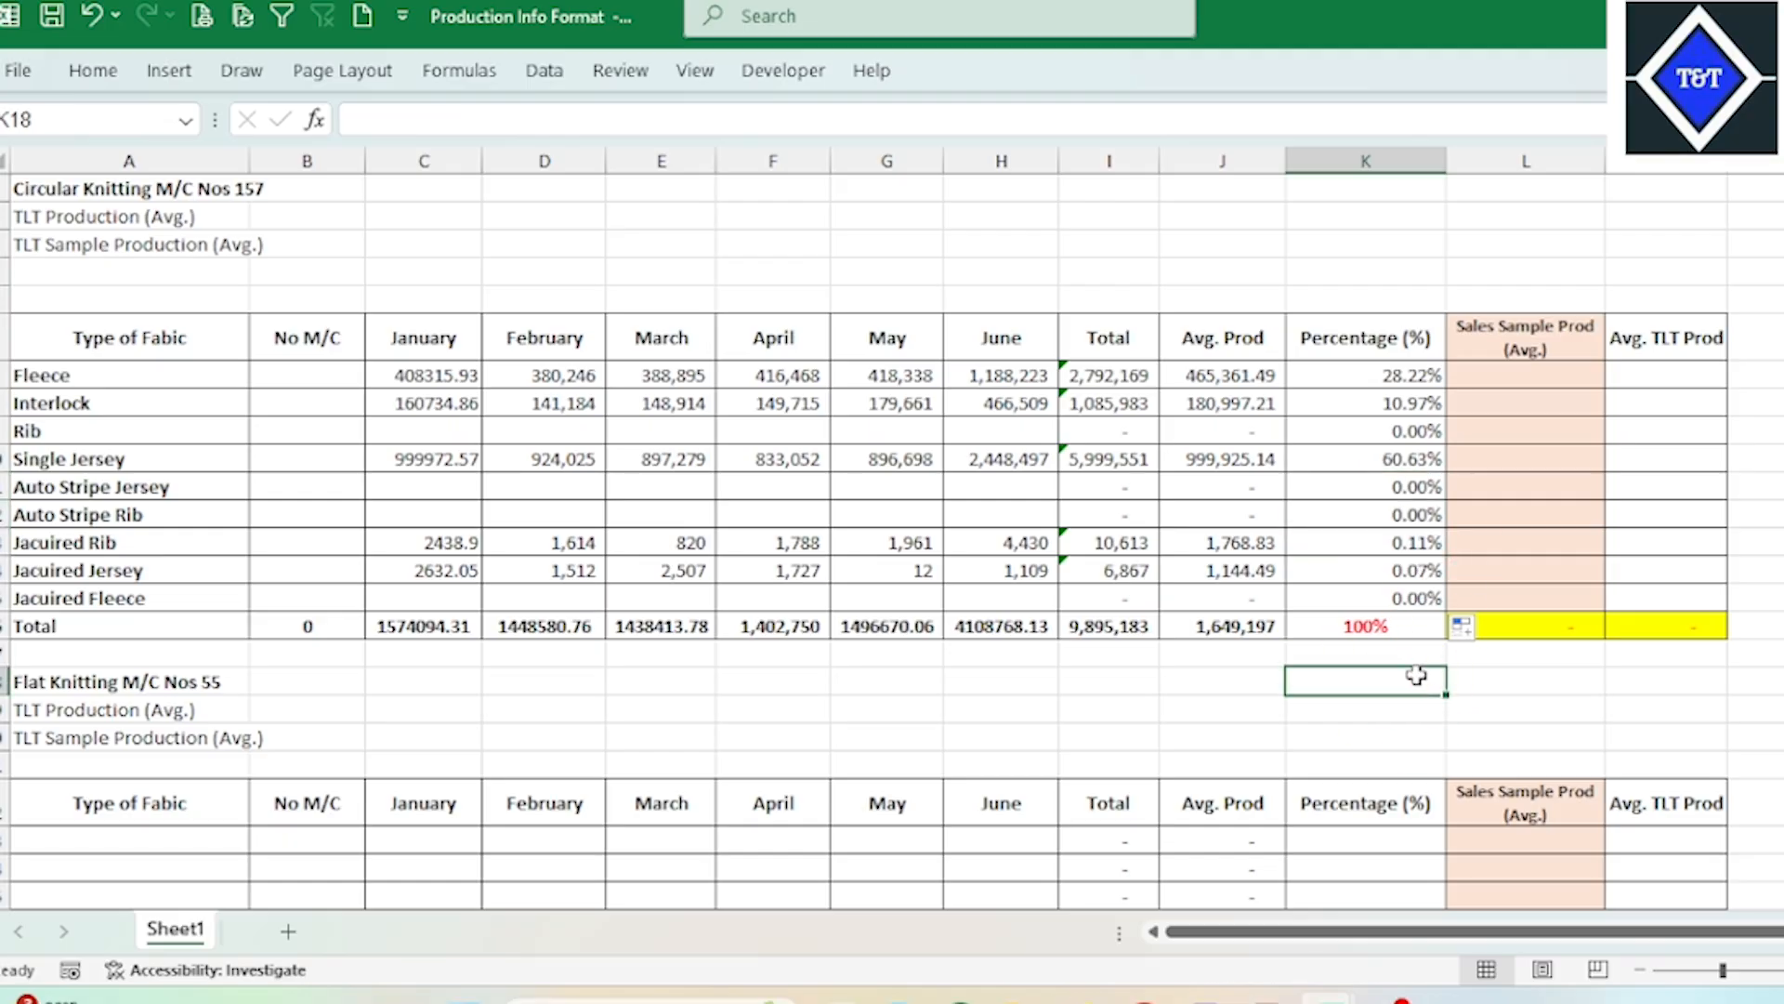
key("Delete")
left_click(1540, 675)
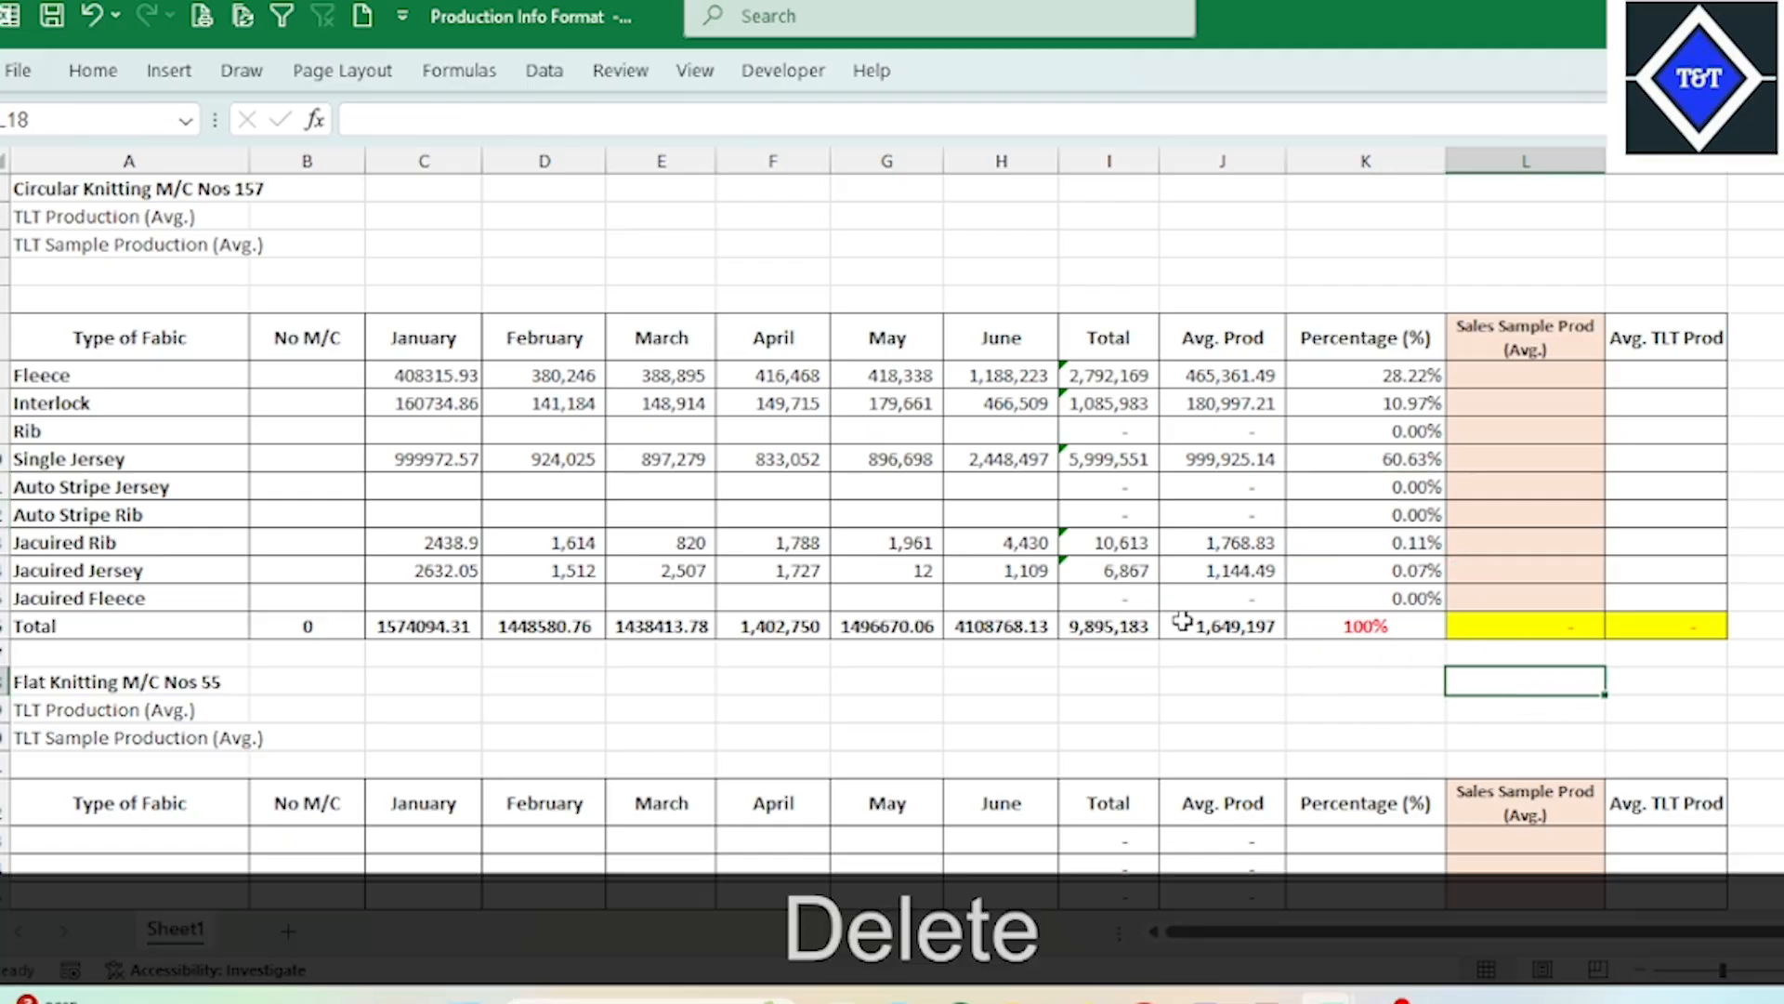
Step: Compare the percentage total in K16 with the individual percentages in K7:K15, including the Rib, Auto Stripe Jersey and Auto Stripe Rib rows
left_click(1111, 625)
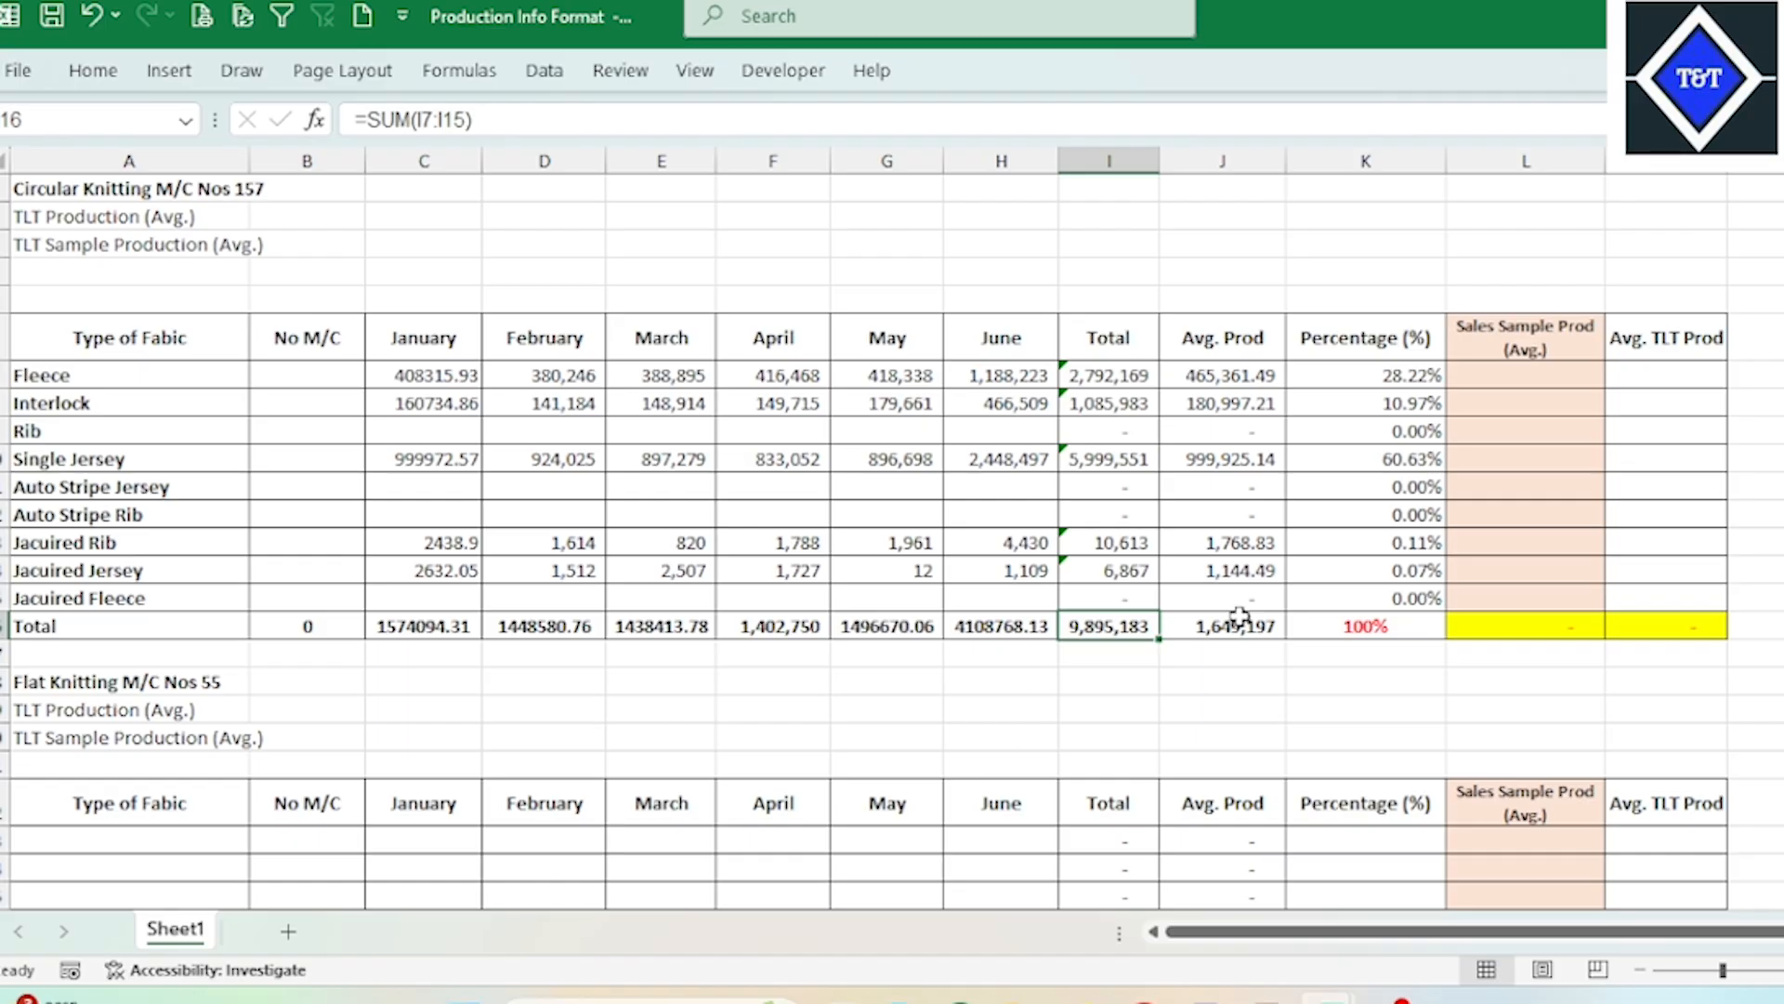
left_click(1381, 625)
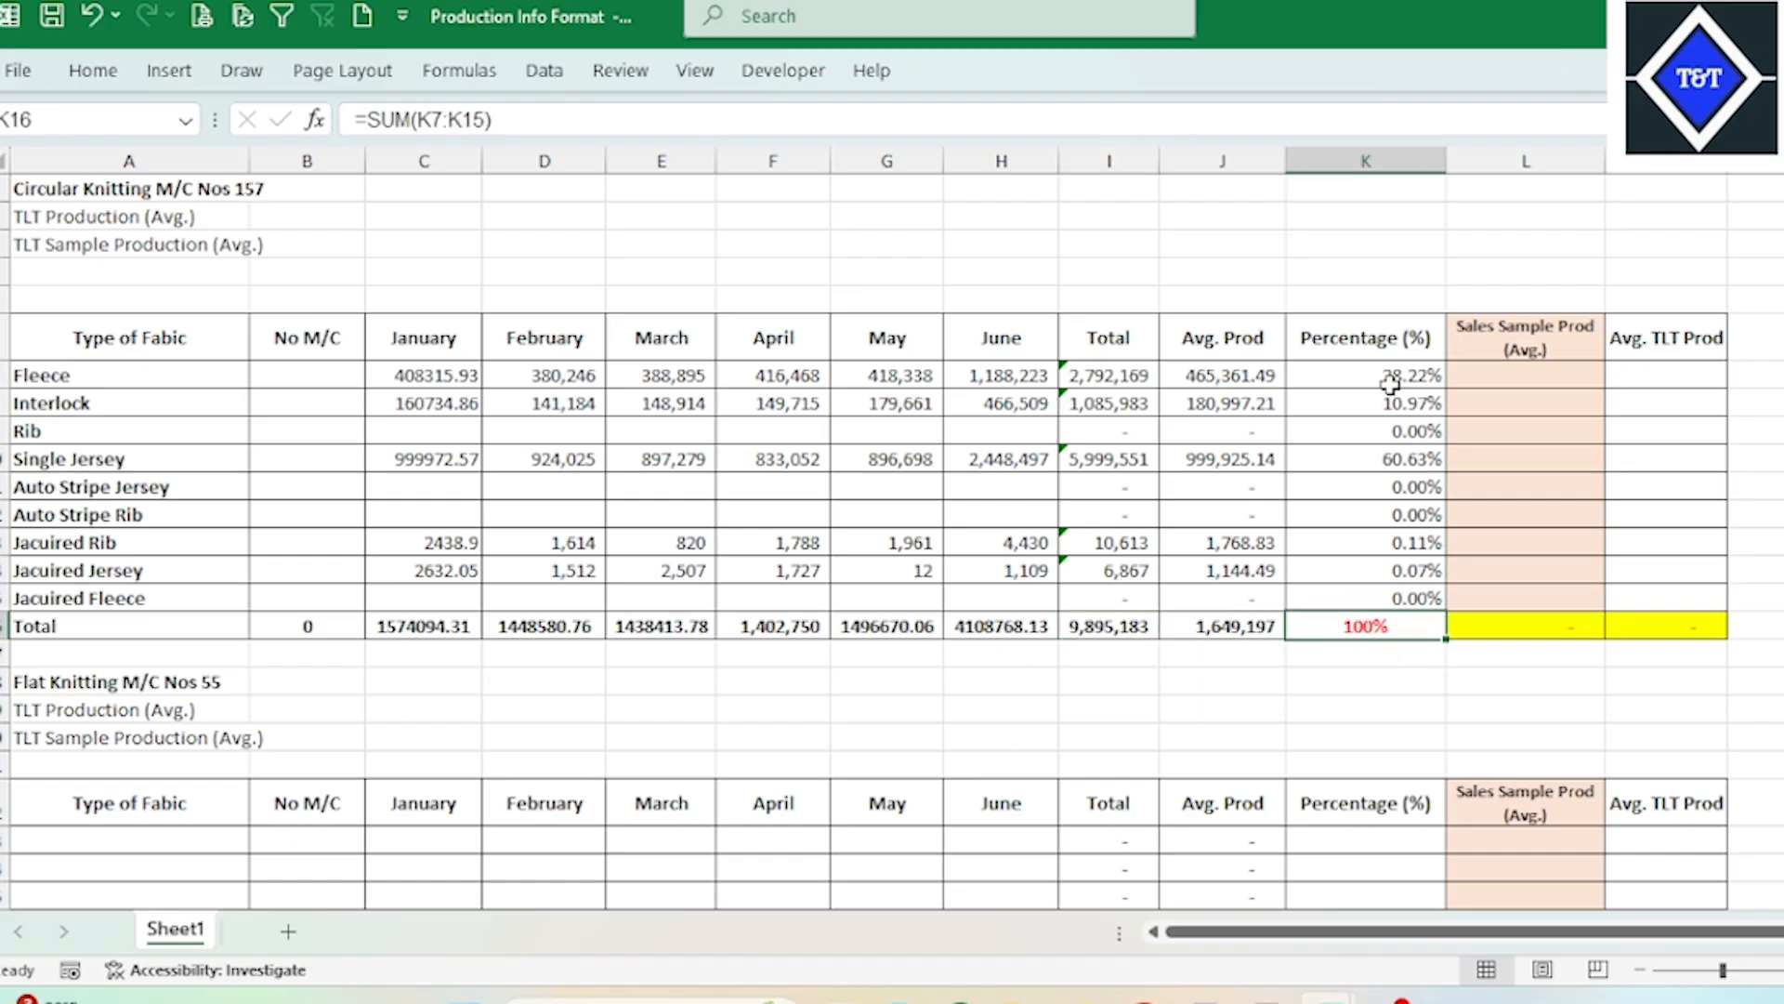
left_click_drag(1390, 384, 1377, 601)
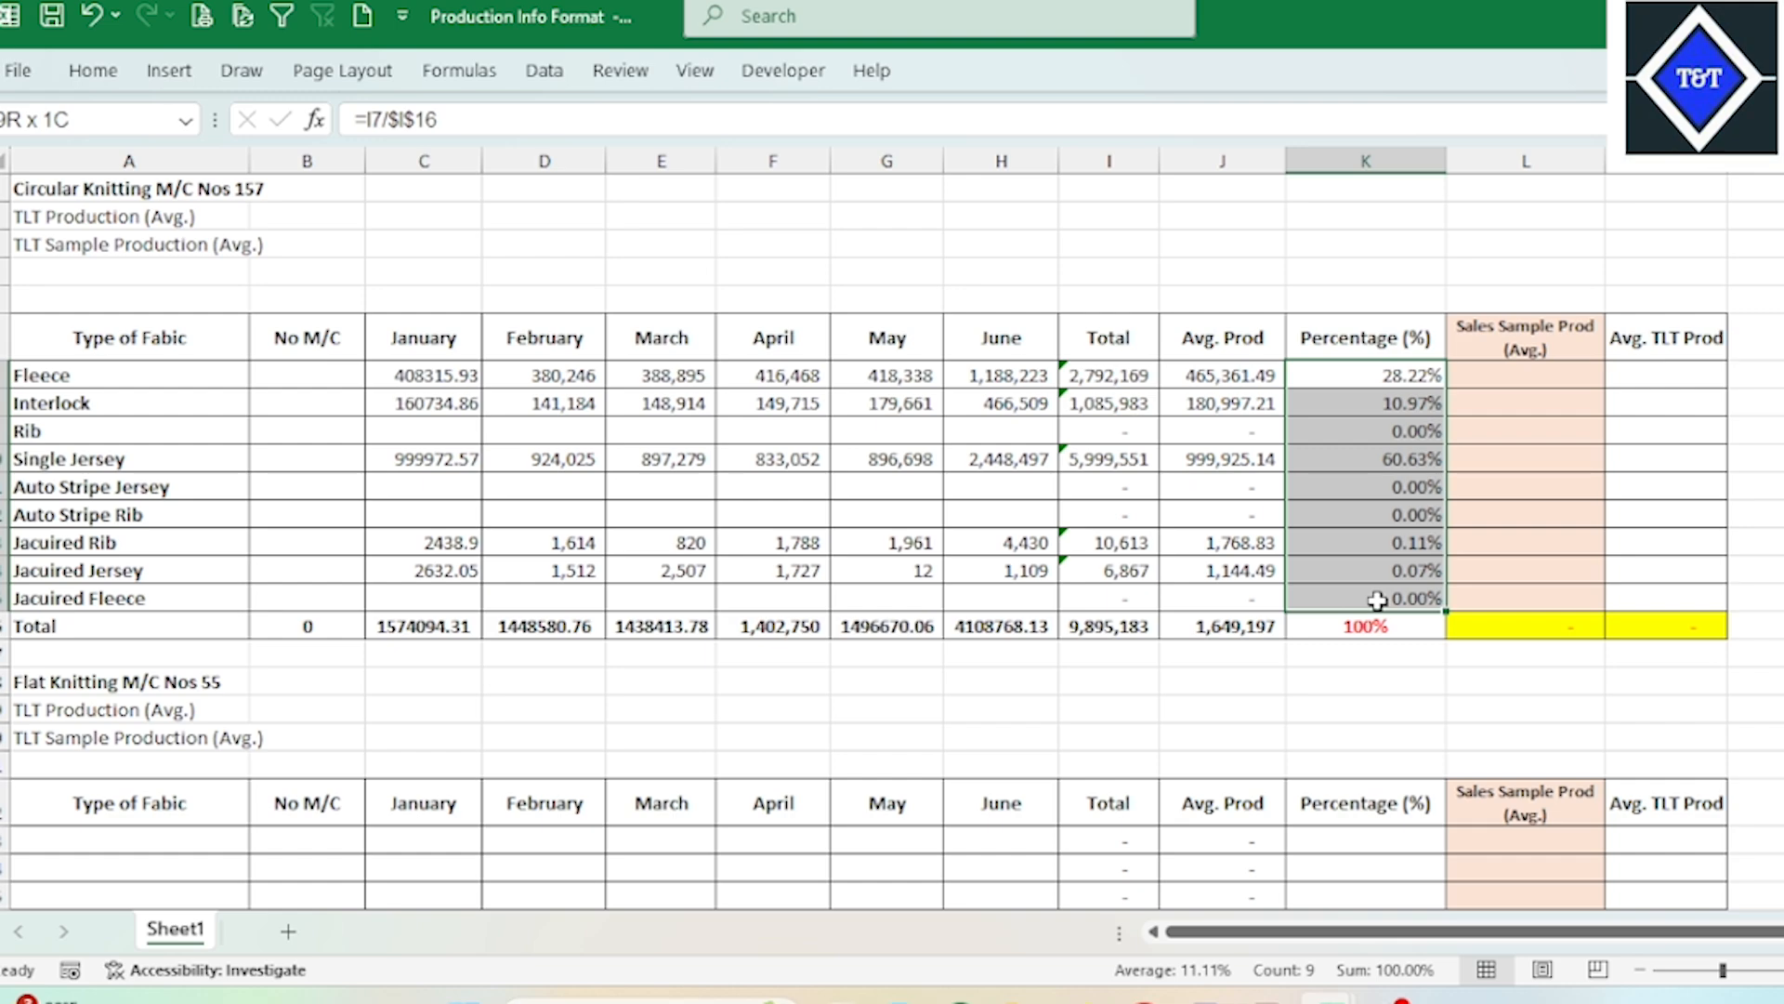
left_click(1155, 544)
left_click(1403, 484)
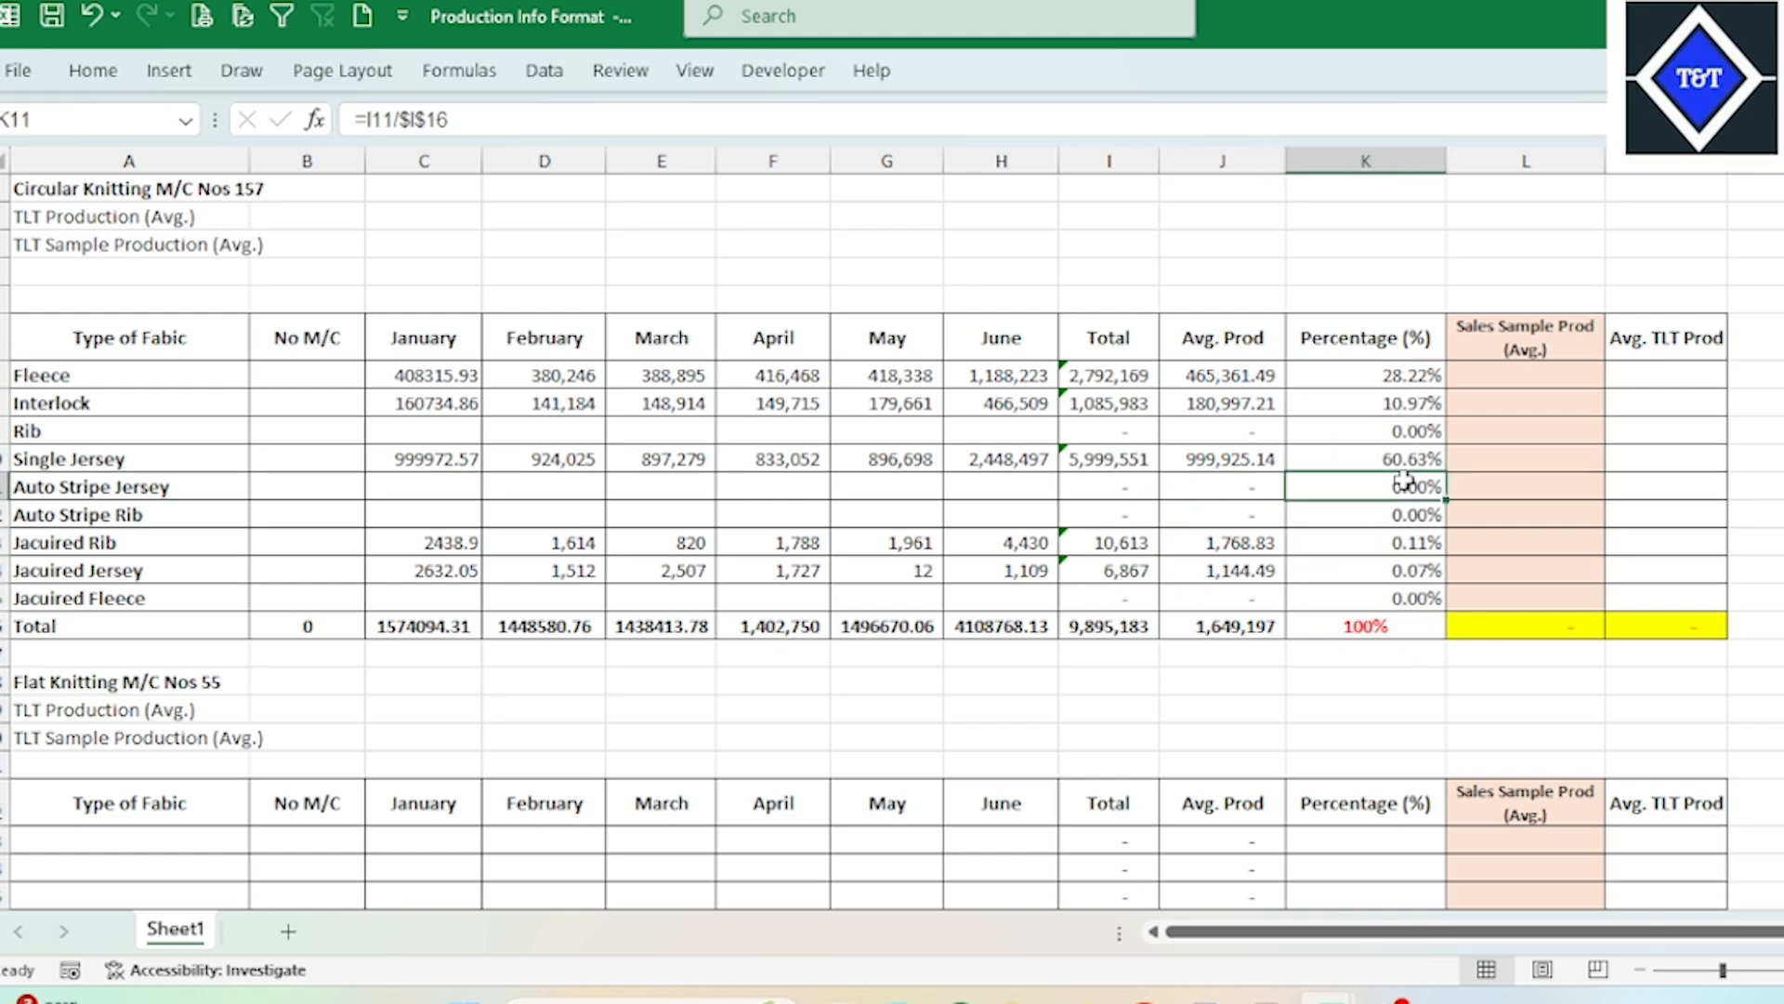
left_click_drag(1401, 492, 1398, 517)
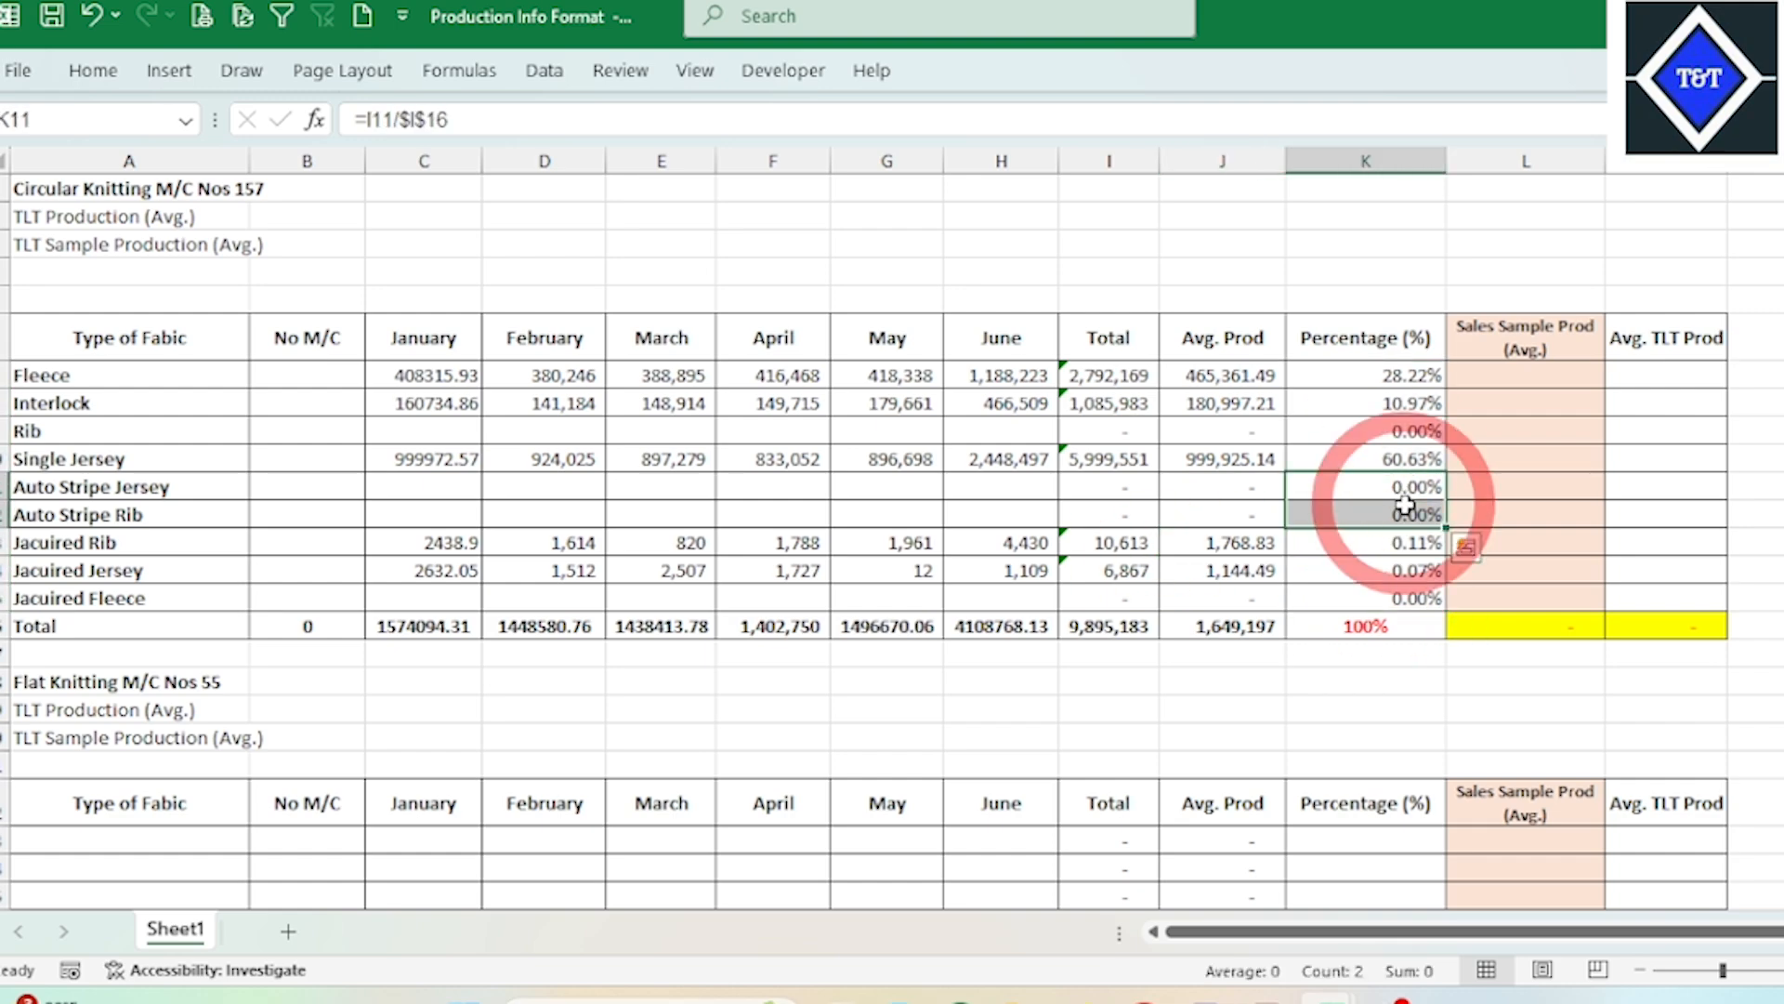
left_click(1393, 432)
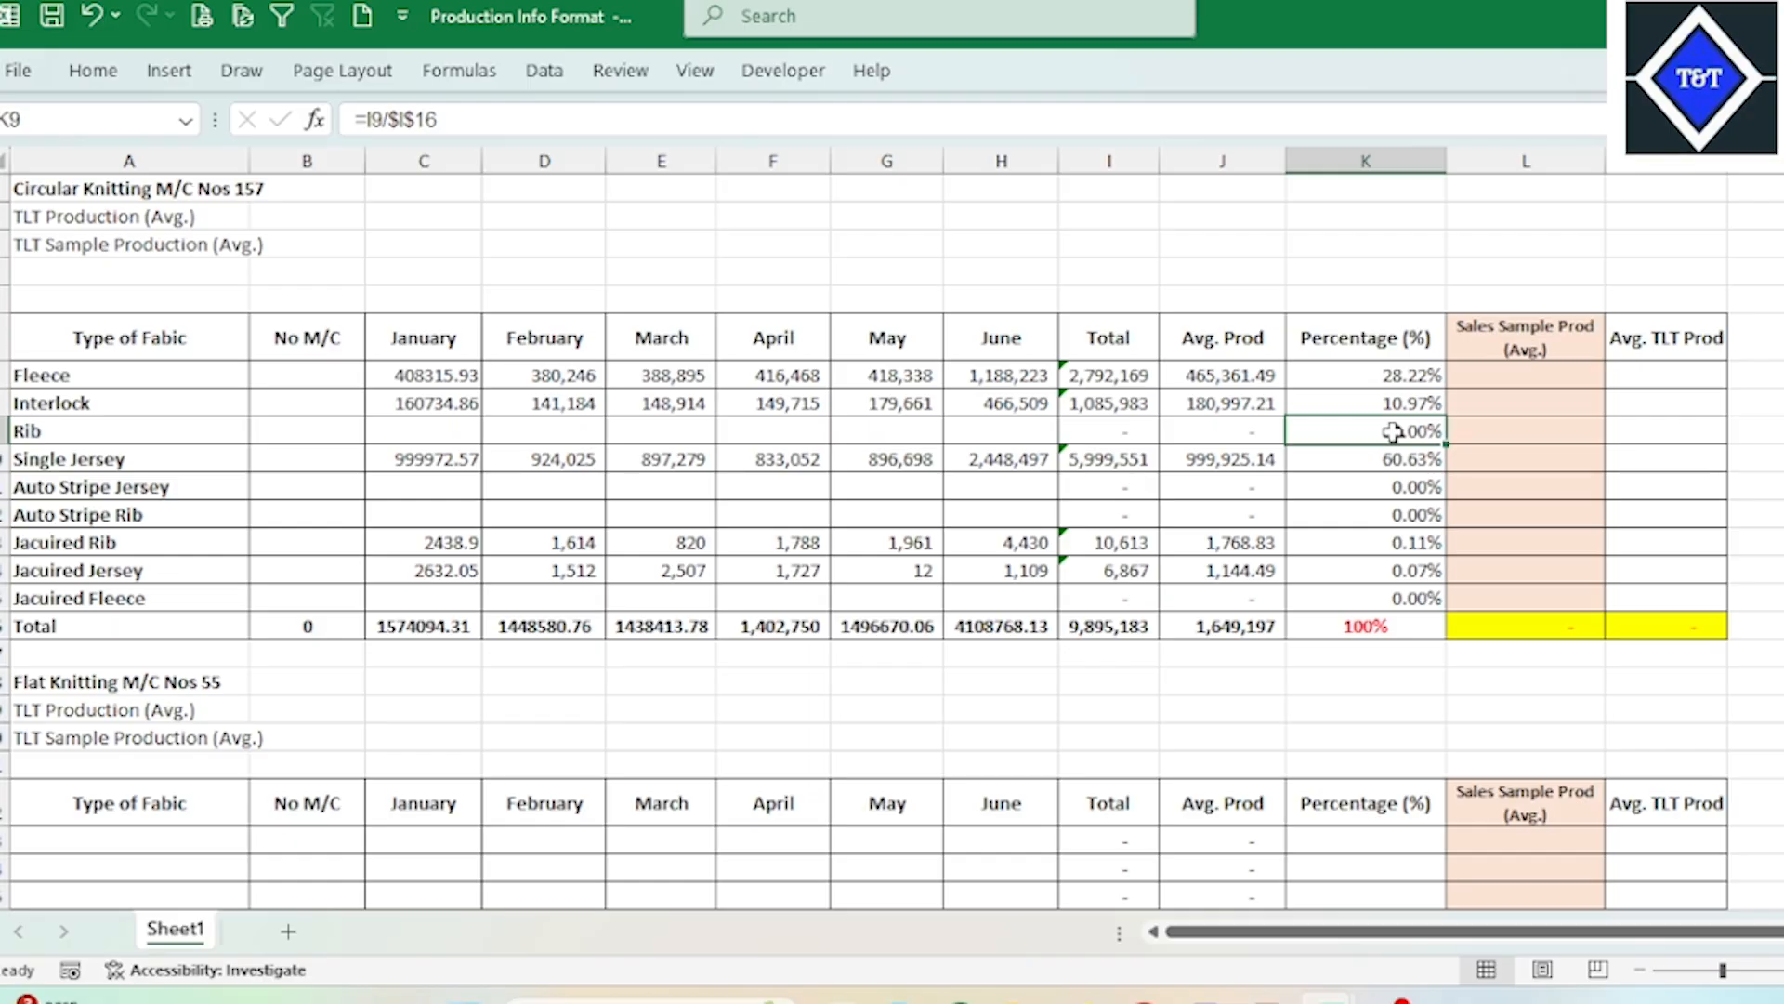
left_click(1382, 507)
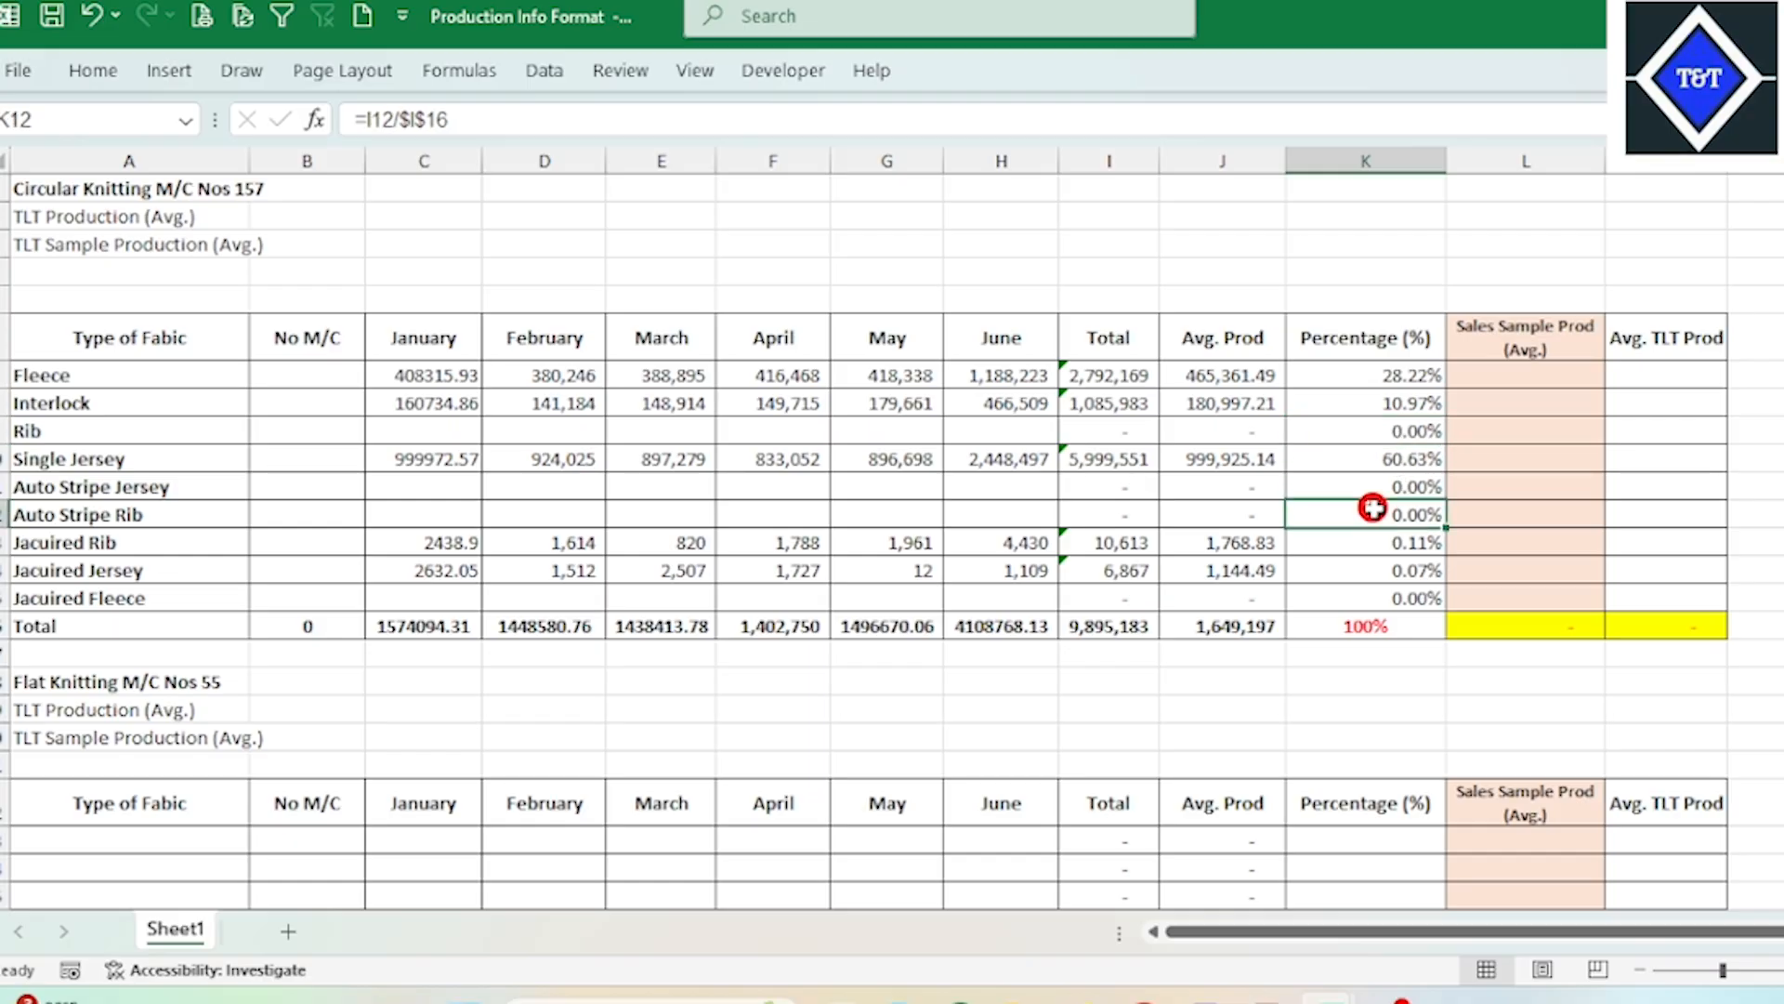
left_click(1405, 437)
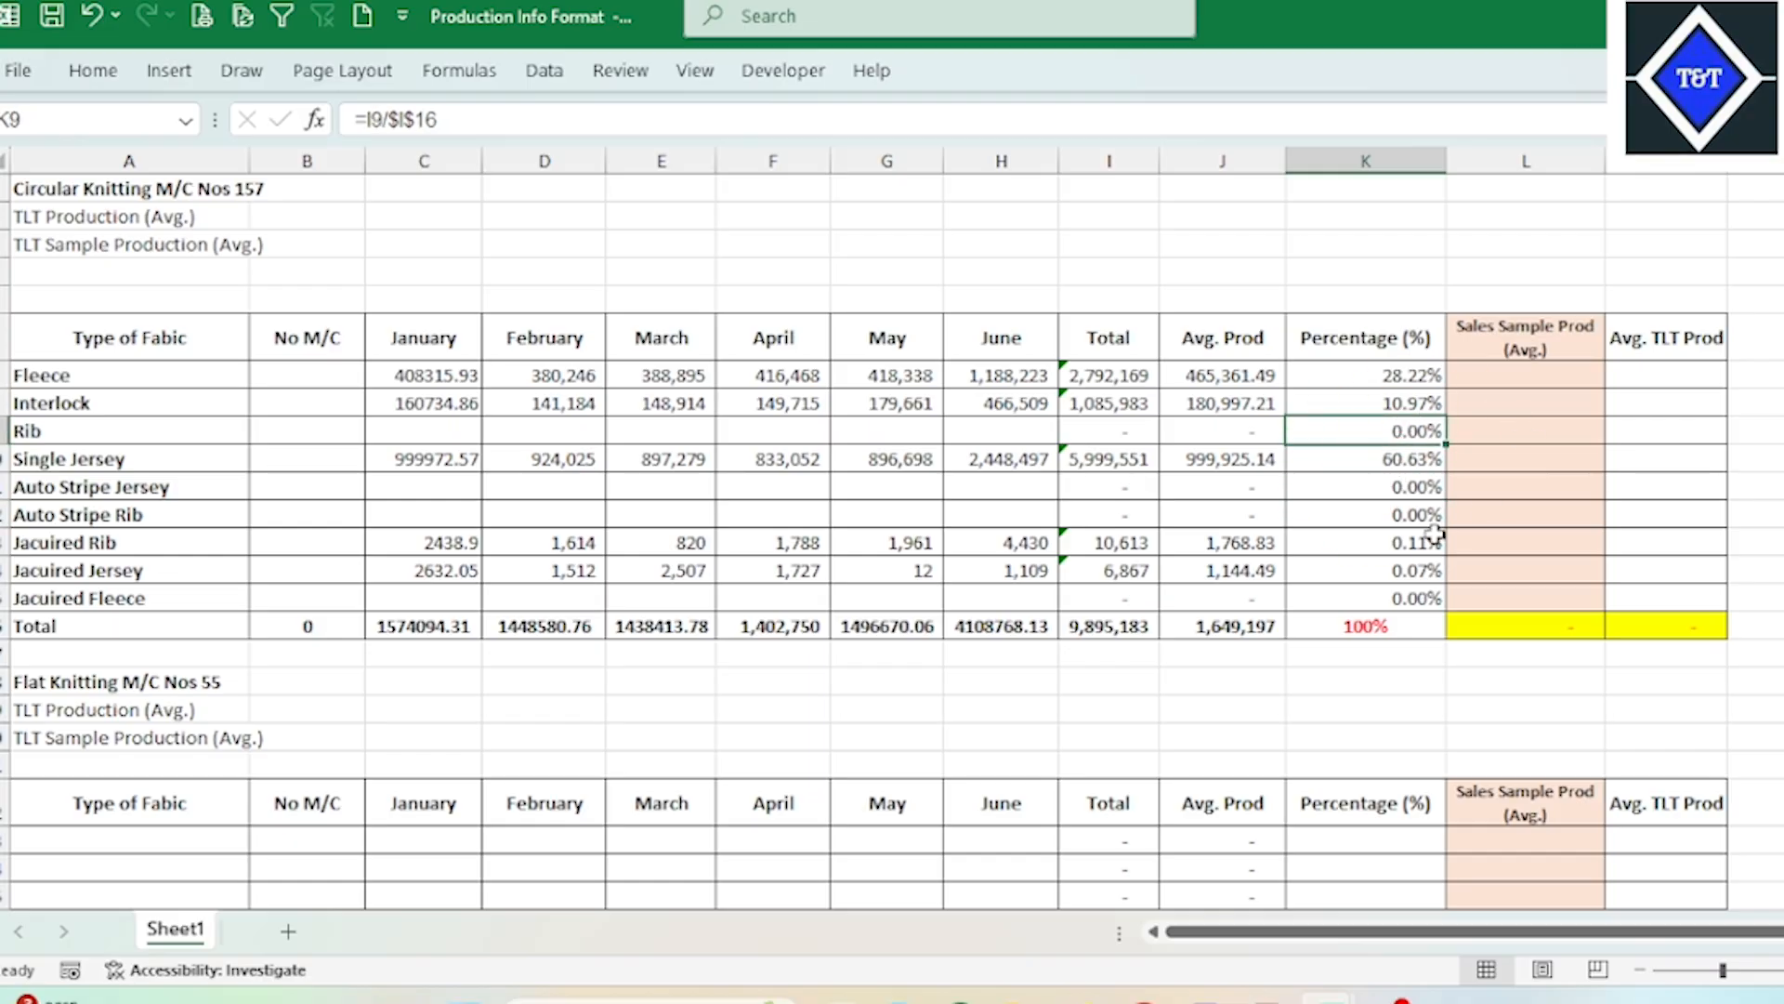
left_click(1431, 676)
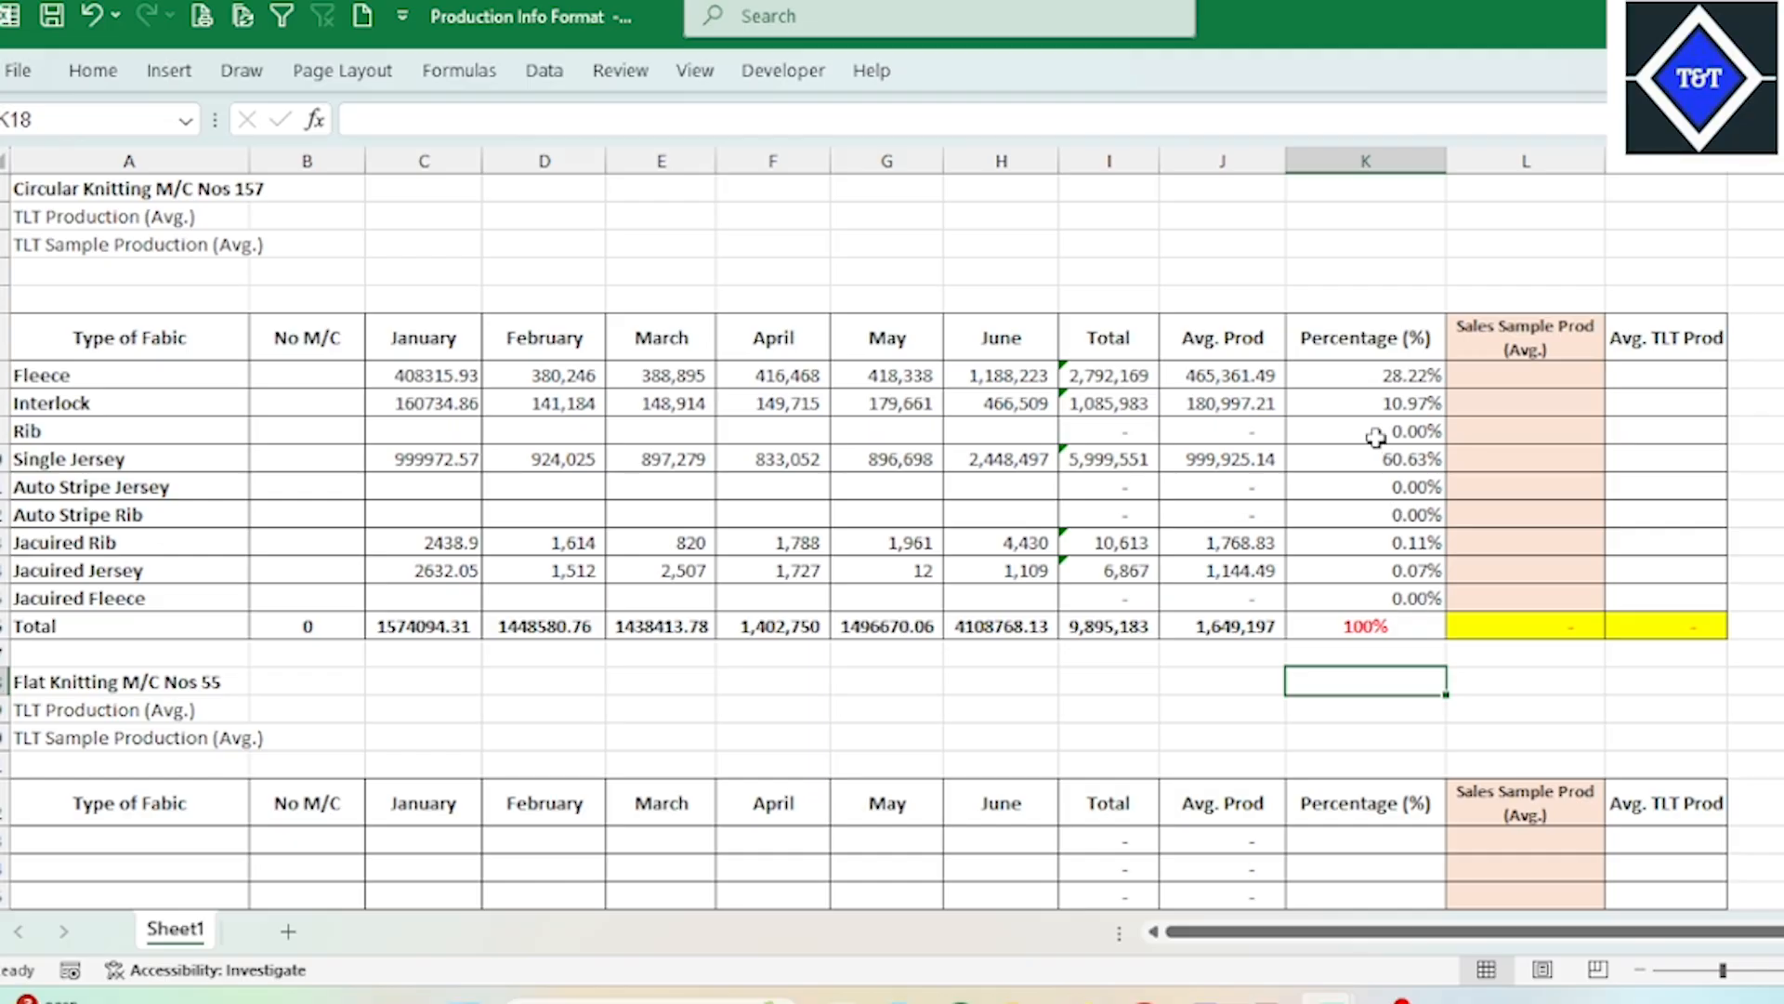
left_click(1392, 625)
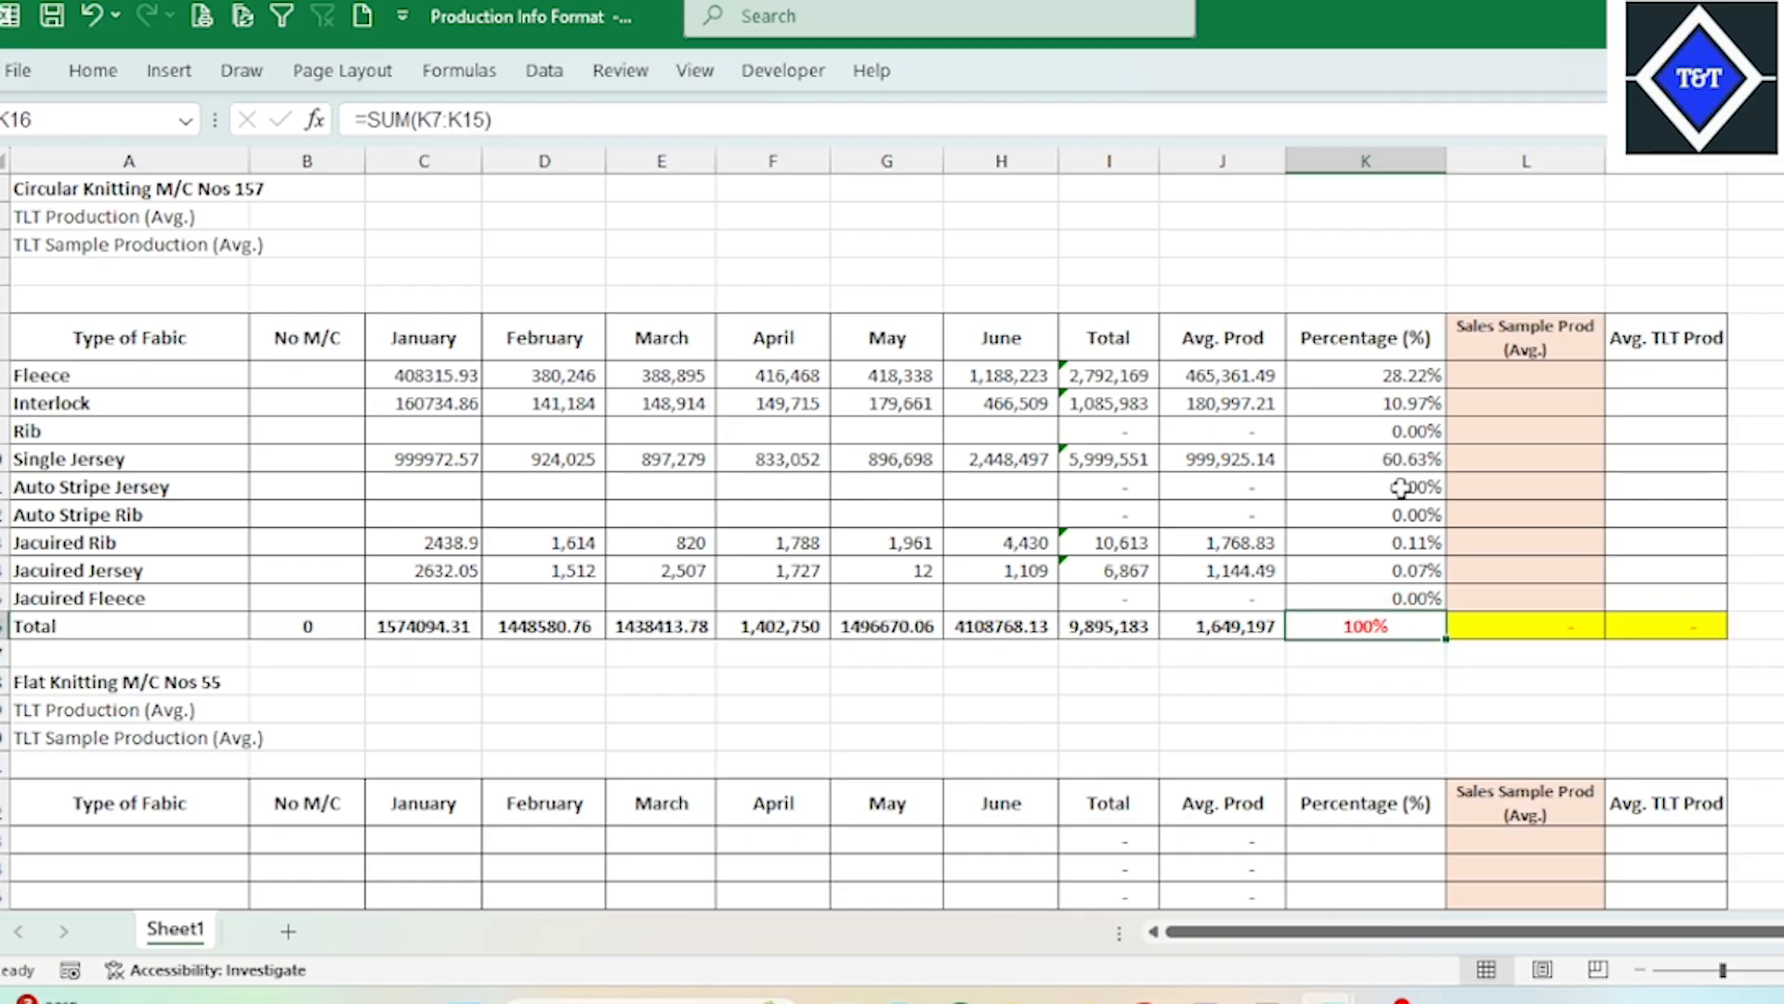
left_click_drag(1398, 375, 1392, 595)
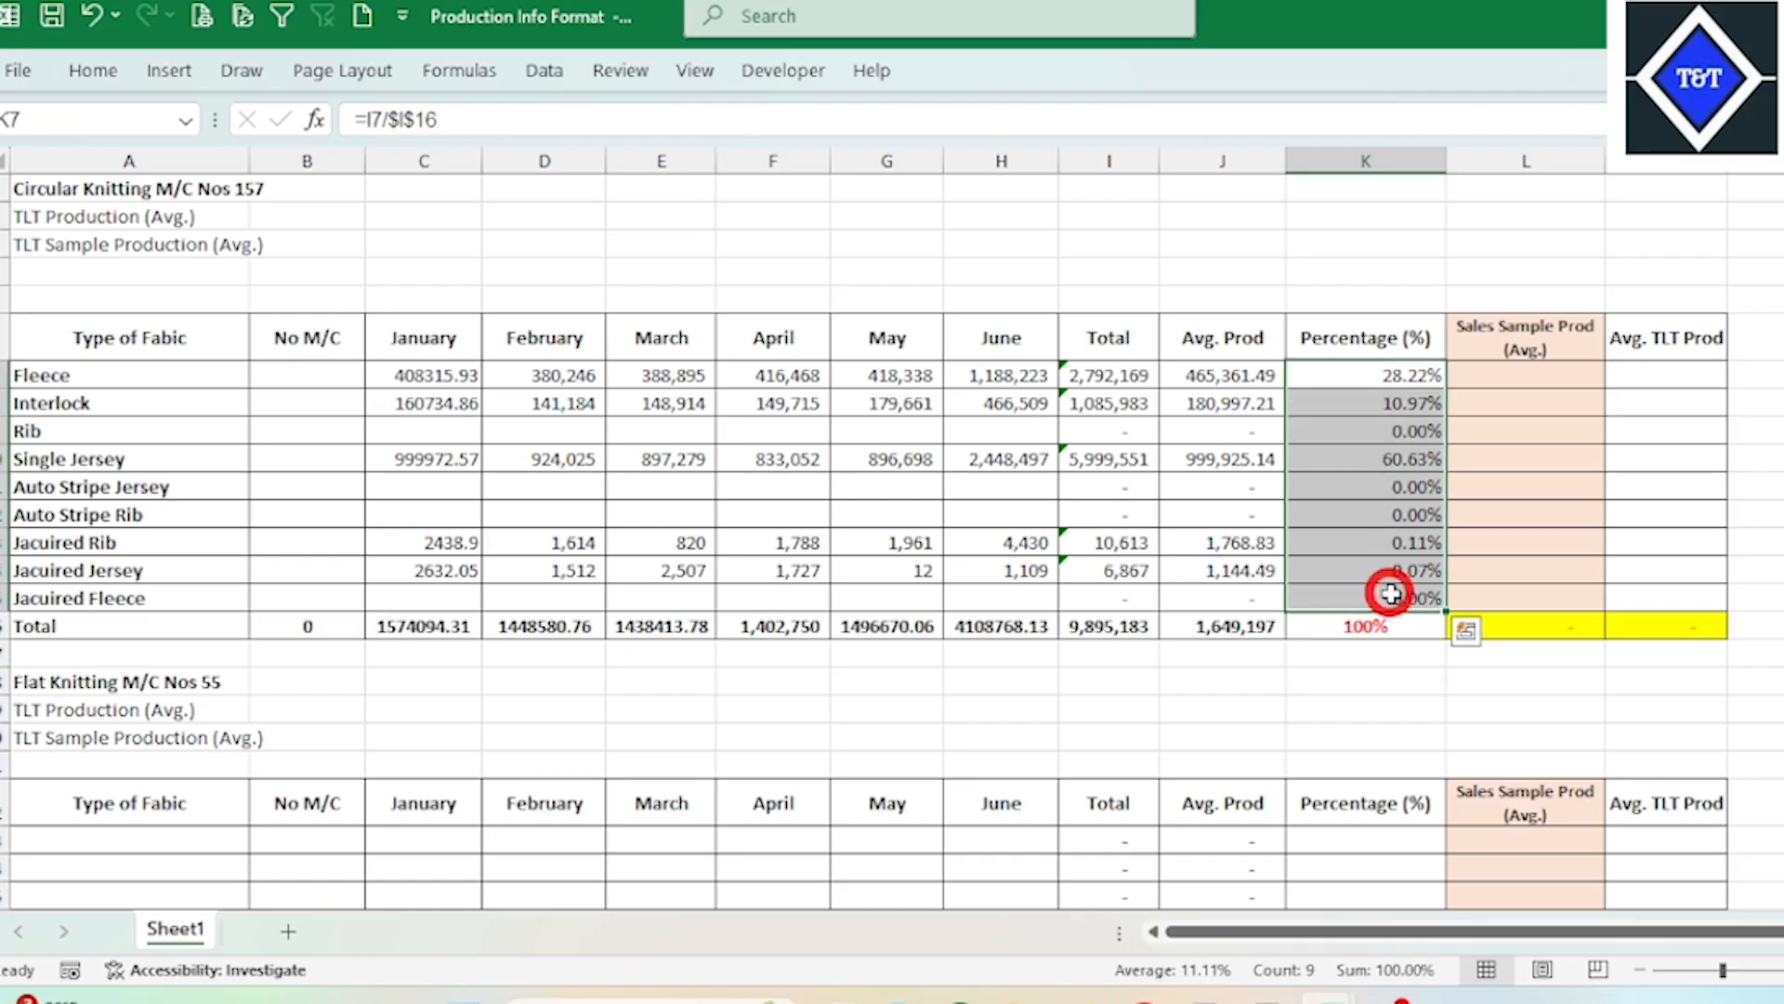
left_click(1127, 703)
Step: Switch to the Sample RnD workbook and examine the monthly R&D Sample, Salesman Sample and Total QTY (kg) columns
left_click(1531, 381)
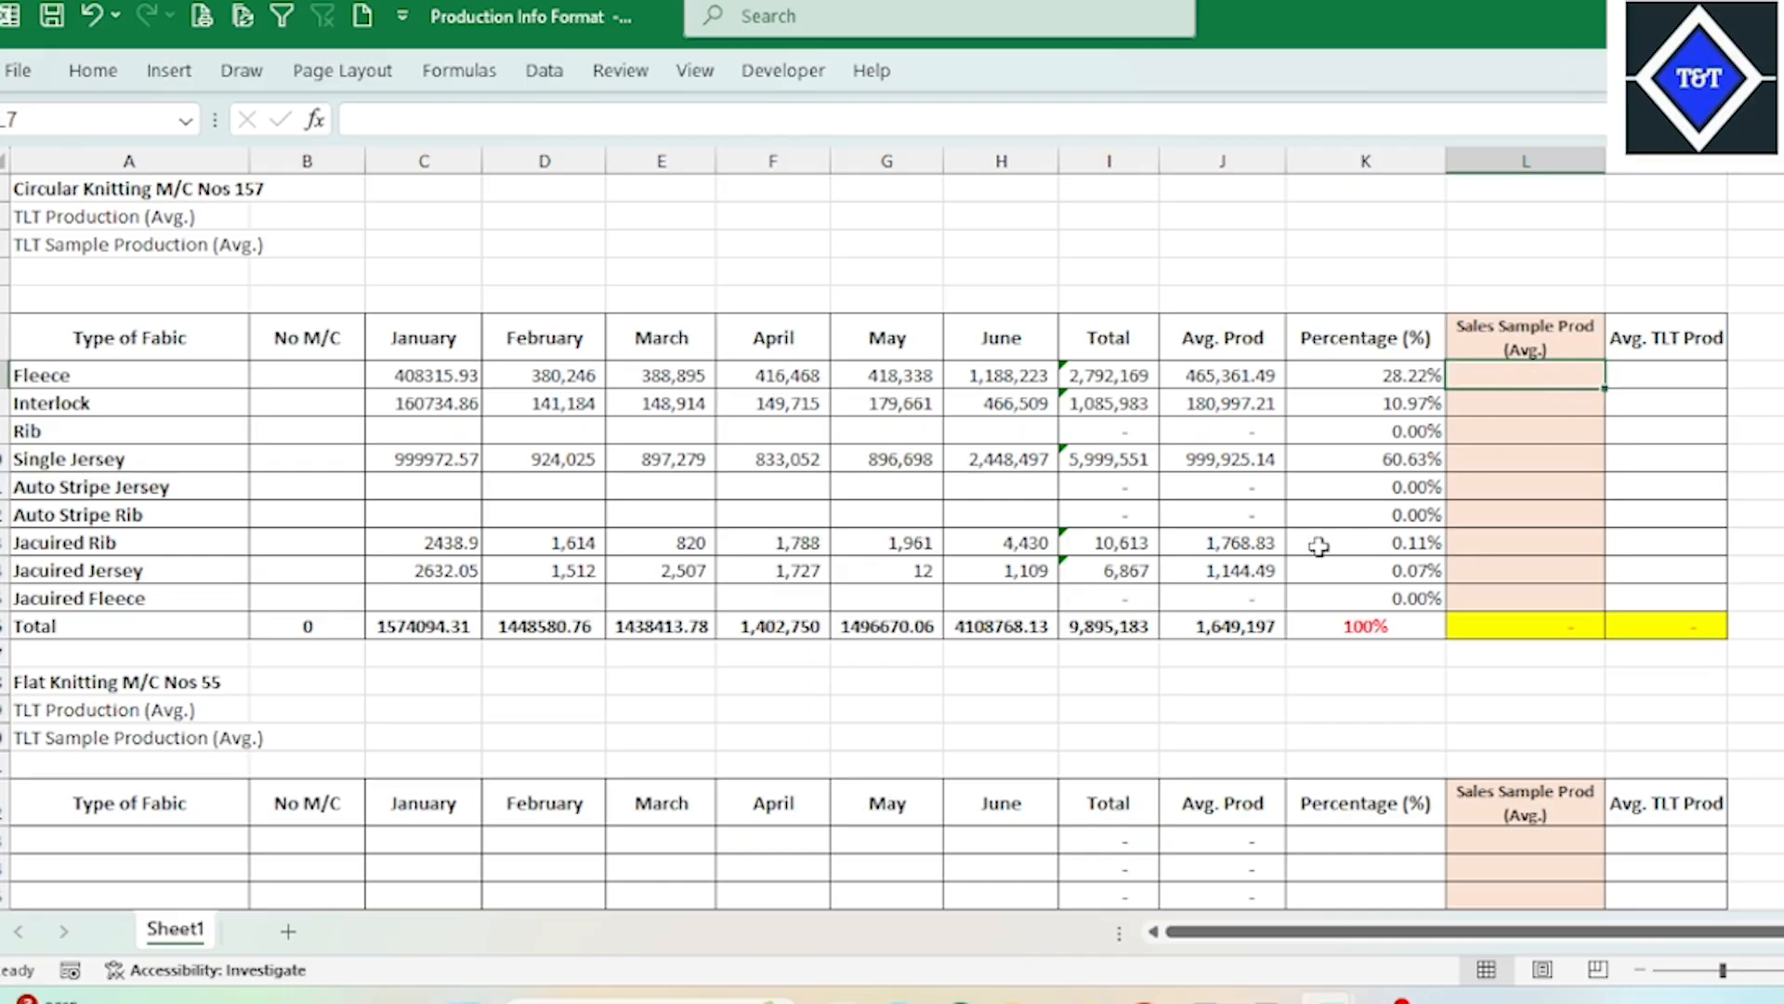
mouse_move(1394, 999)
left_click(1405, 869)
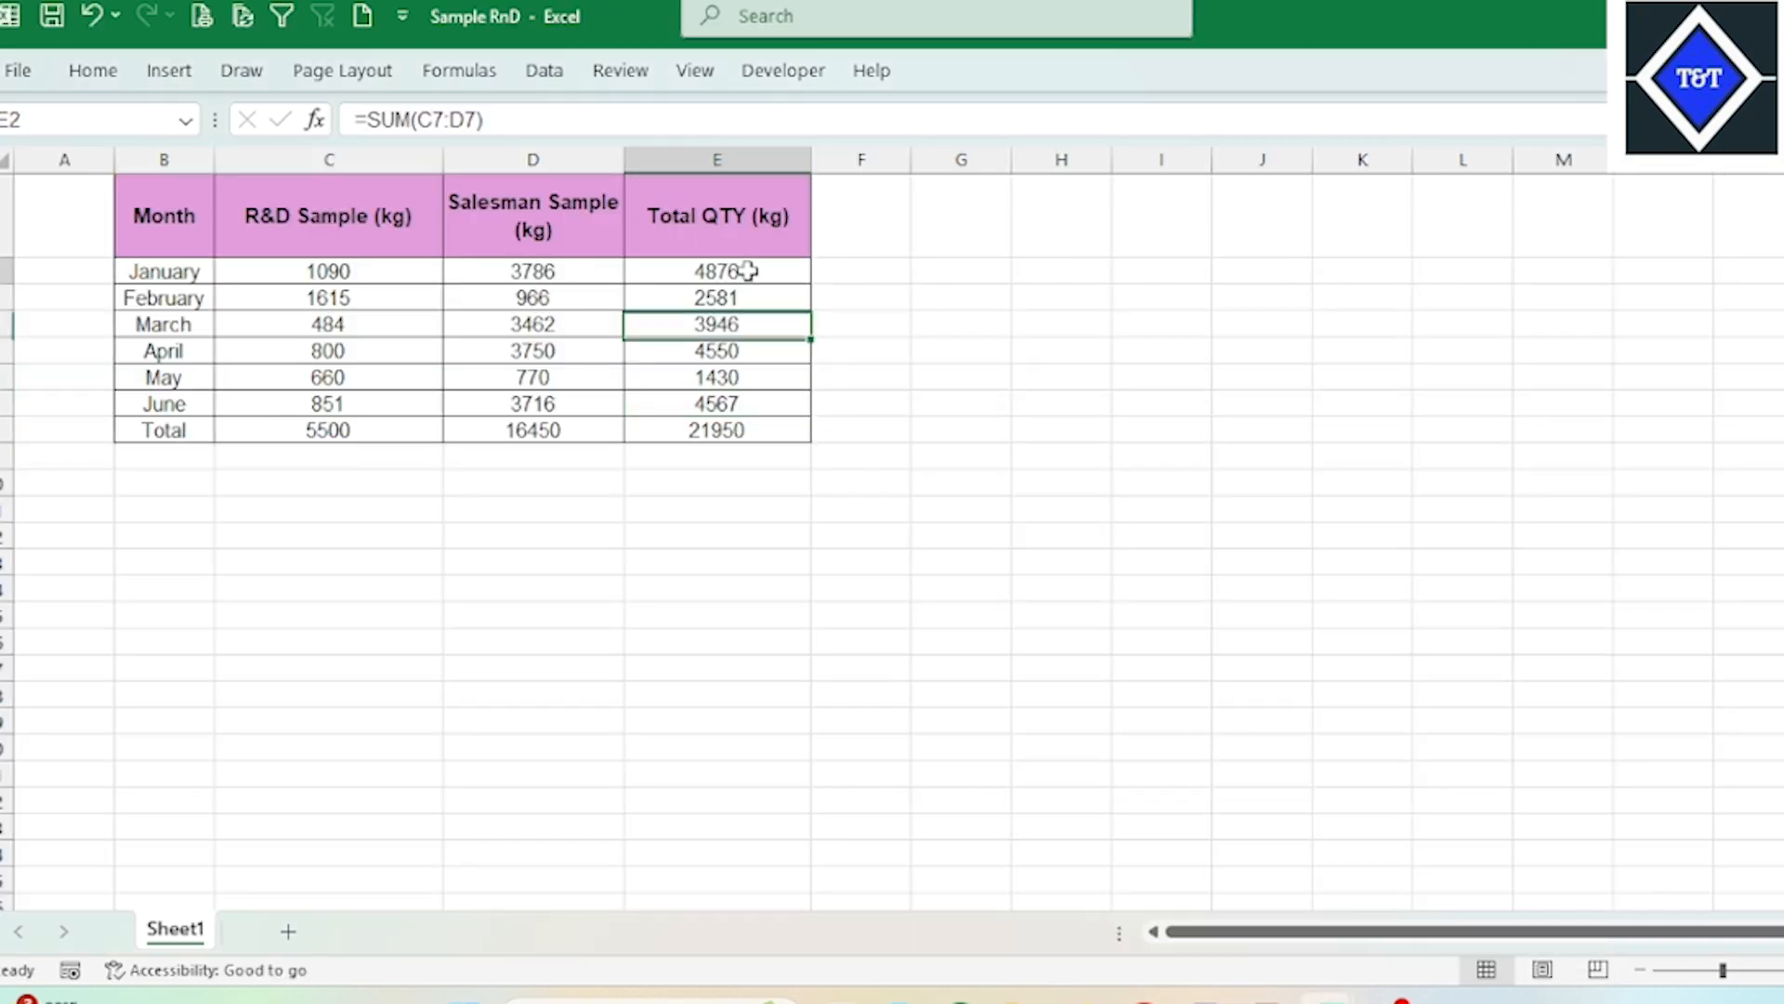
left_click_drag(745, 270, 737, 410)
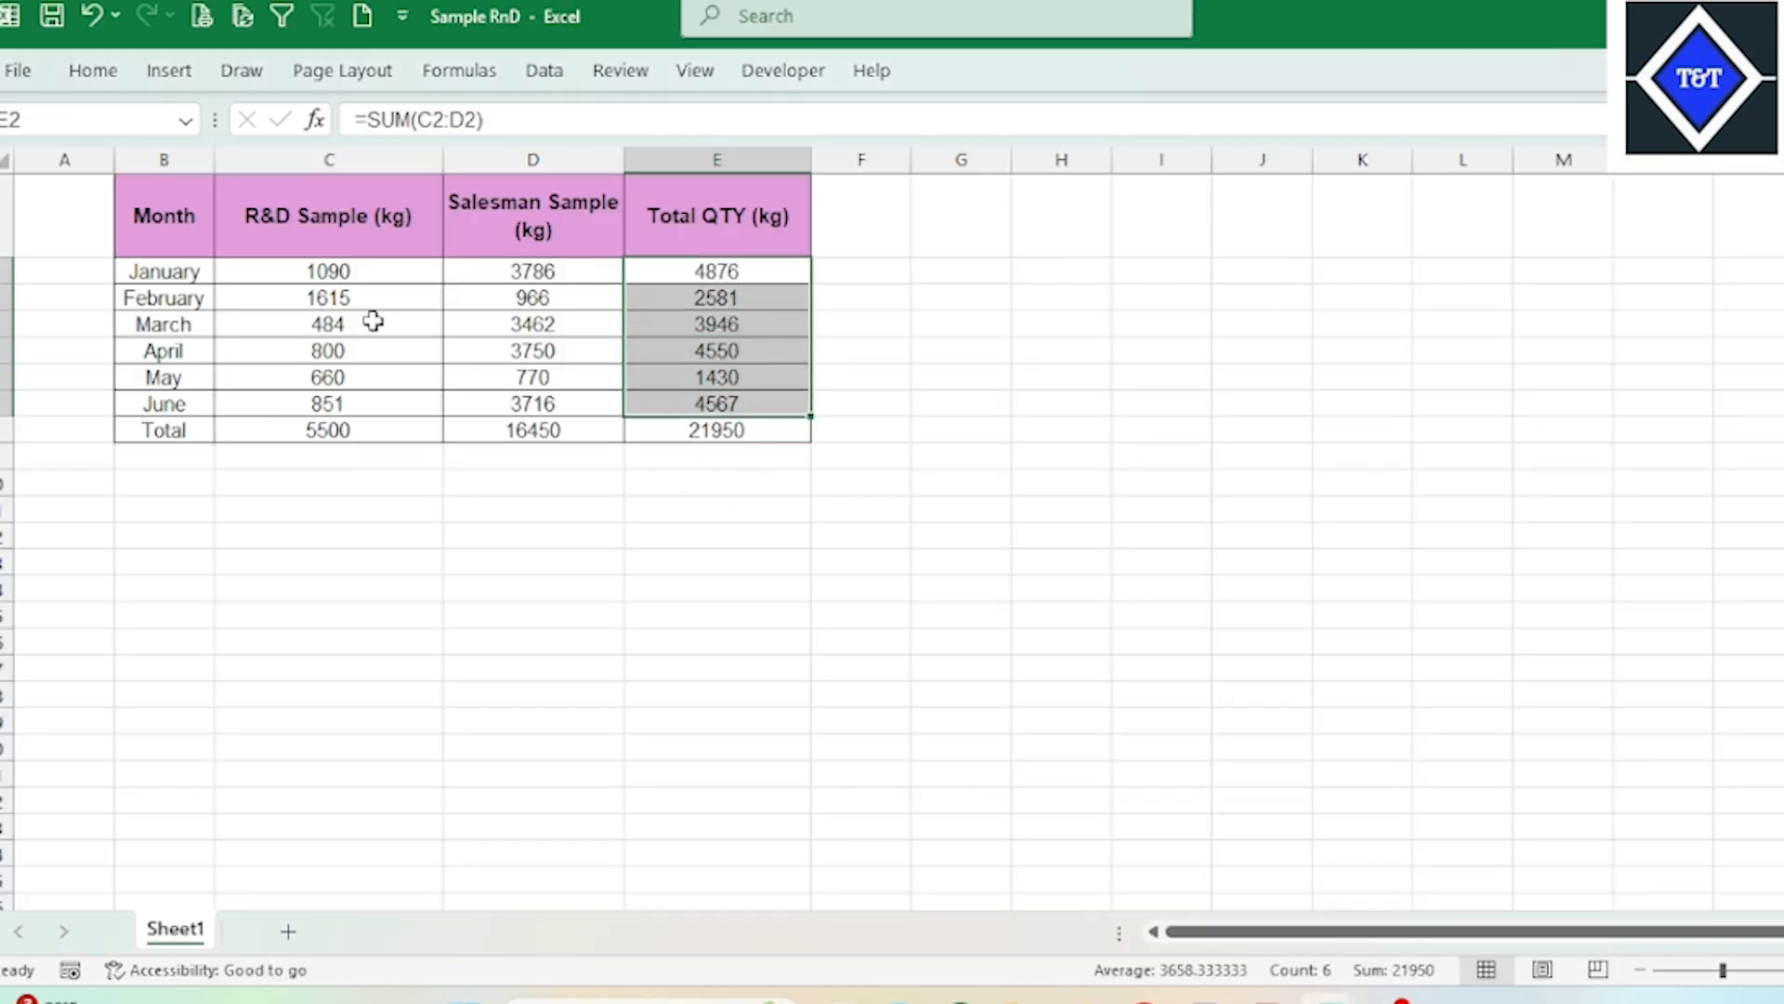
left_click_drag(288, 270, 497, 413)
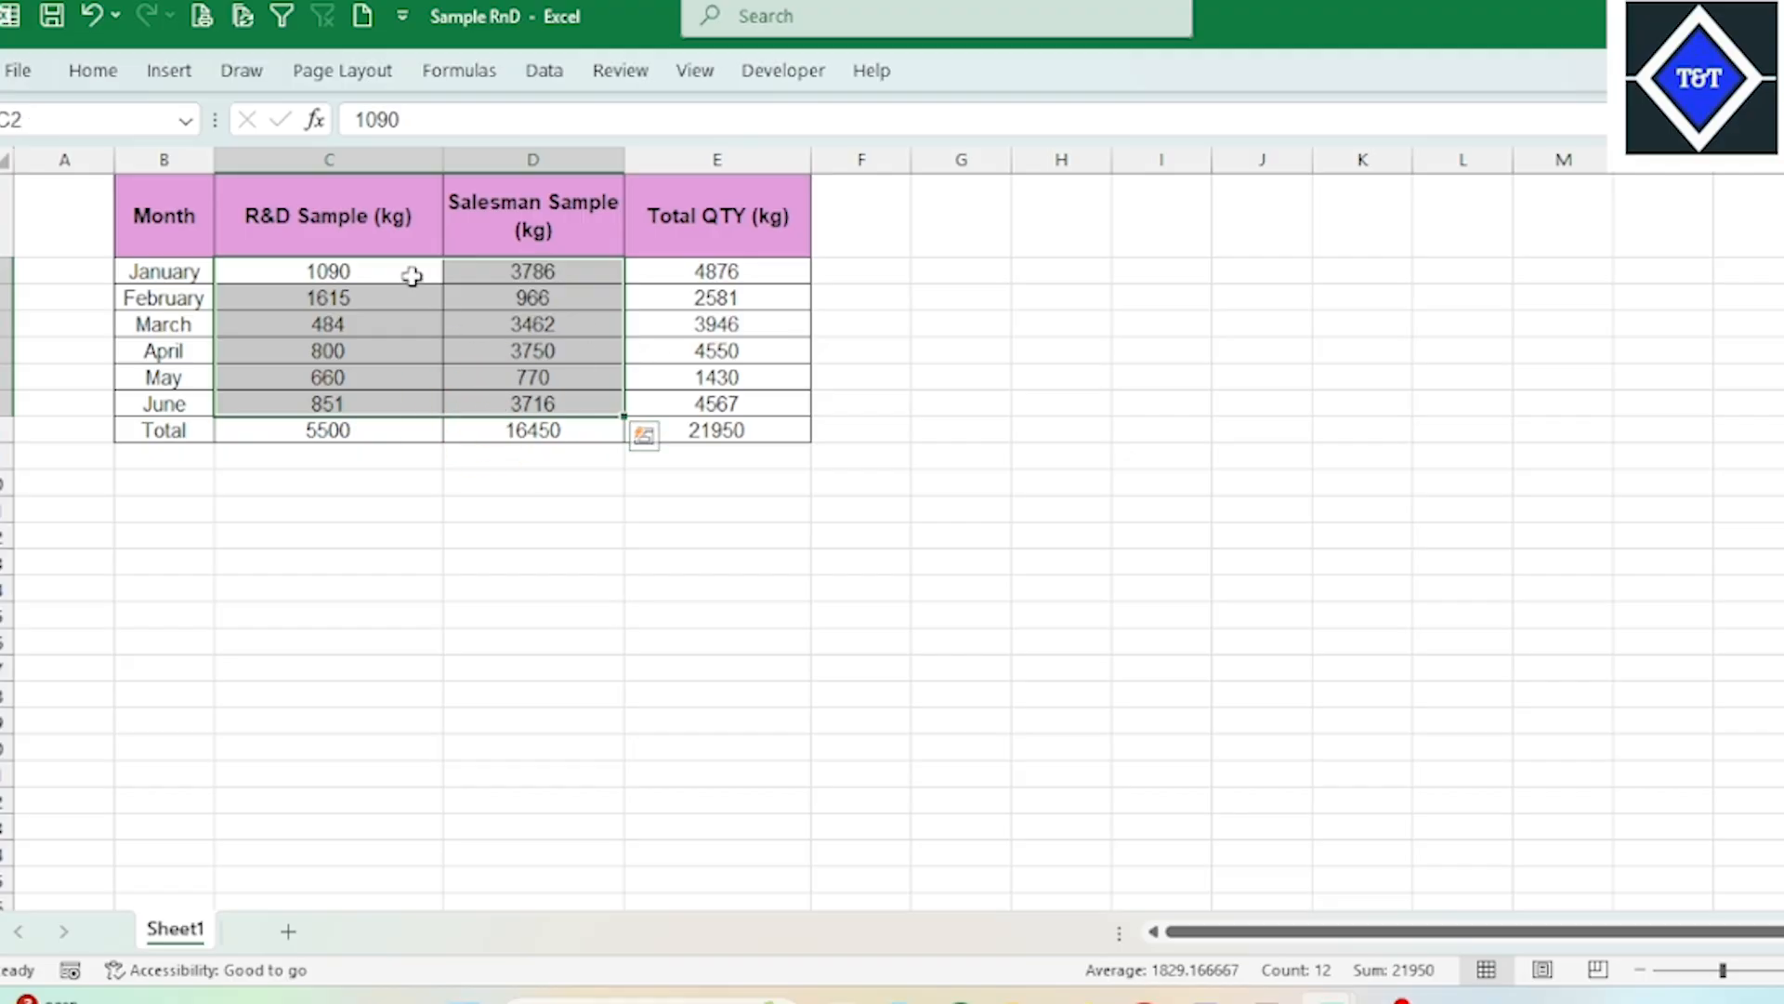
left_click_drag(336, 237, 537, 383)
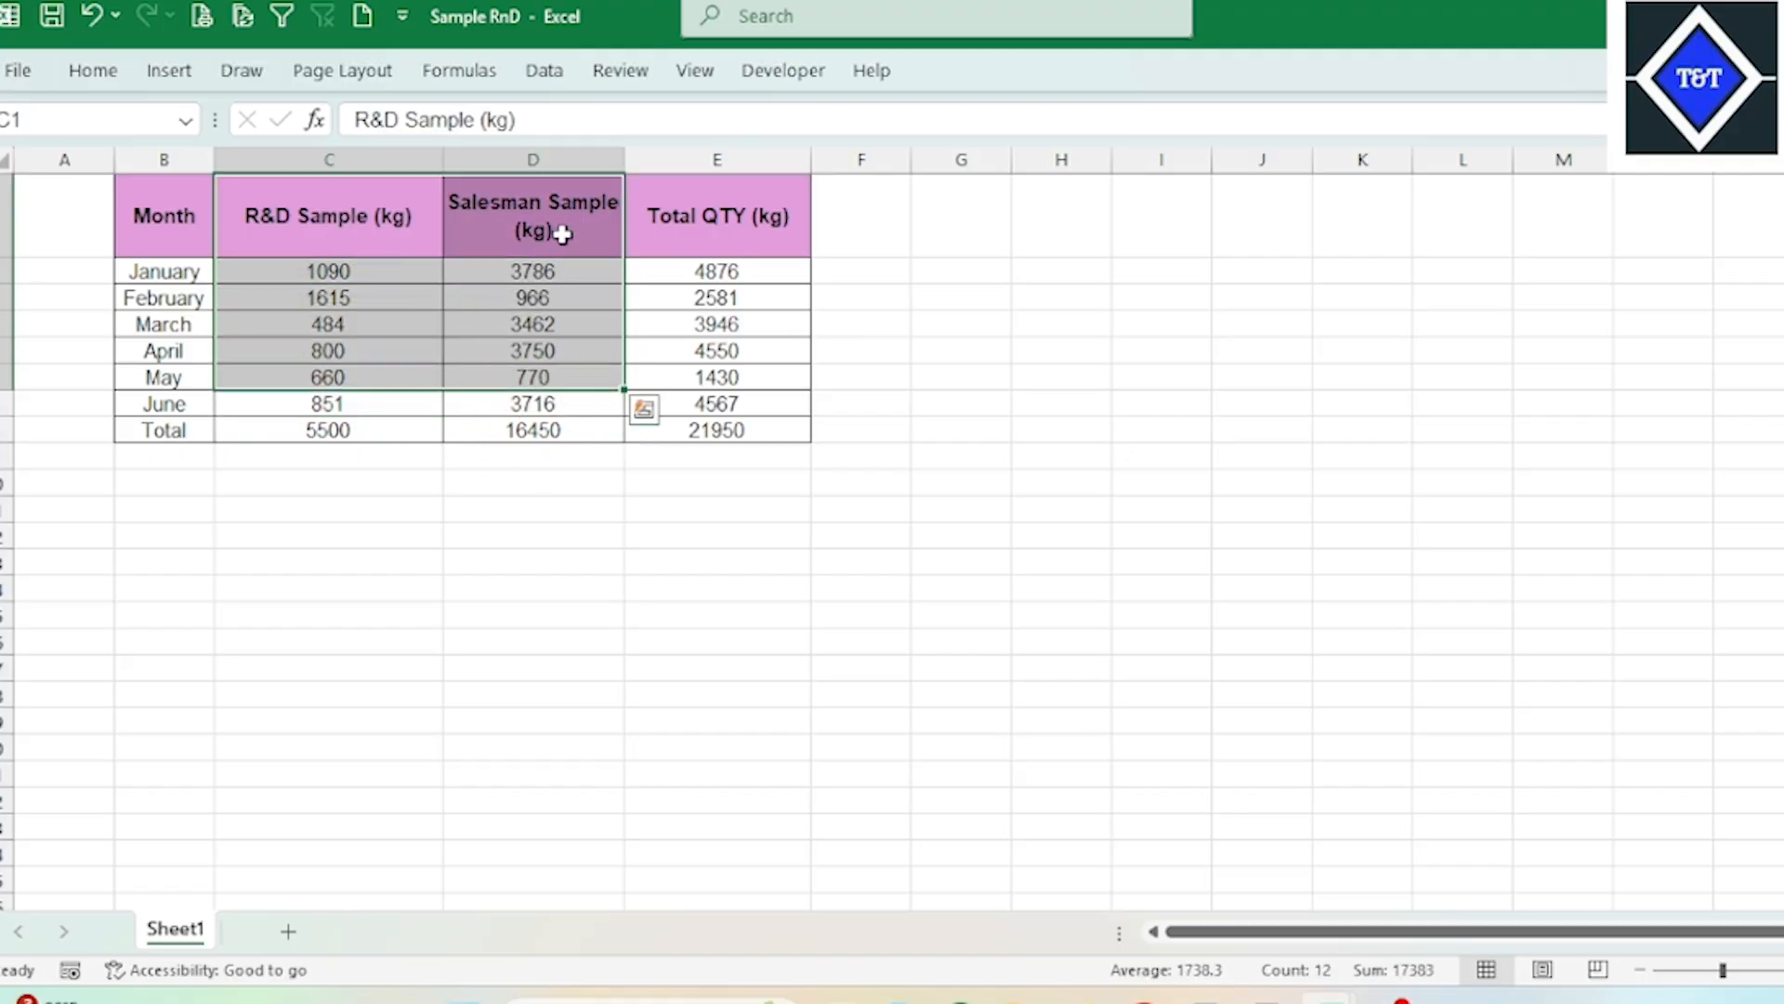
left_click(561, 232)
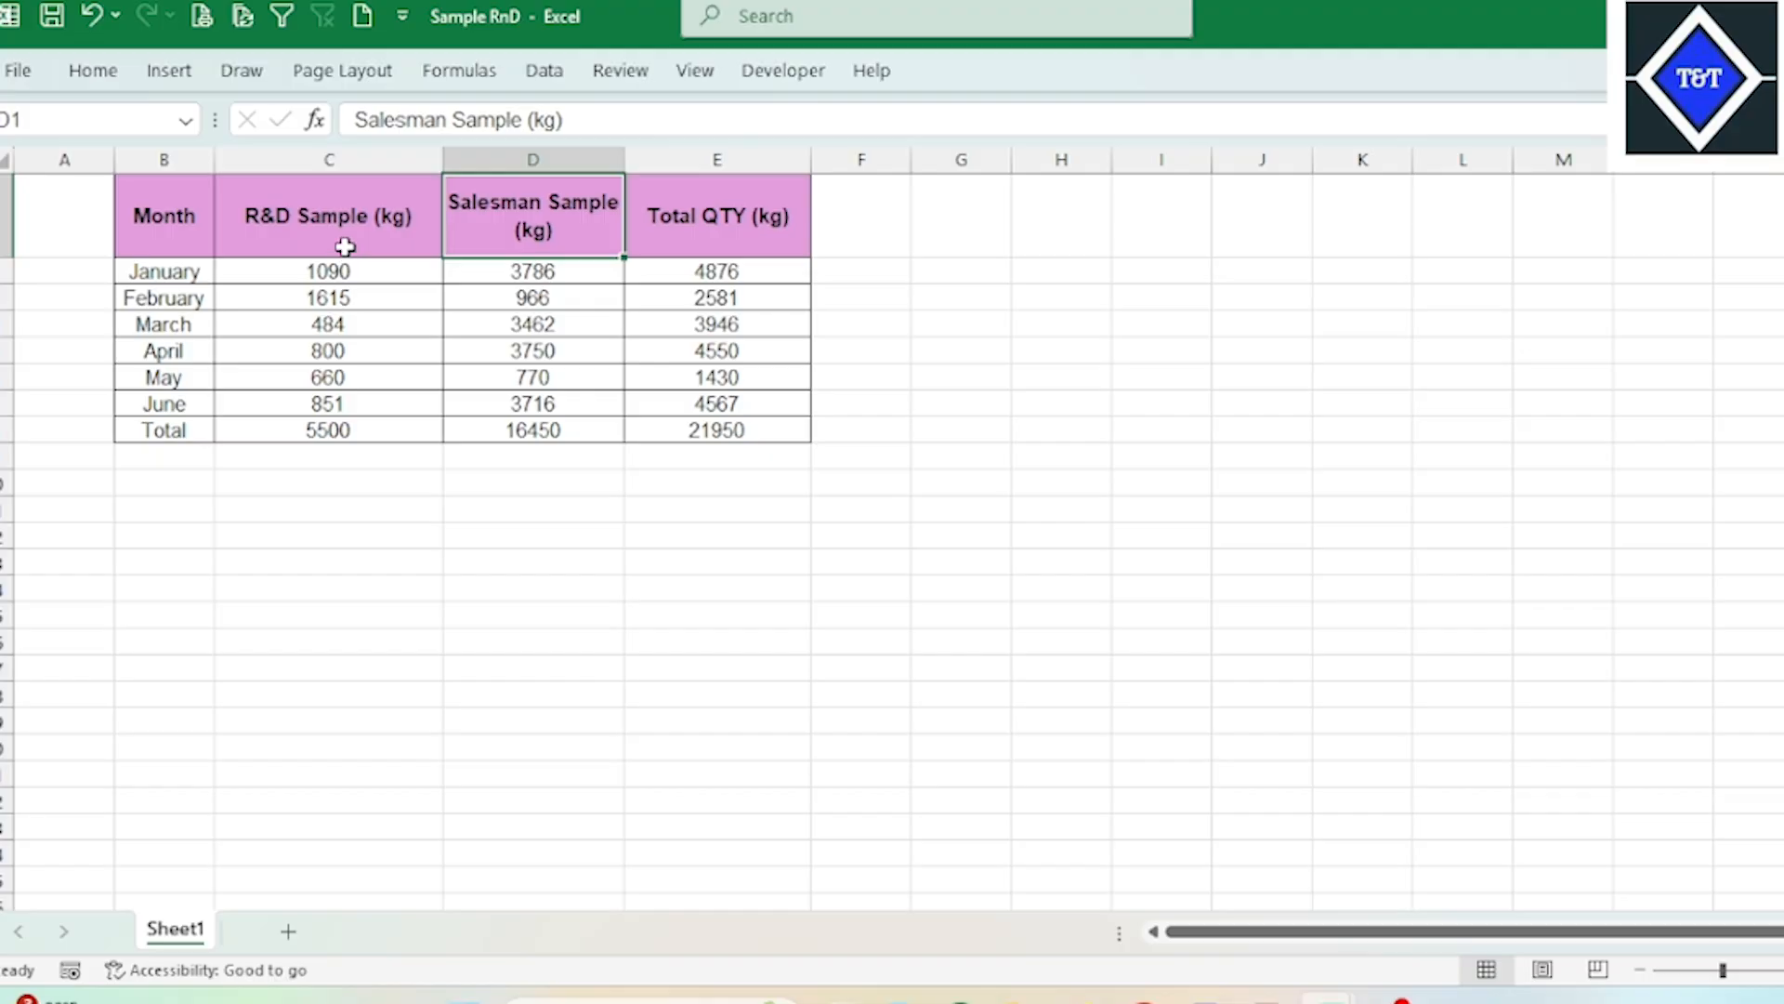
left_click_drag(756, 280, 729, 402)
right_click(733, 407)
left_click(813, 259)
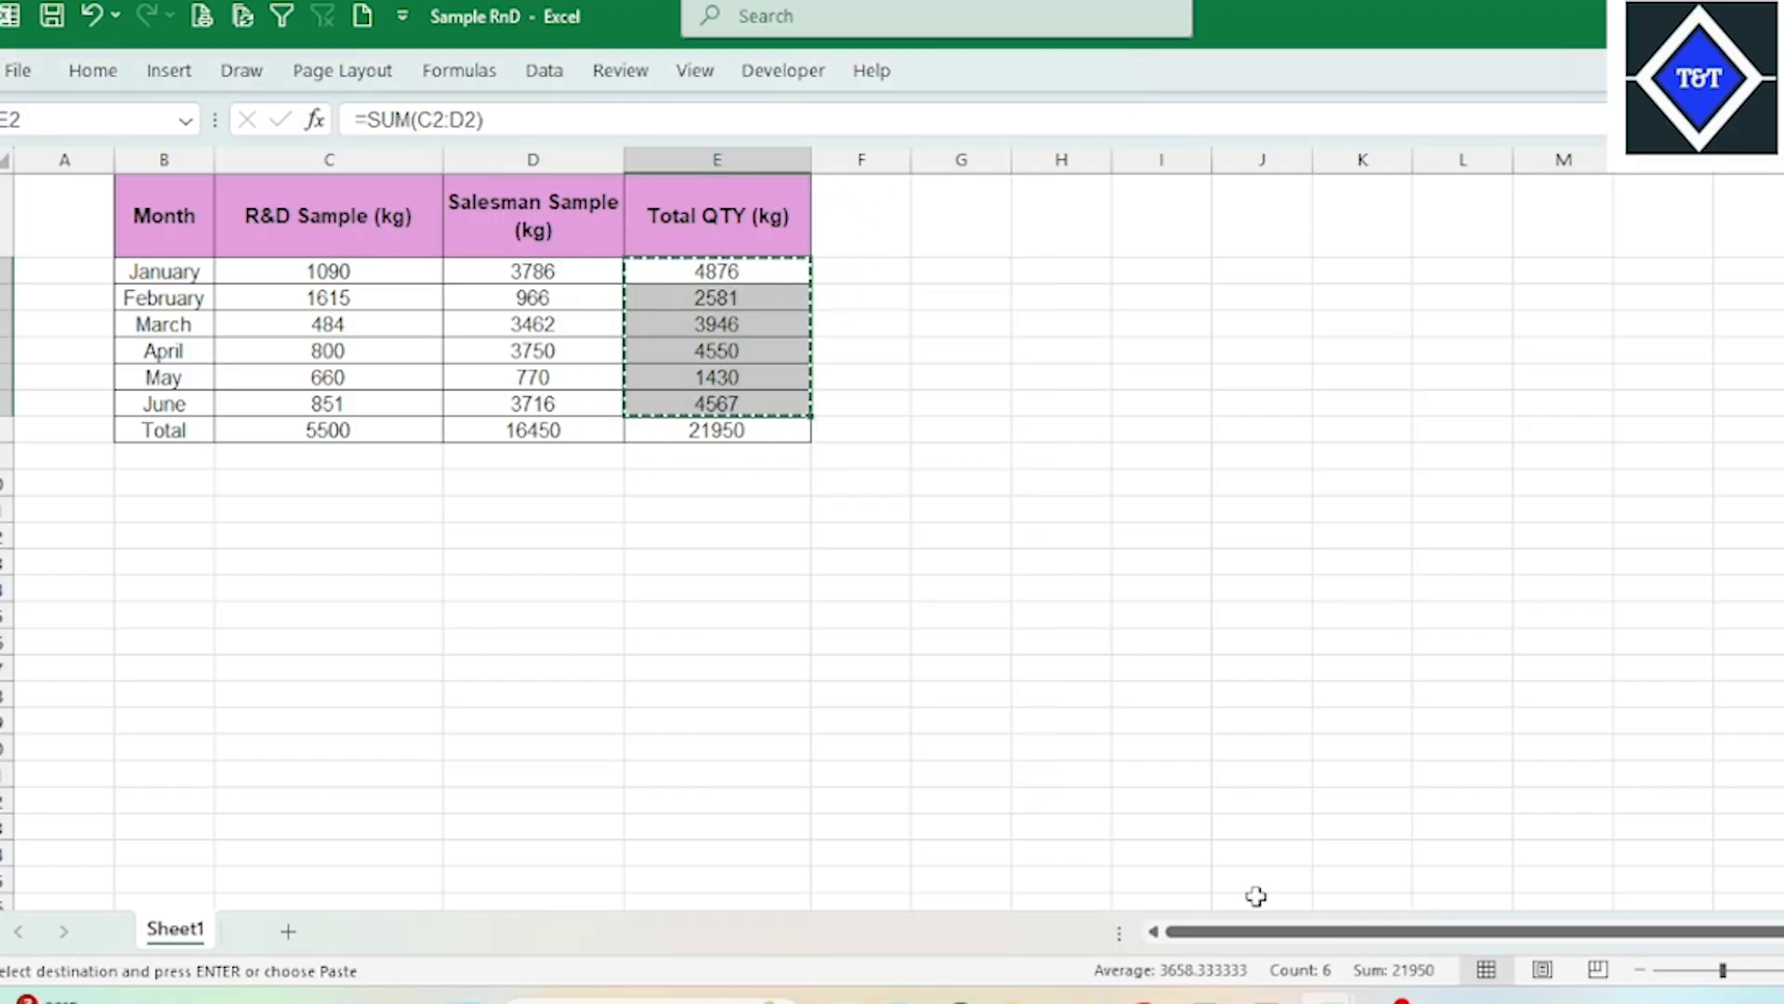
mouse_move(1329, 999)
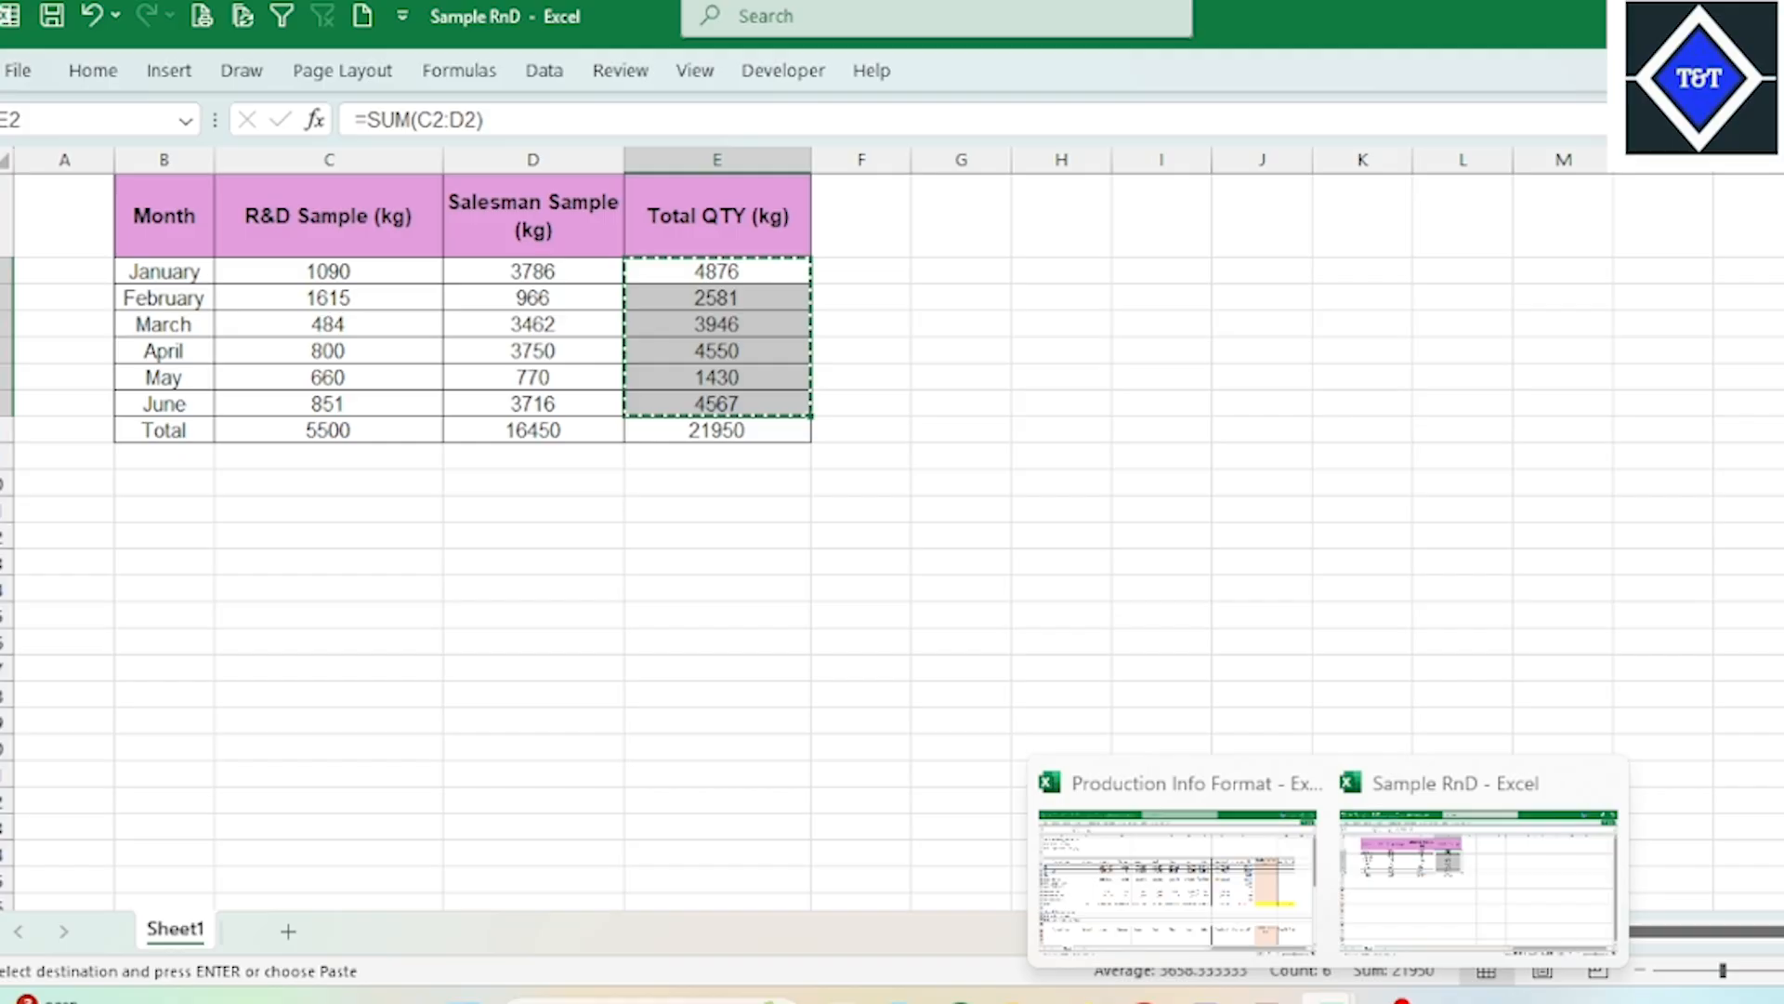
left_click(1283, 906)
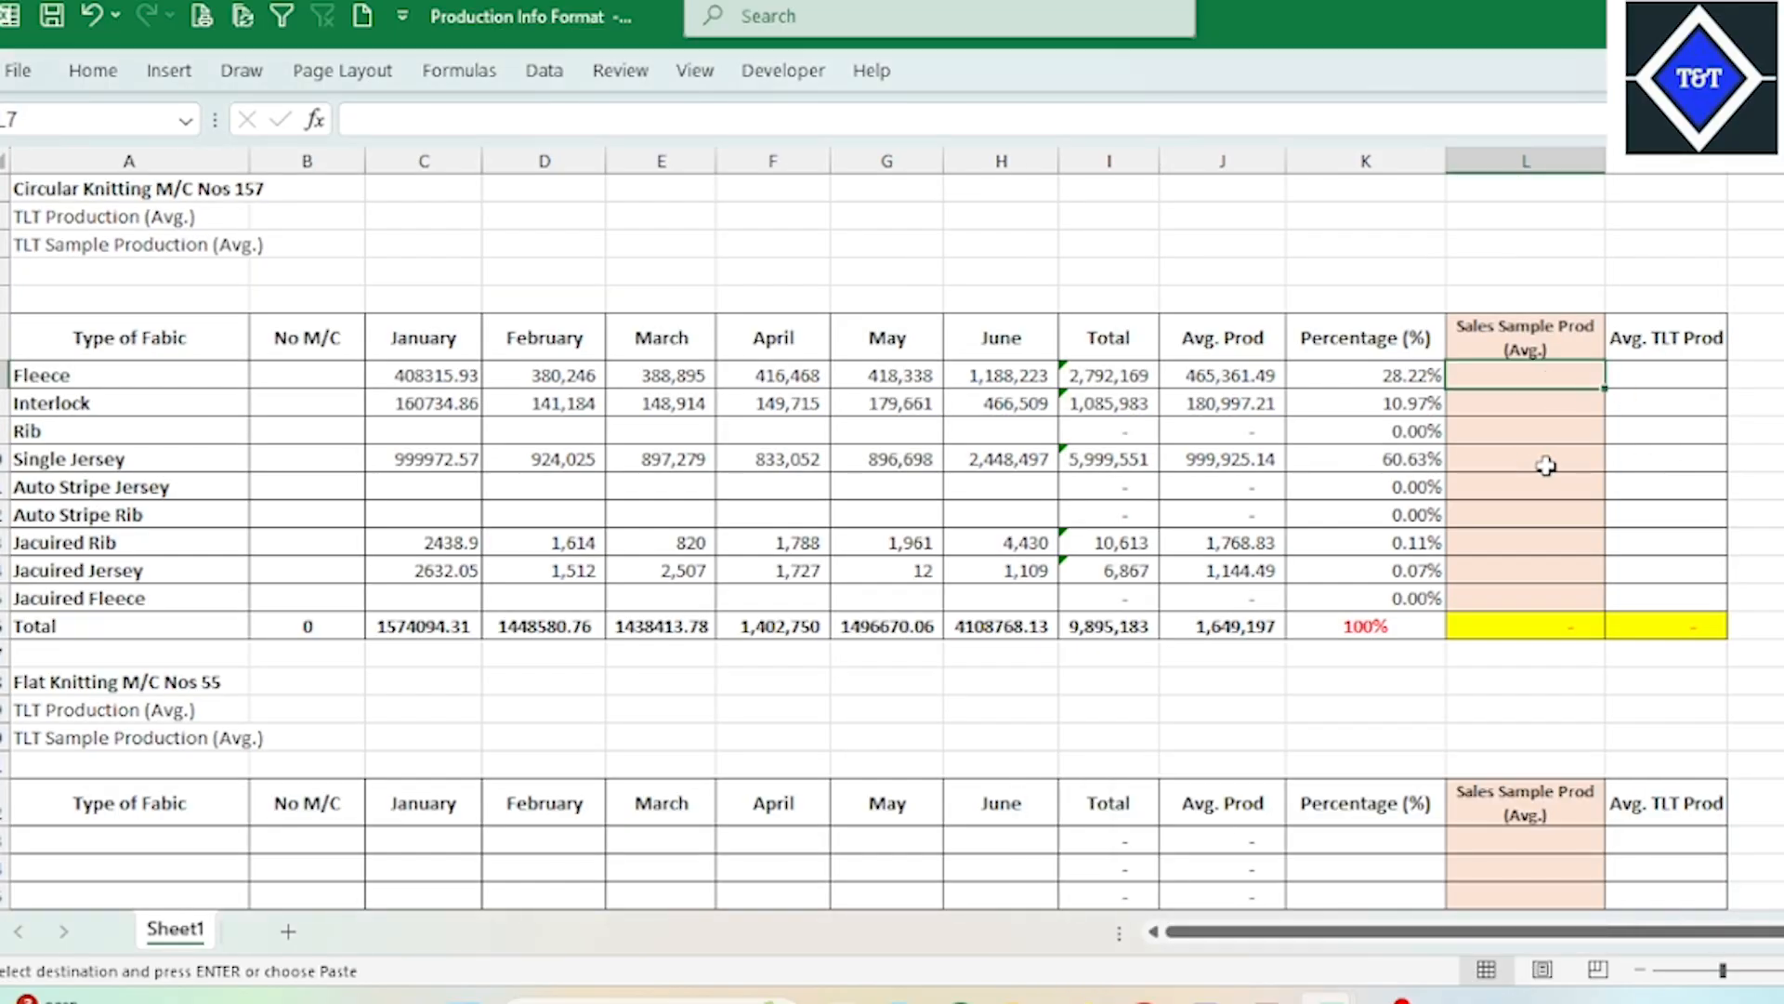
mouse_move(1328, 998)
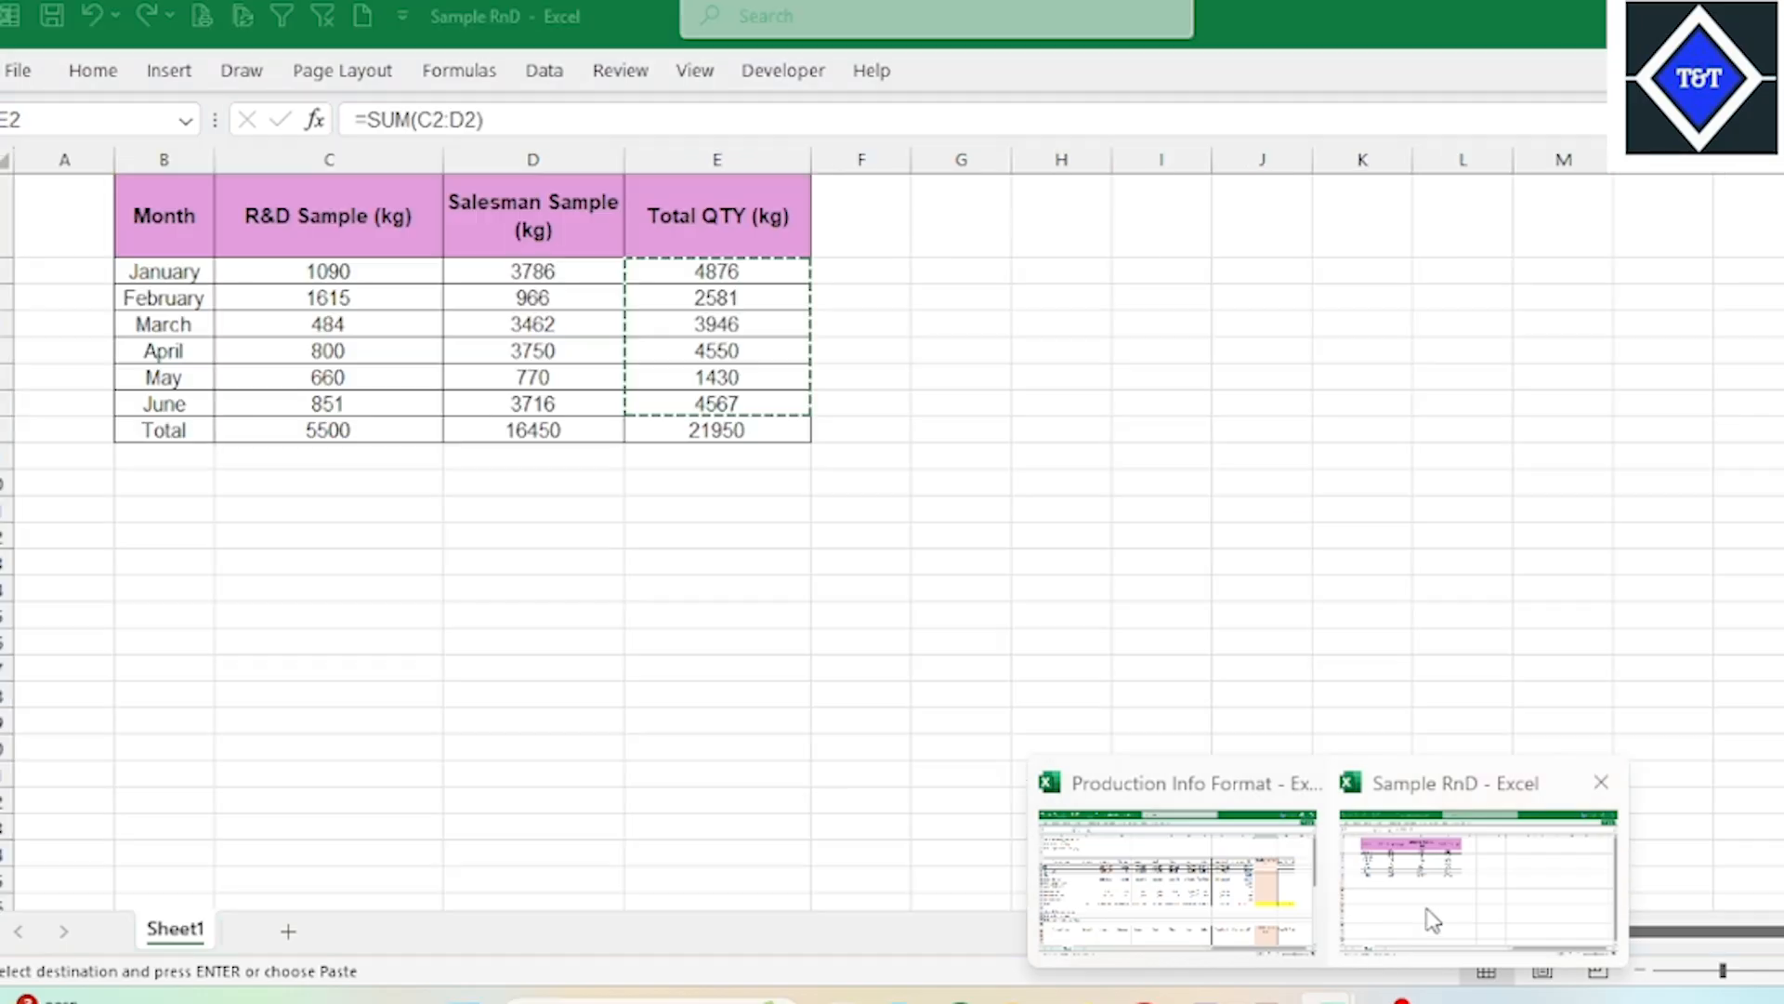
left_click(1431, 920)
key("Escape")
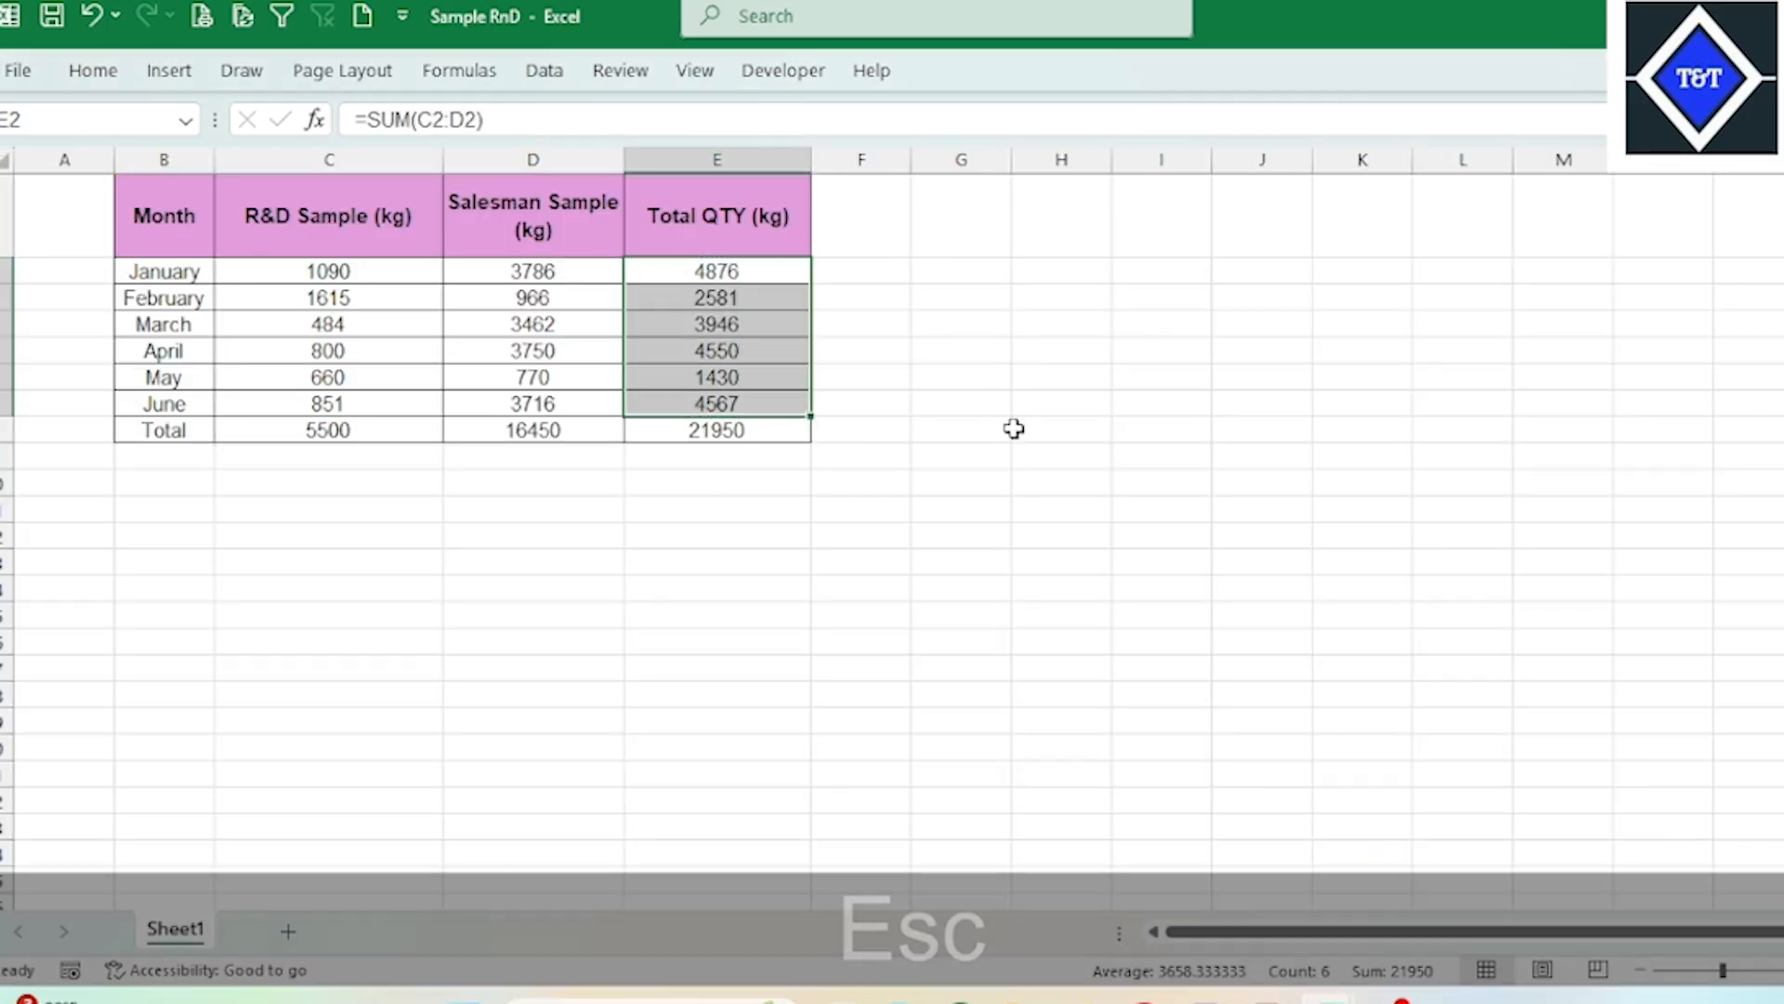
Step: Check the February Total QTY (kg) formula and review the January to June sample figures across all columns
left_click(1022, 454)
left_click(707, 297)
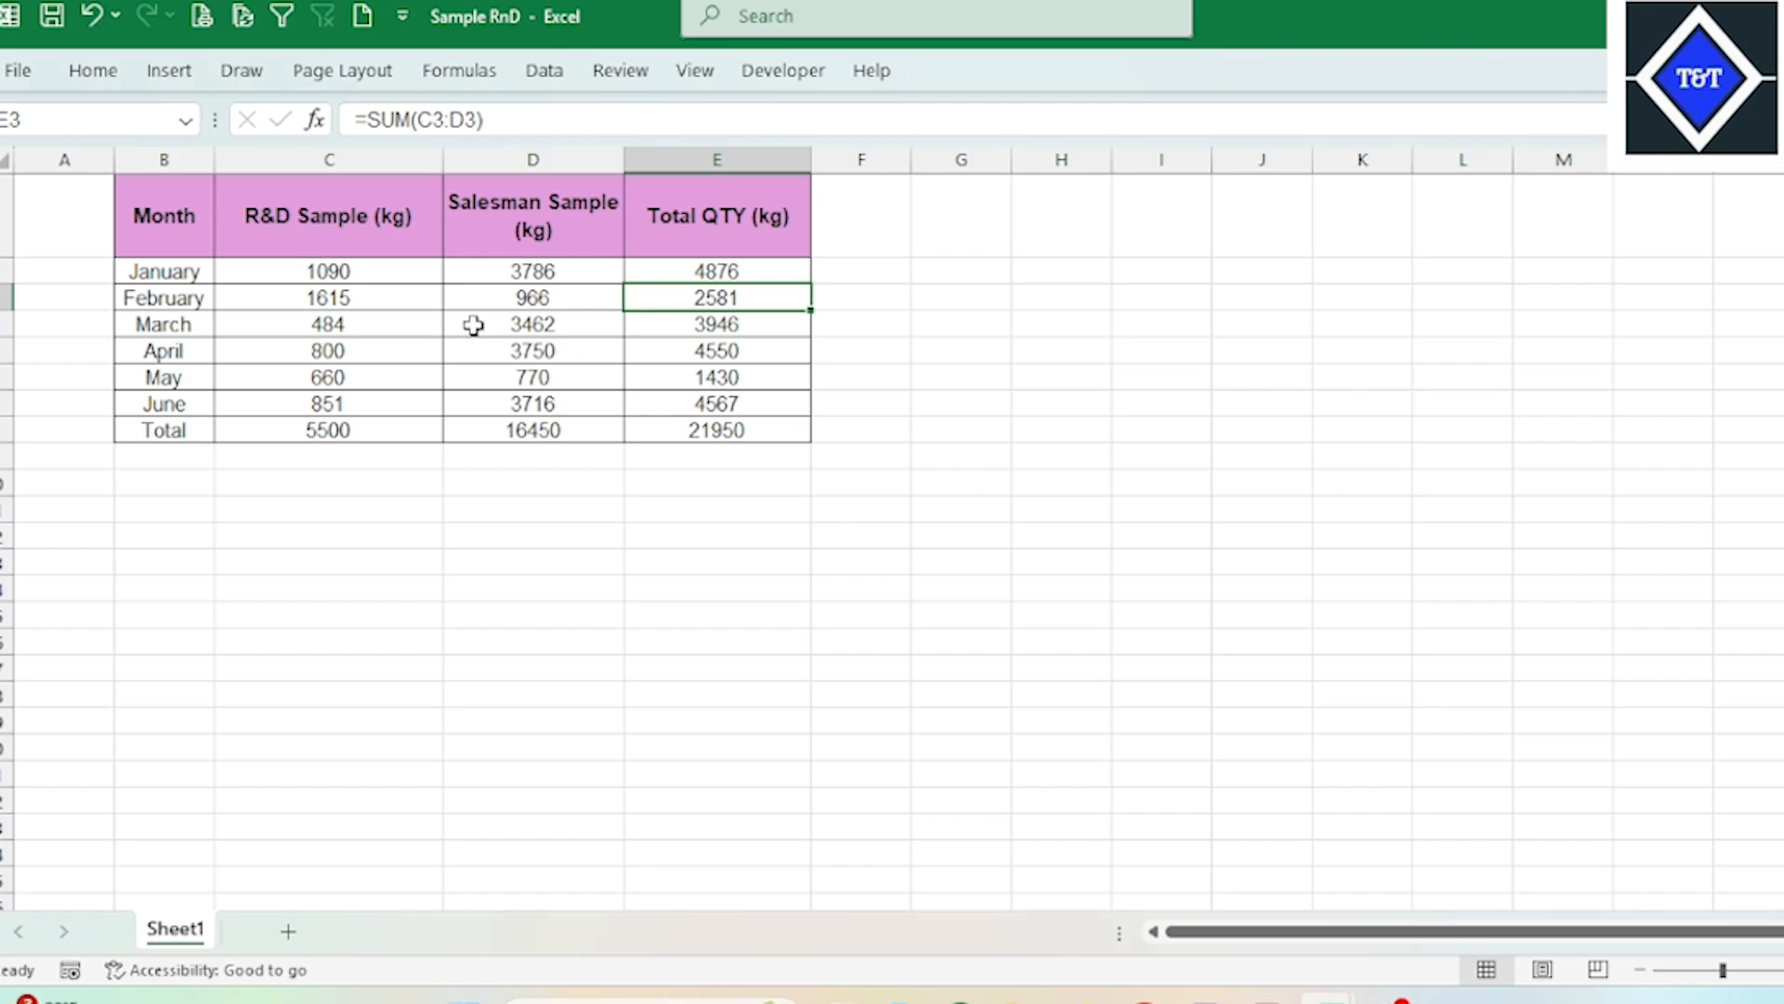
left_click(267, 311)
left_click_drag(200, 271, 711, 403)
Step: Switch to the Production Info Format workbook and review the Circular Knitting fabric types
mouse_move(1308, 993)
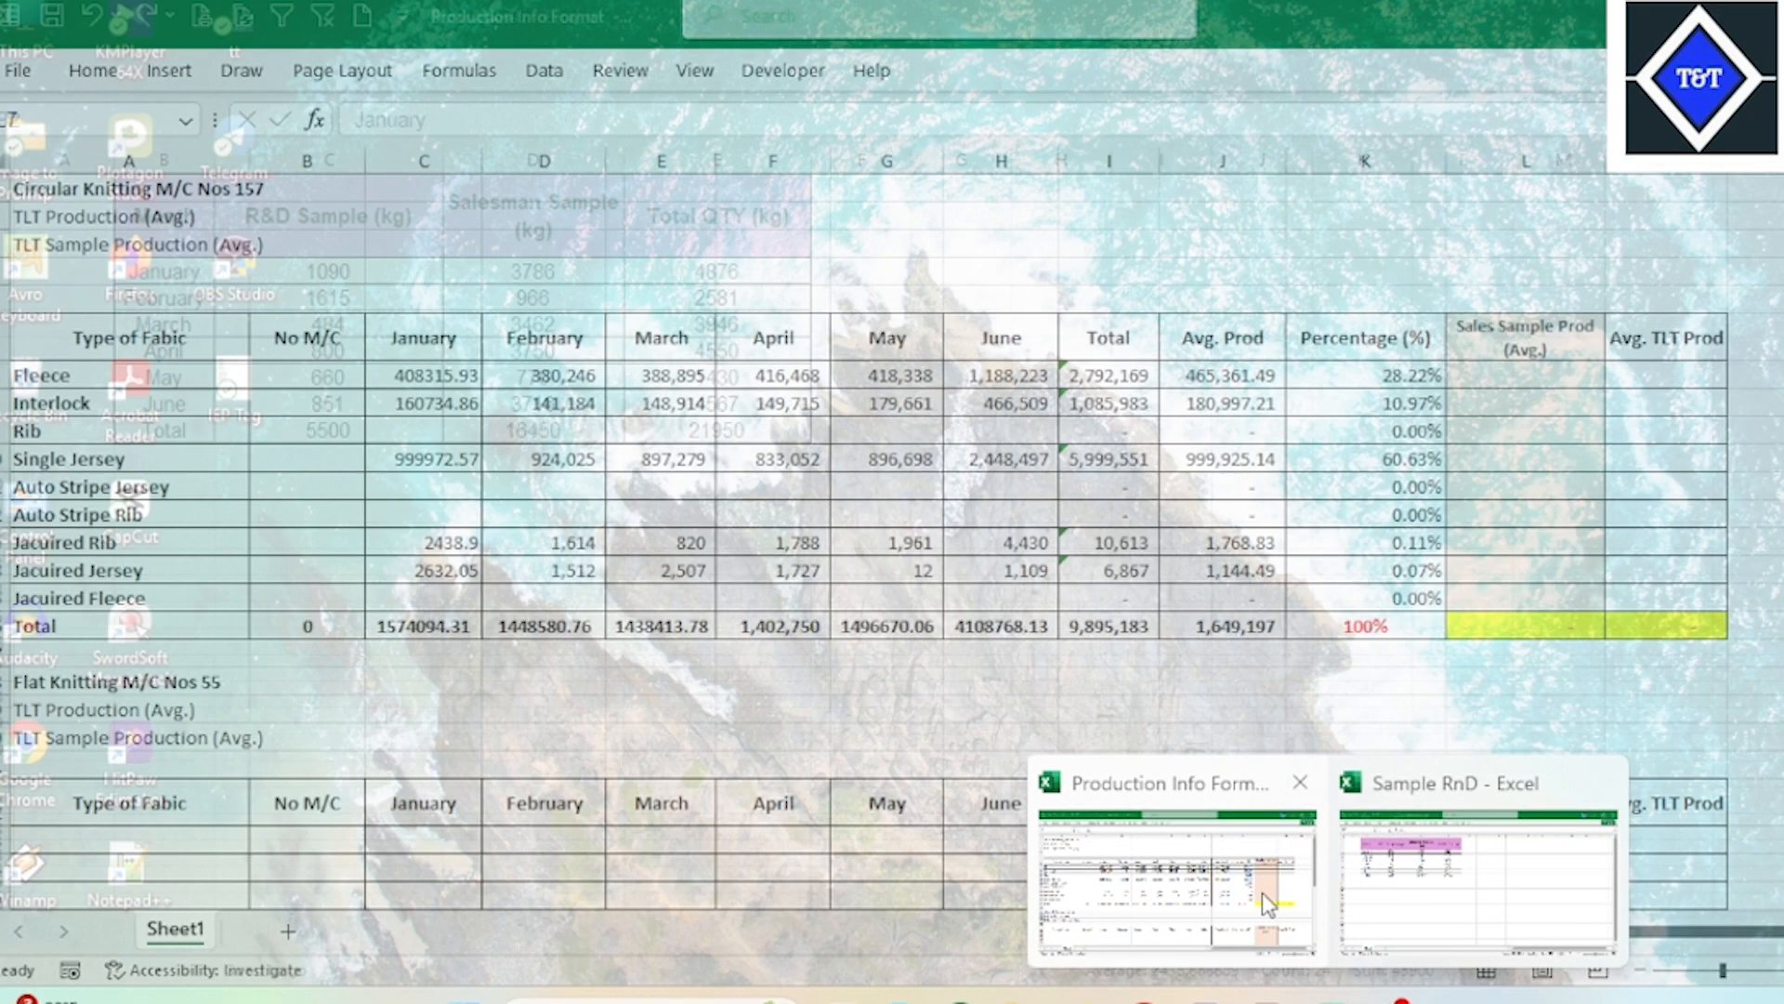
left_click(1261, 894)
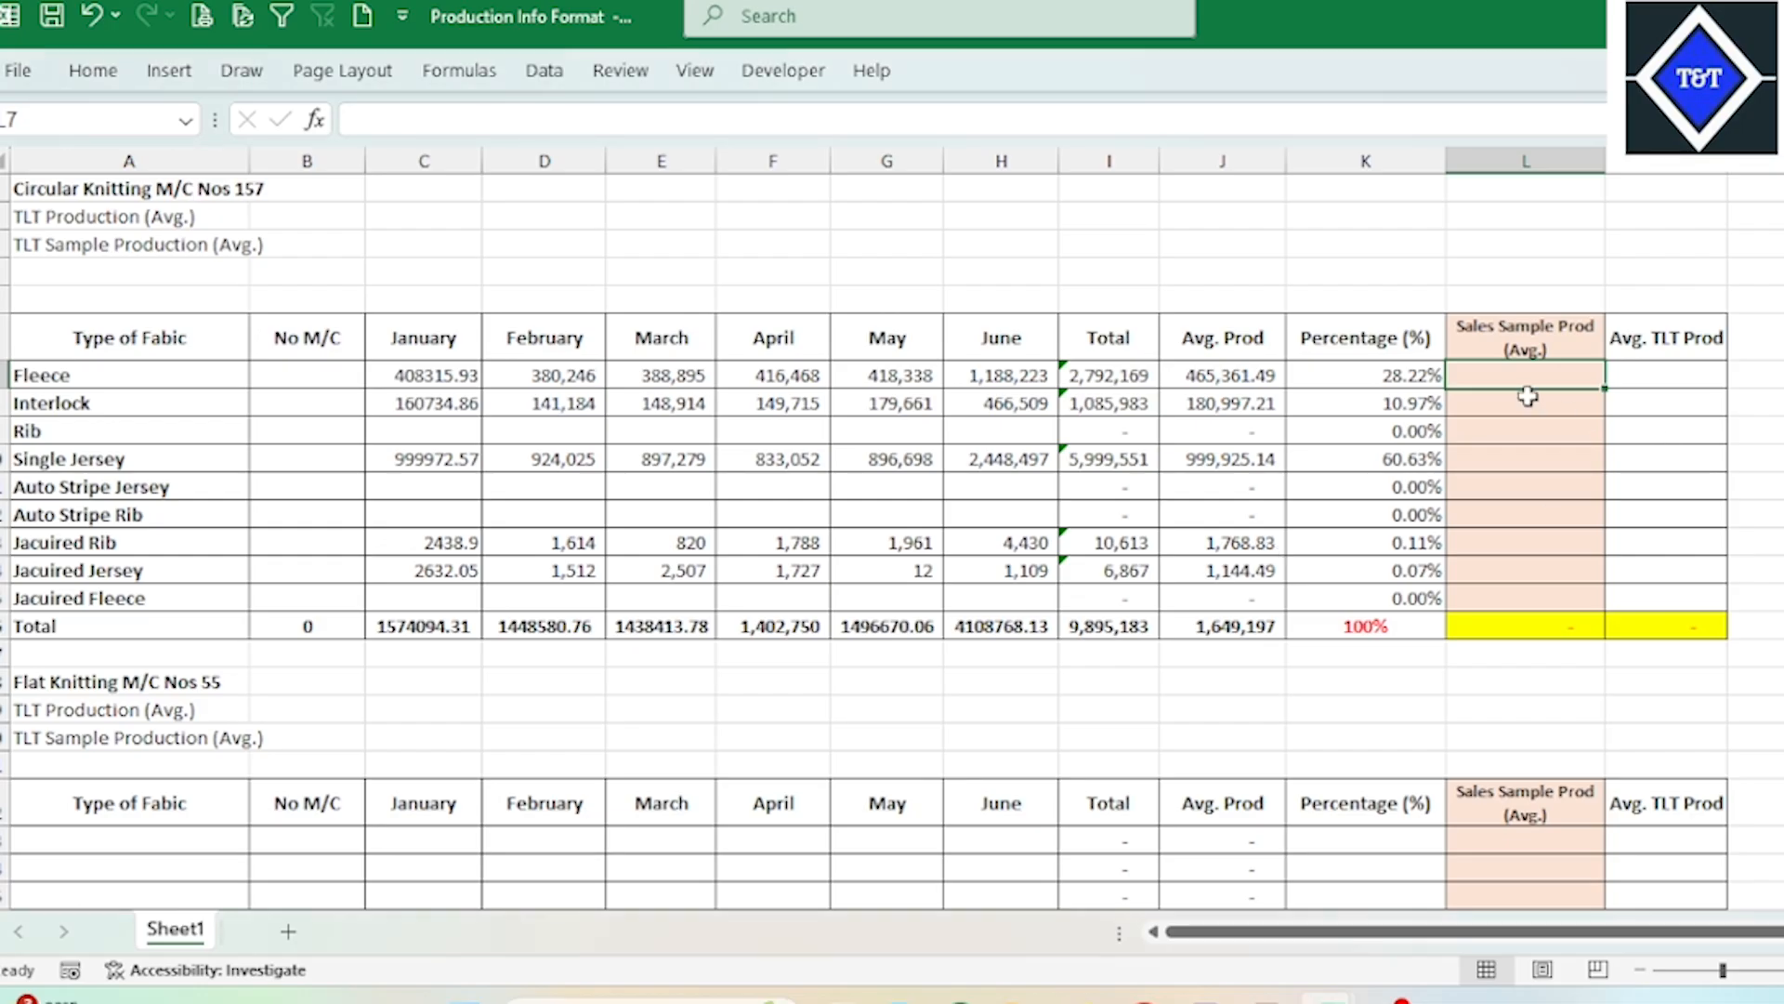
left_click_drag(253, 384, 230, 593)
Step: Switch to the Sample RnD workbook and examine the months, their sample quantities, and the R&D Sample and Salesman Sample columns
mouse_move(1325, 988)
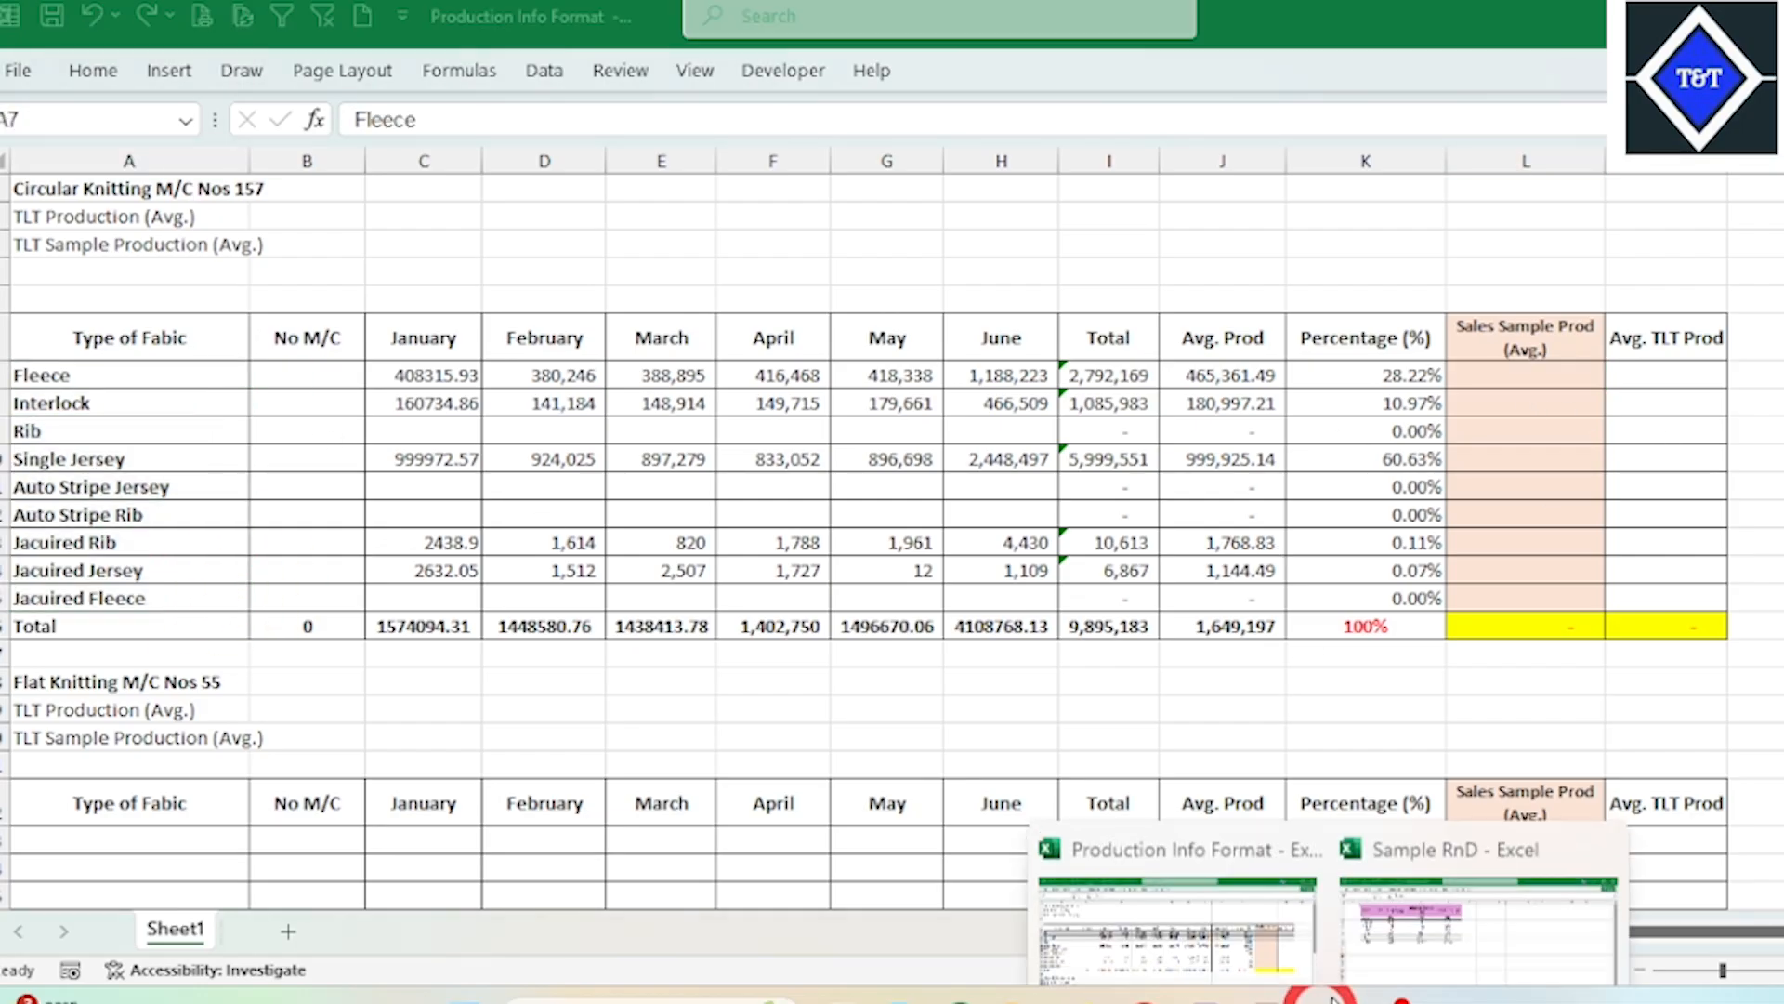
left_click(1394, 908)
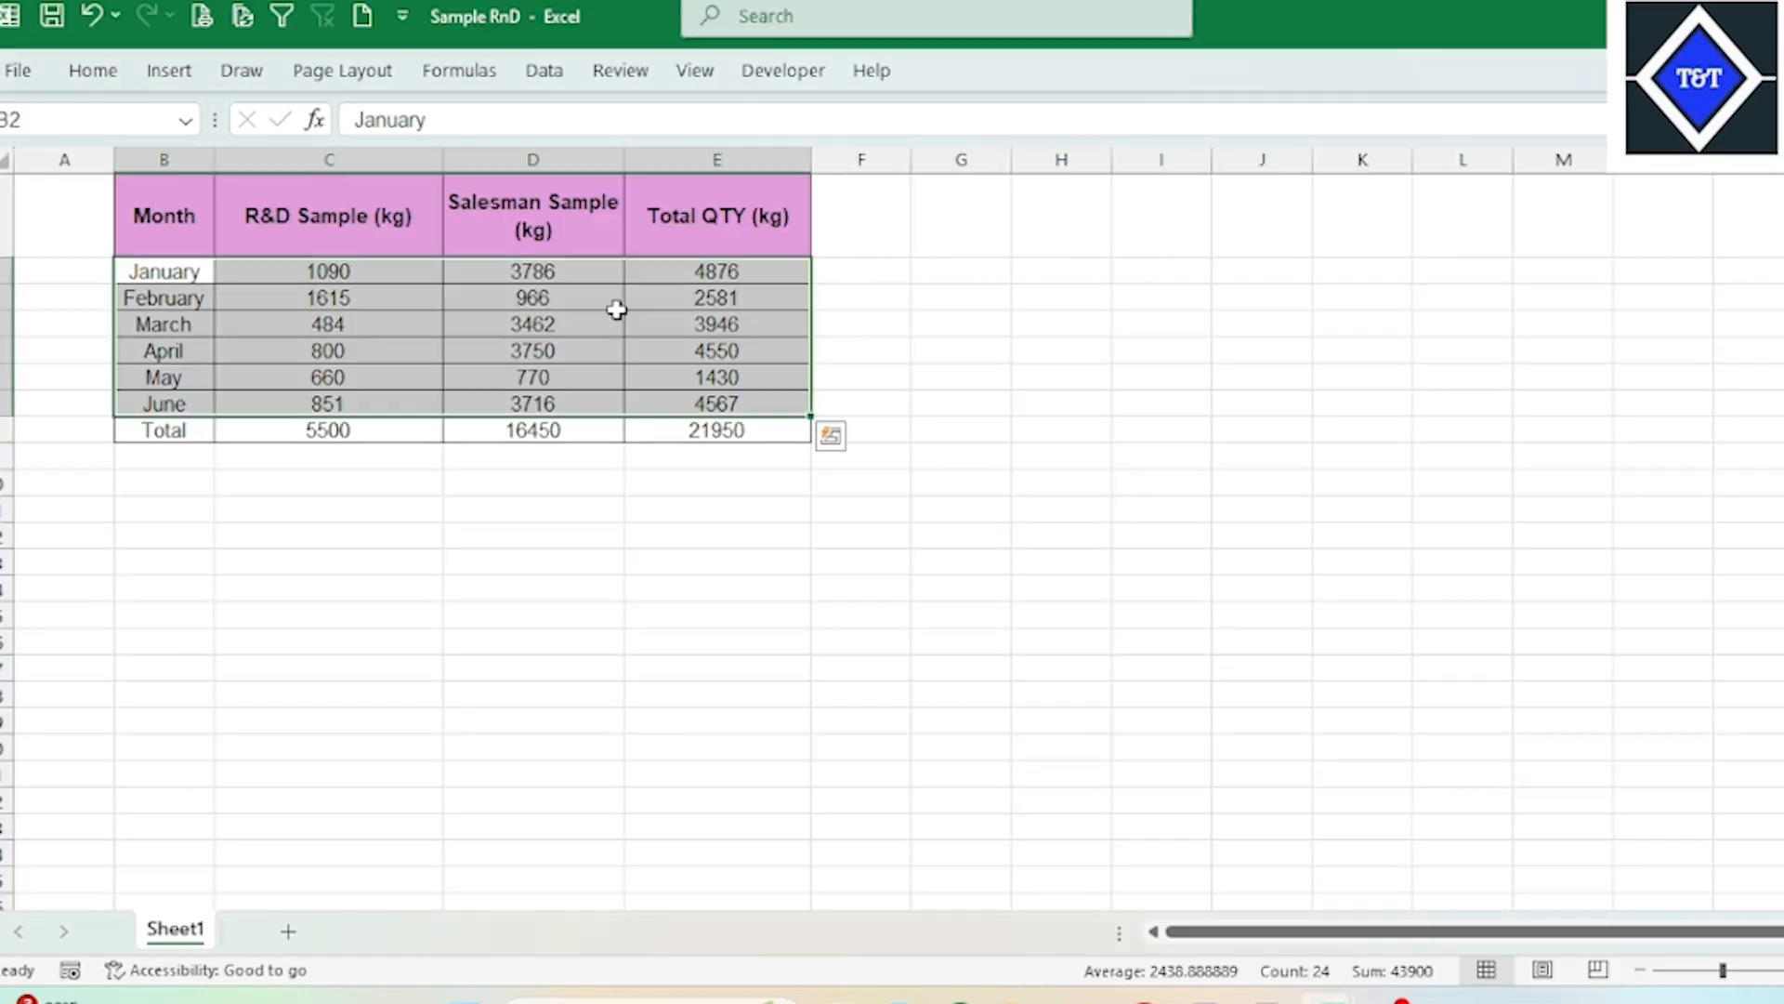
left_click(500, 317)
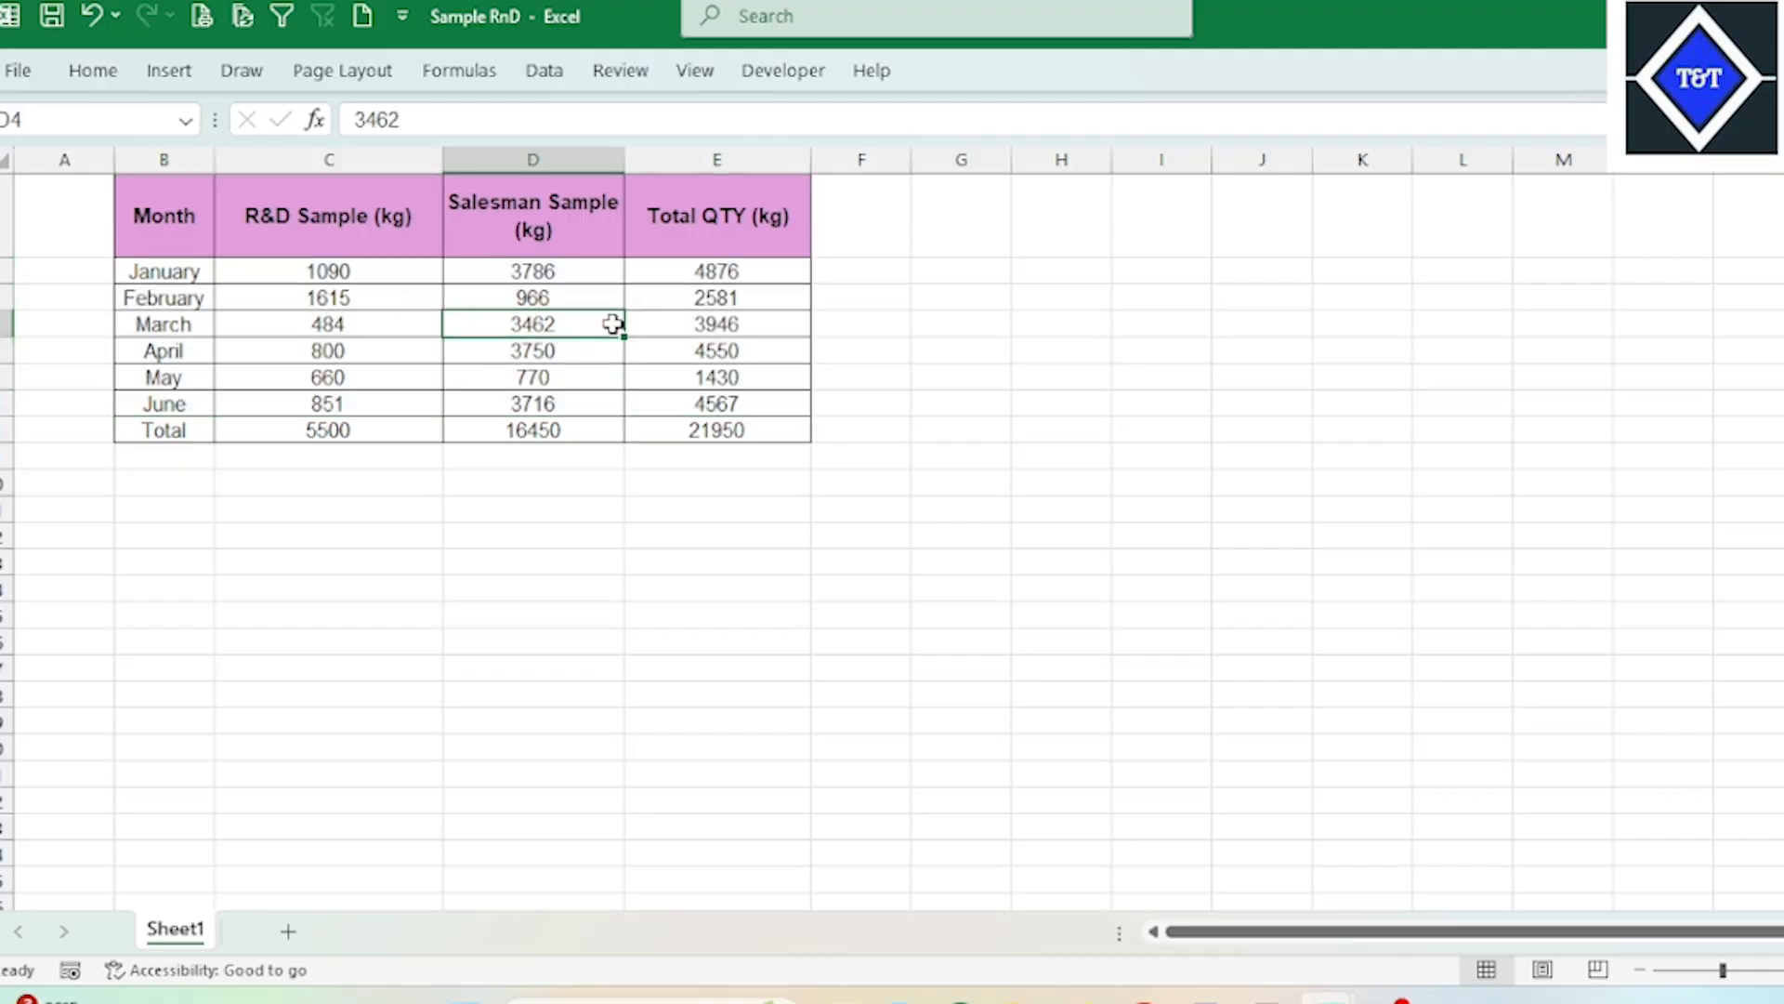
left_click_drag(191, 271, 186, 401)
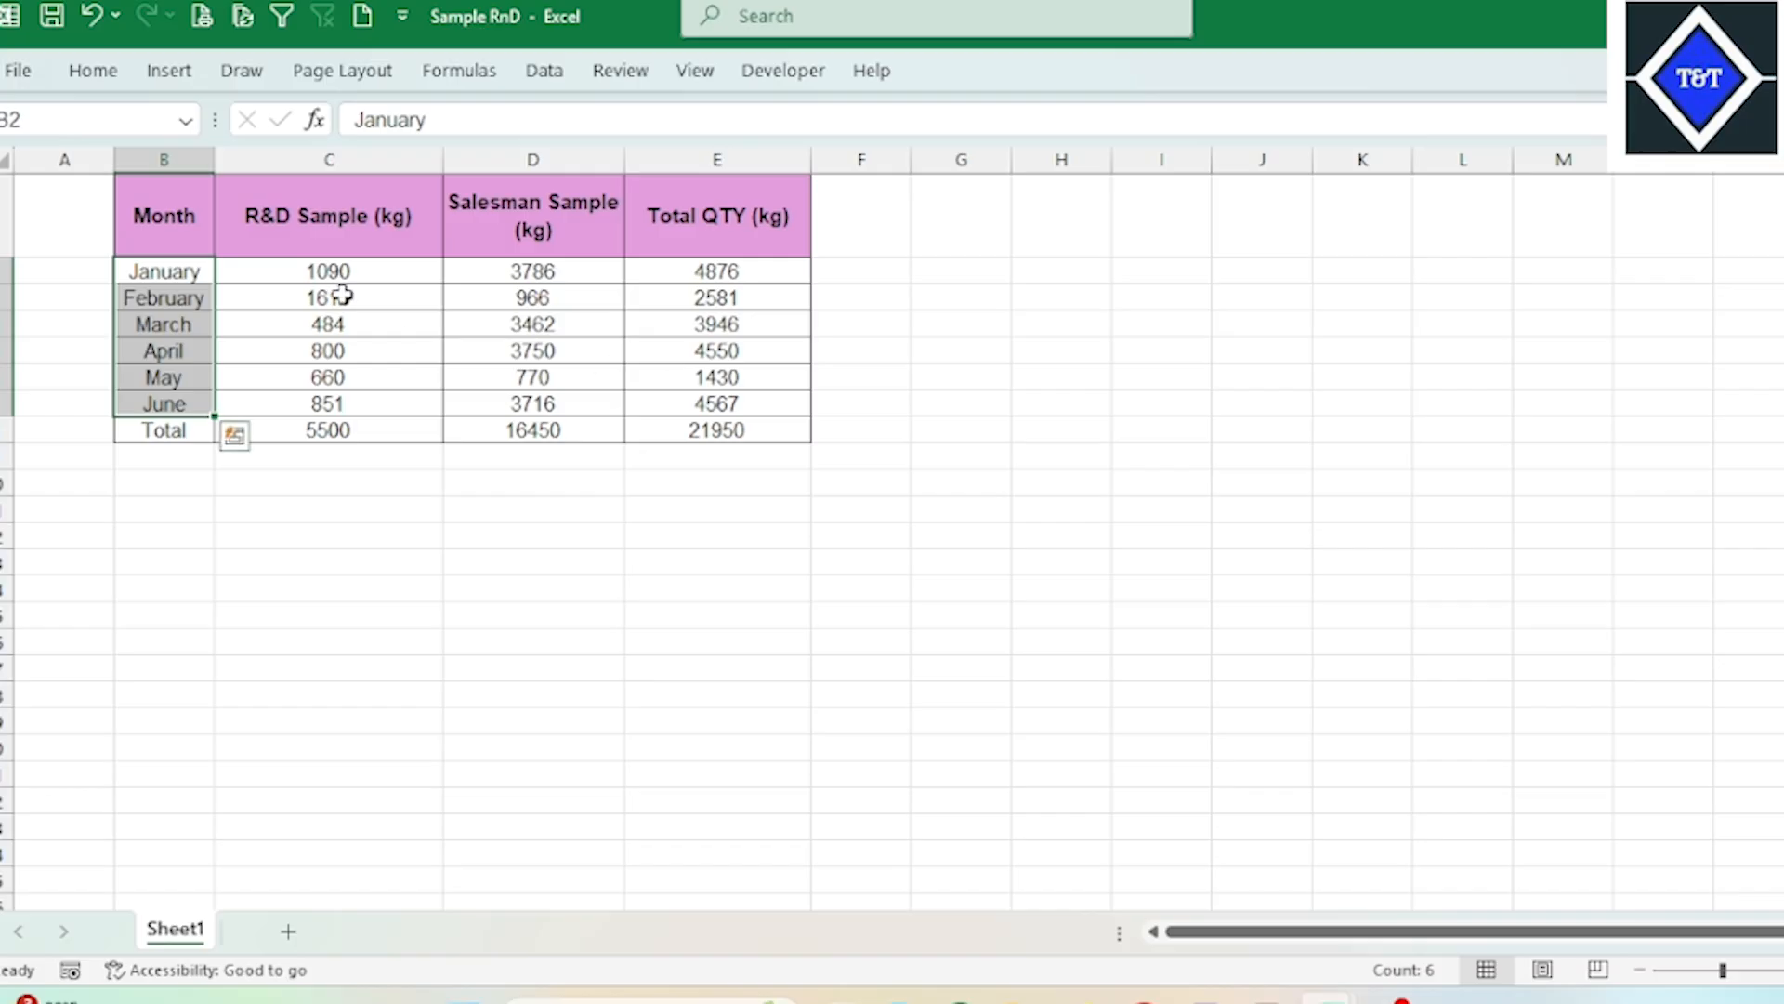
left_click_drag(346, 272, 748, 399)
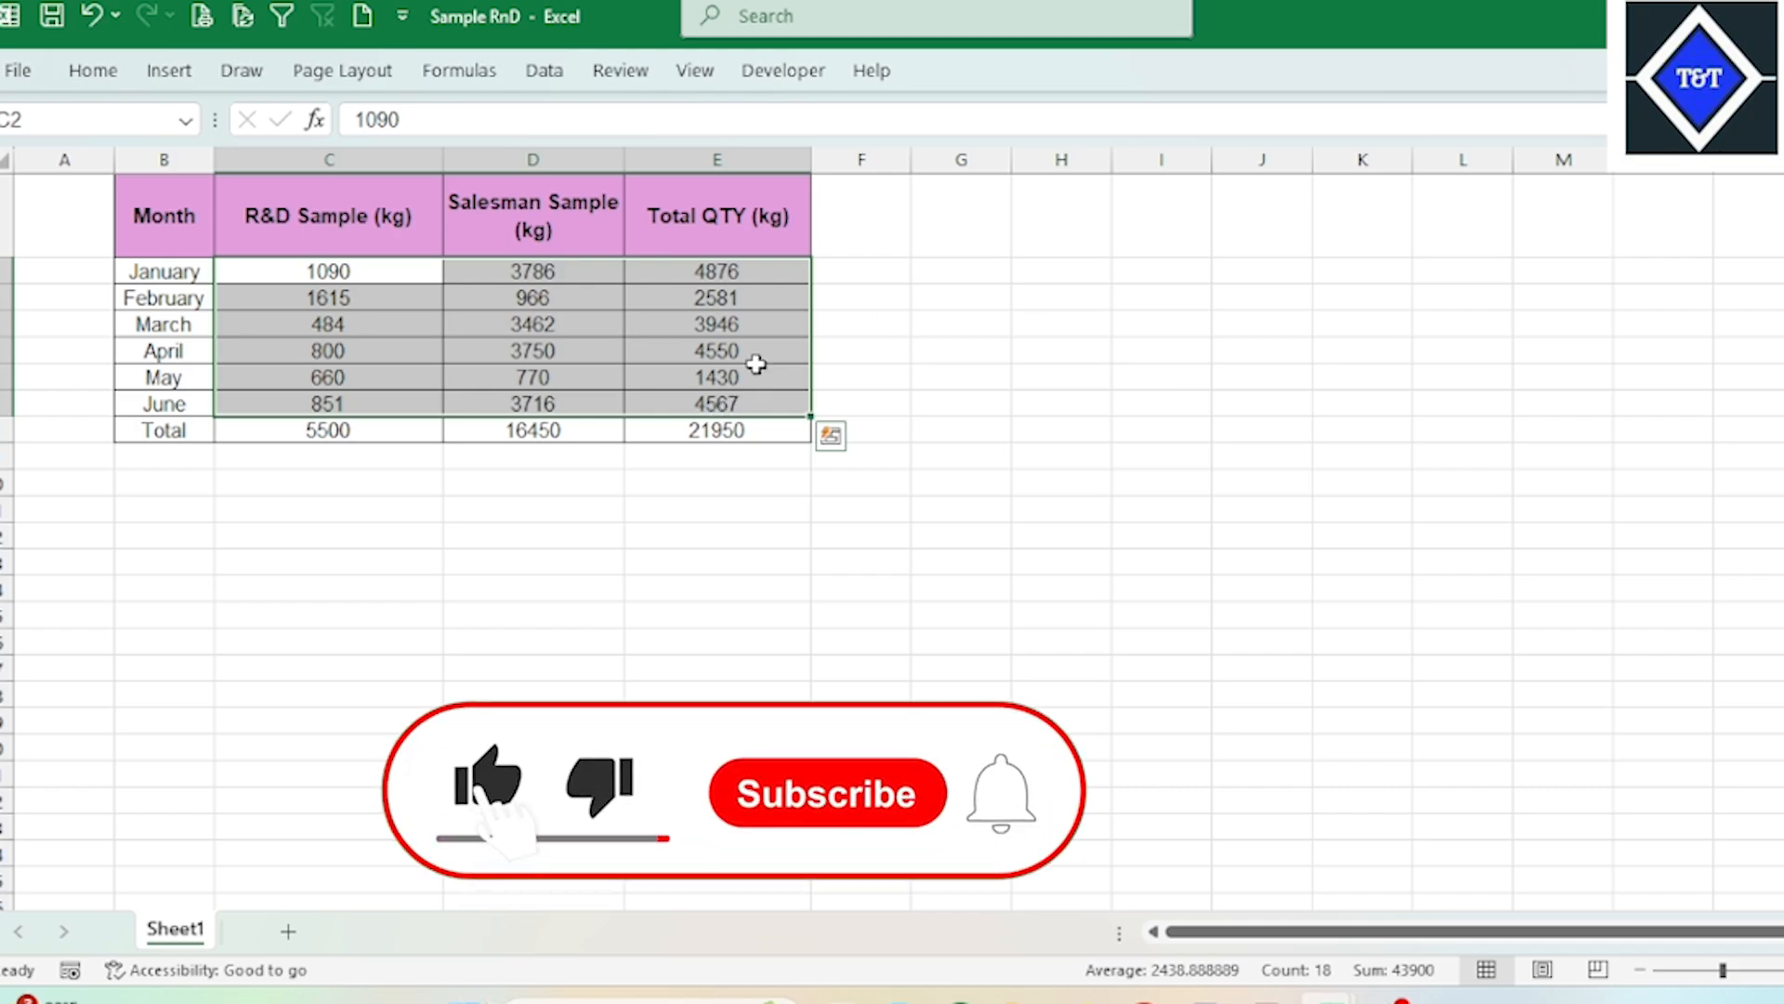
left_click_drag(740, 271, 736, 405)
left_click(394, 230)
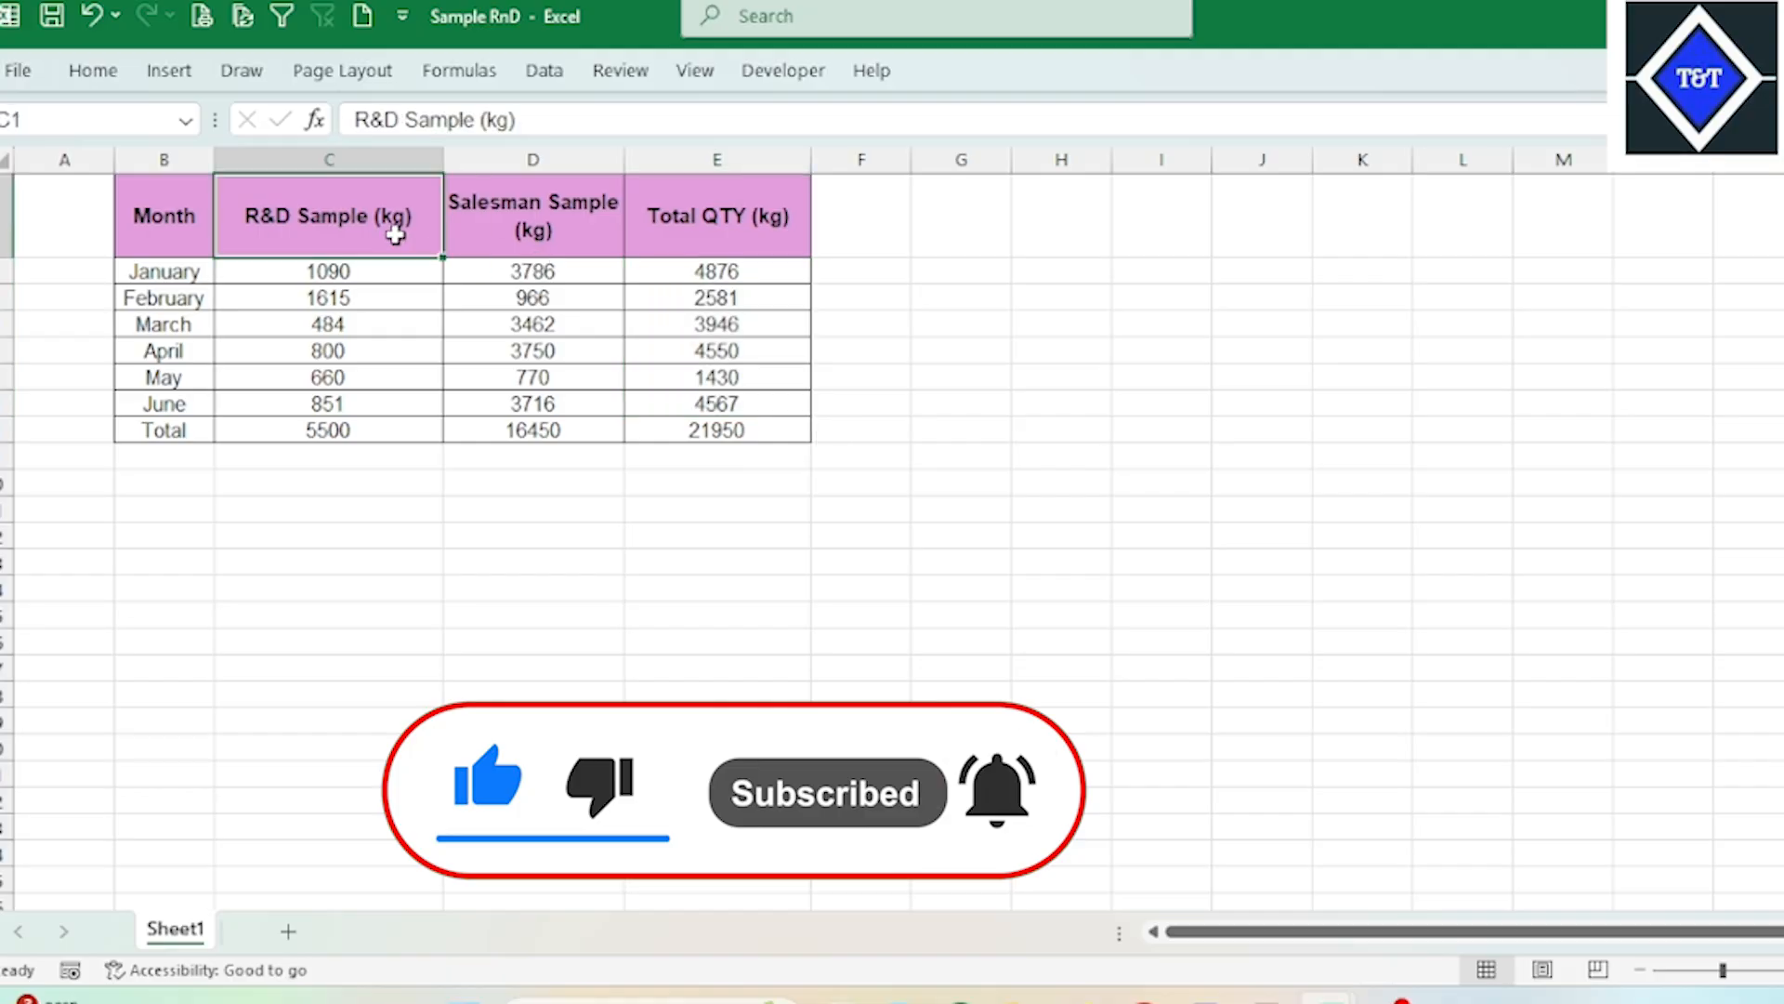
left_click(516, 232)
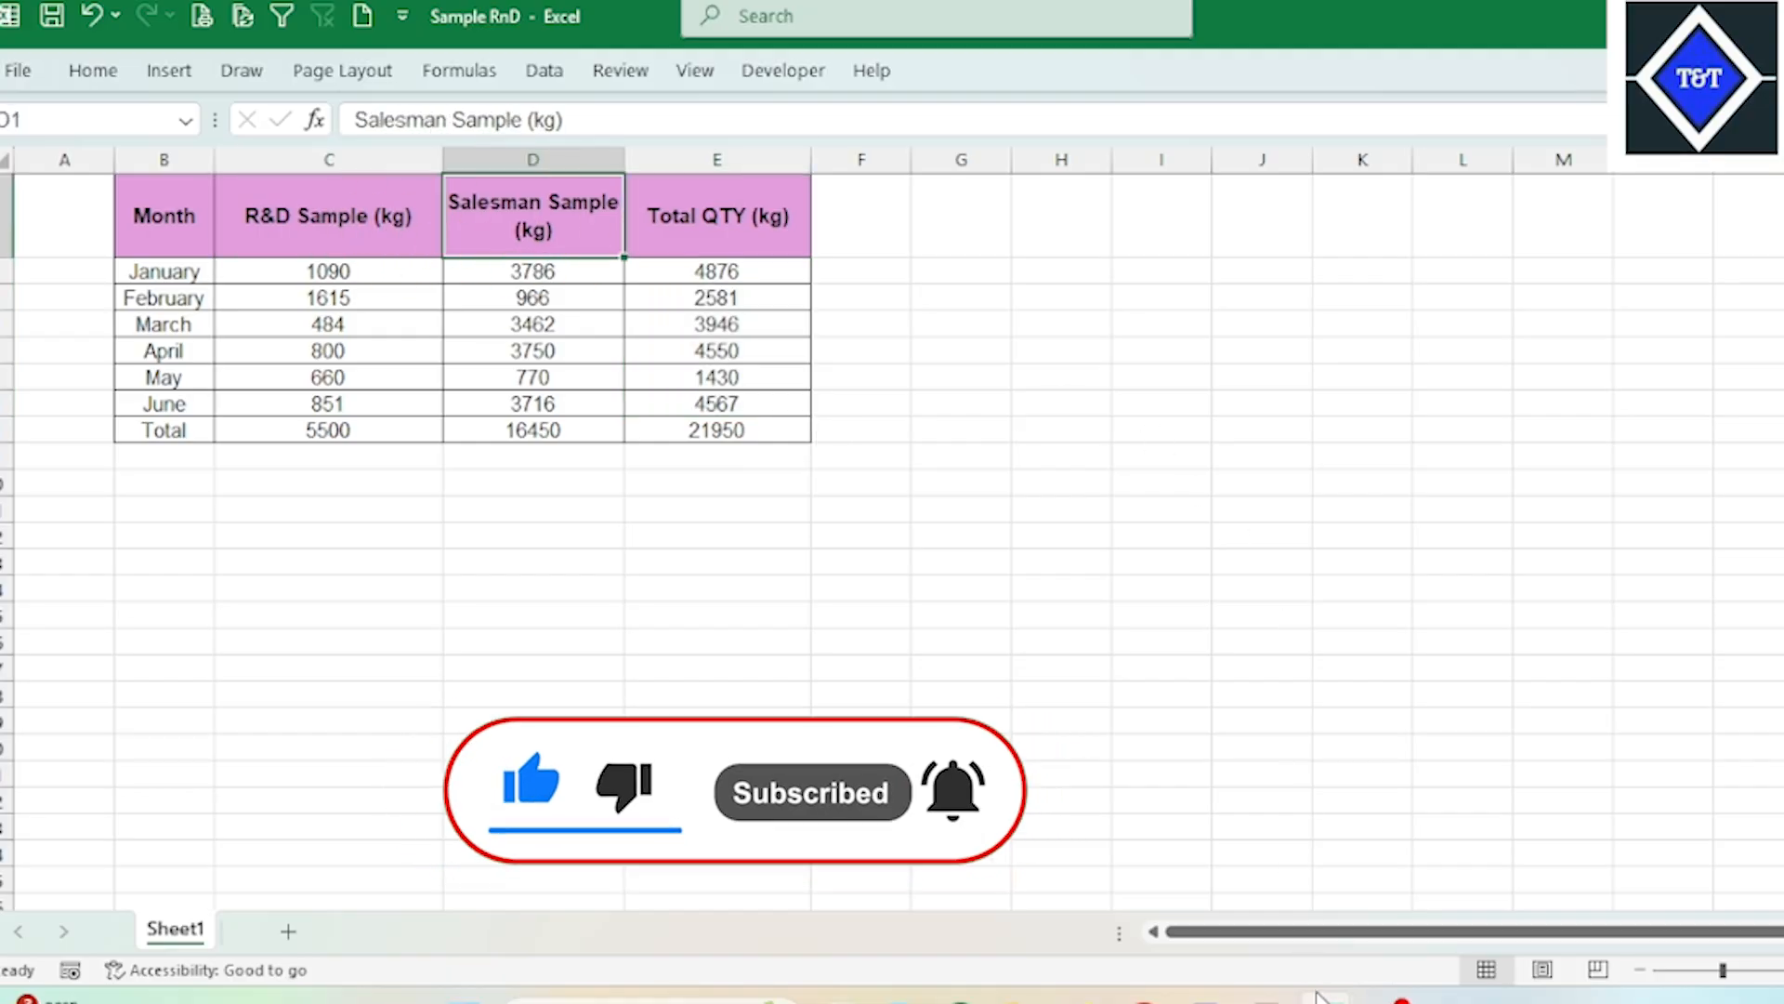
Step: Switch to Production Info Format and review the Bulk Yarn Issue to Knitting, Total Sample, Sales Sample and R & D Sample sections
mouse_move(1328, 995)
left_click(1234, 893)
scroll(1234, 894, "down", 10)
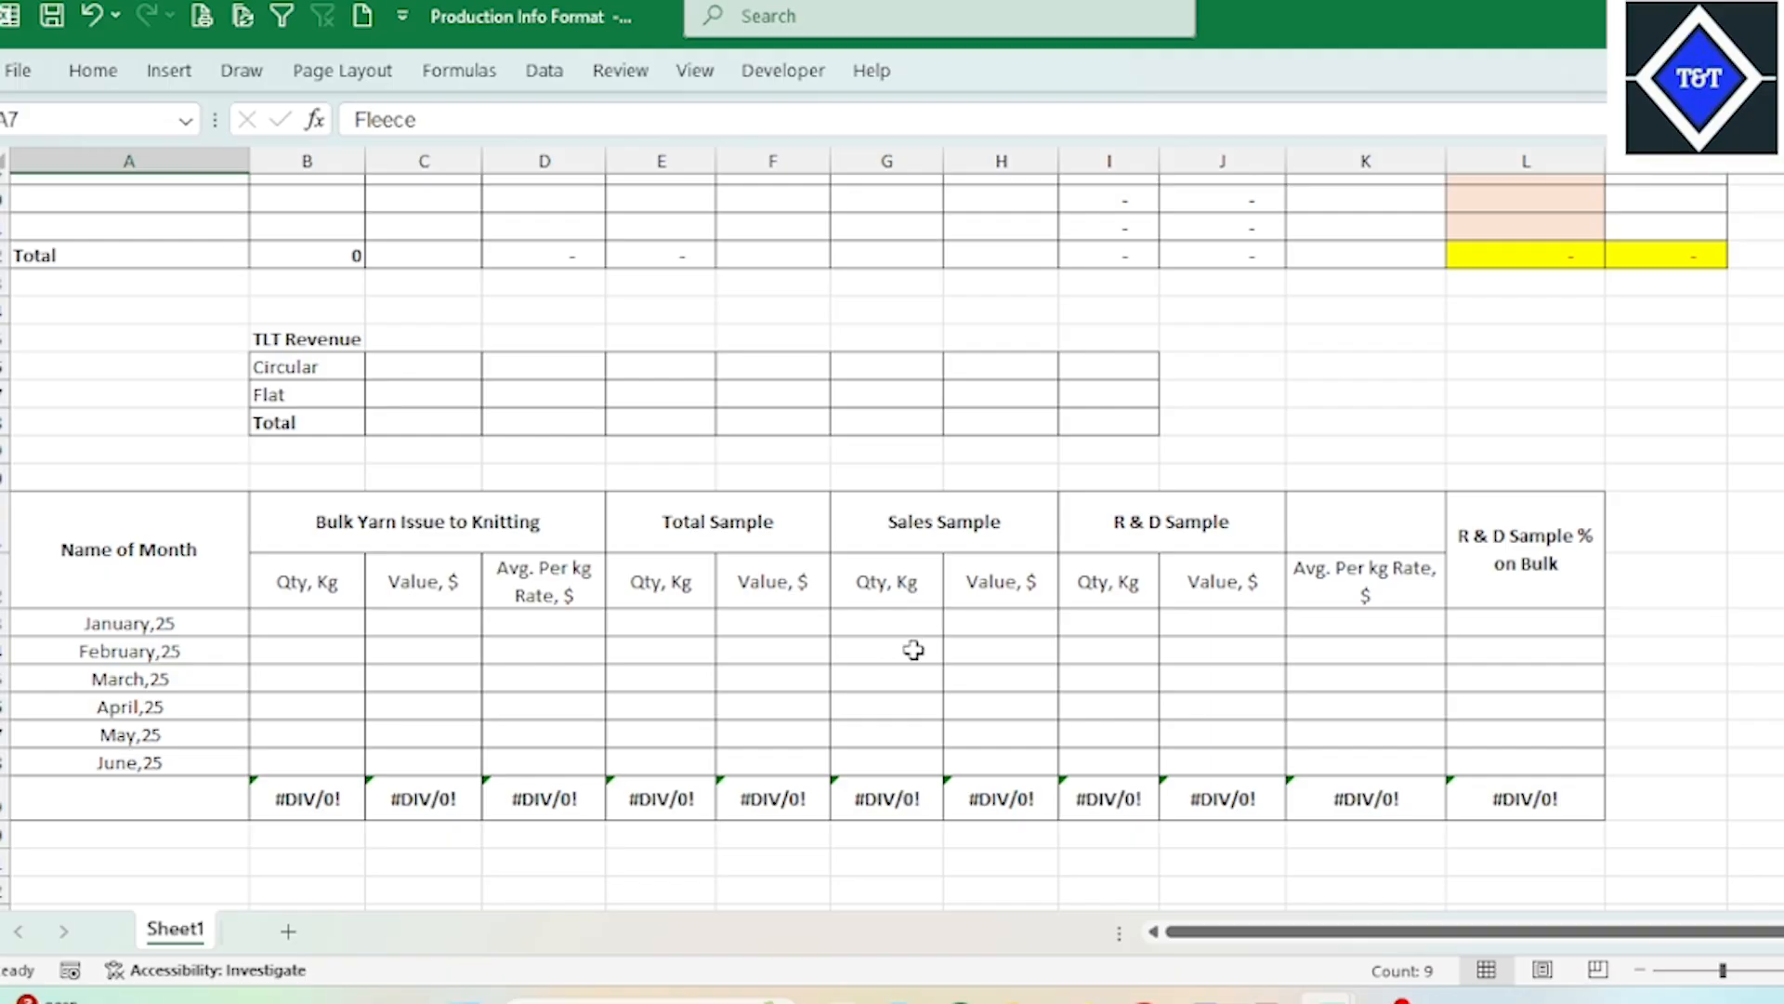
left_click_drag(741, 539, 745, 627)
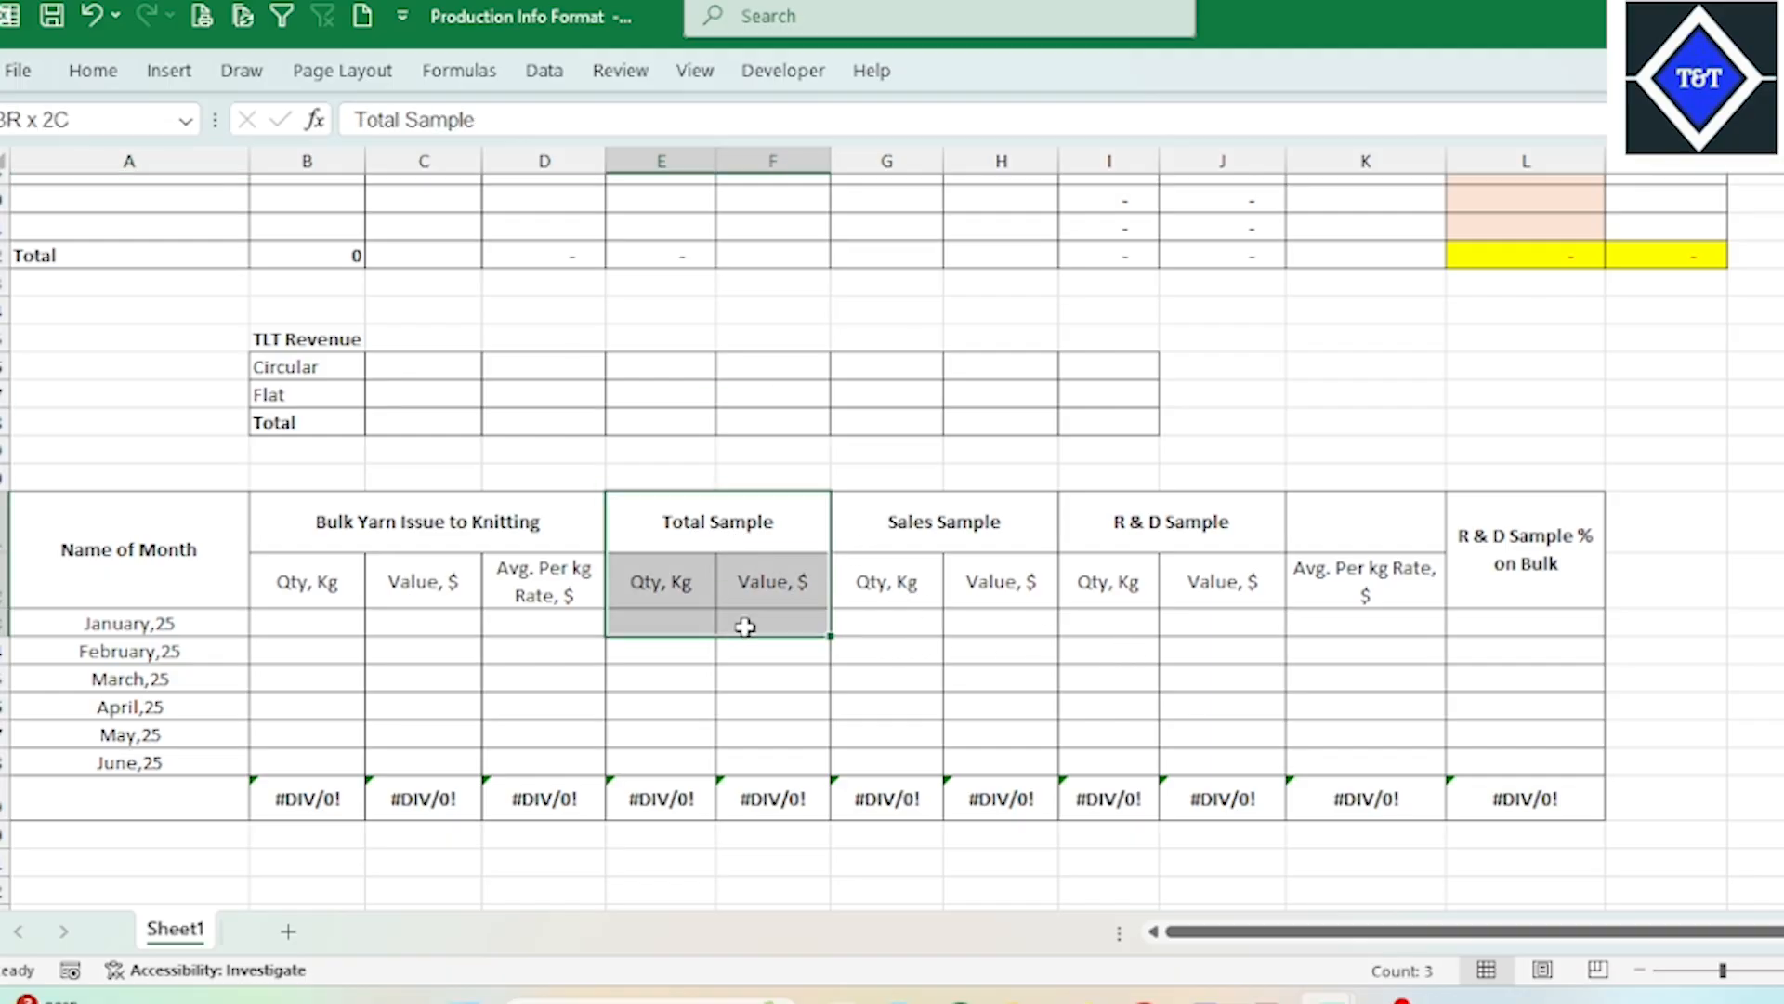
left_click_drag(522, 536, 528, 737)
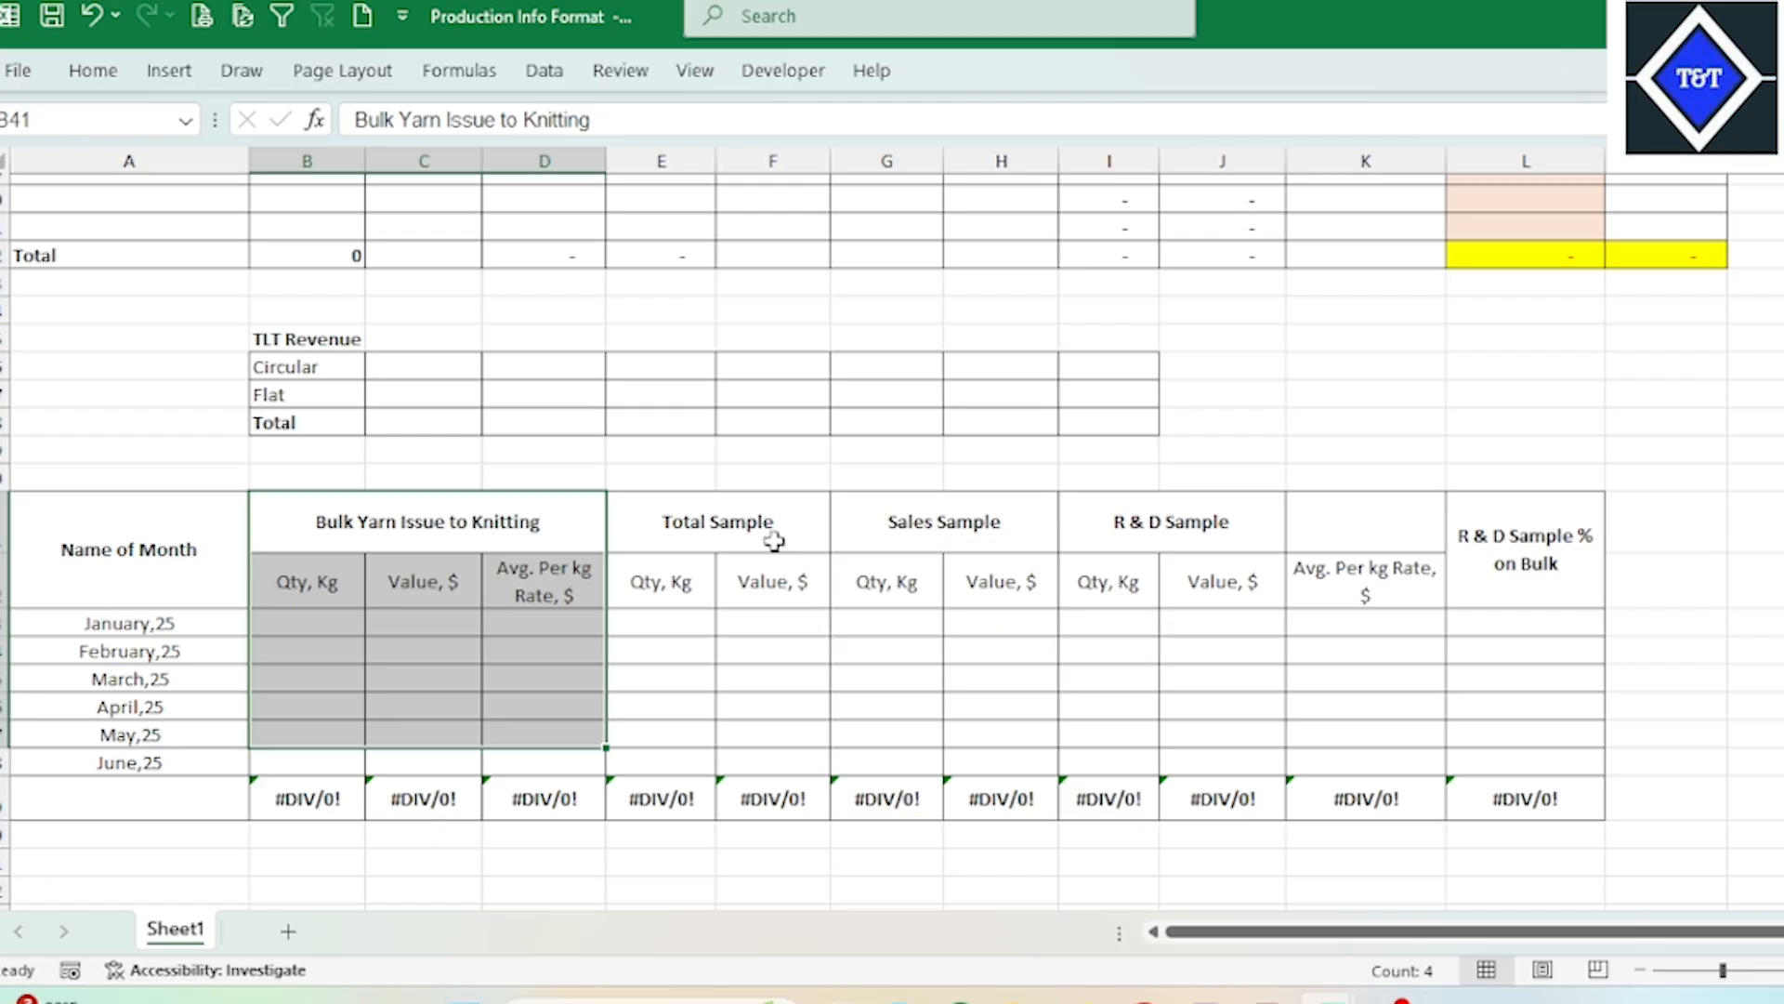
left_click_drag(774, 541, 772, 706)
left_click(985, 533)
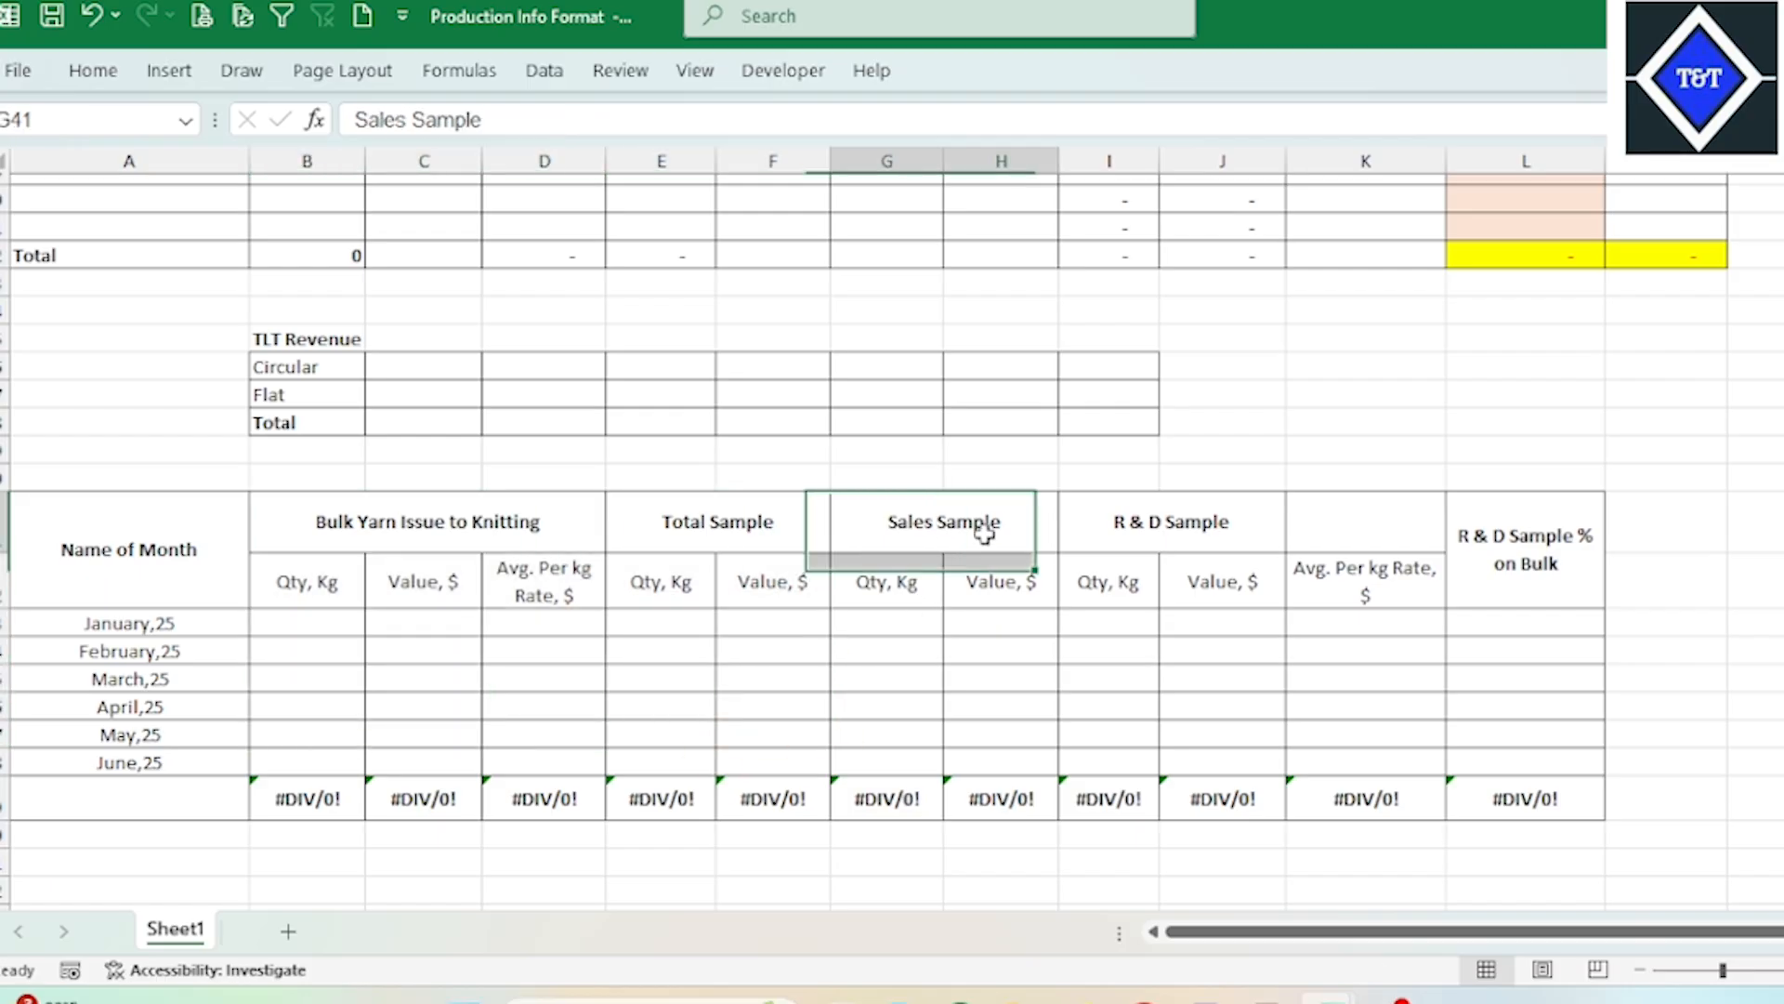
left_click(1154, 527)
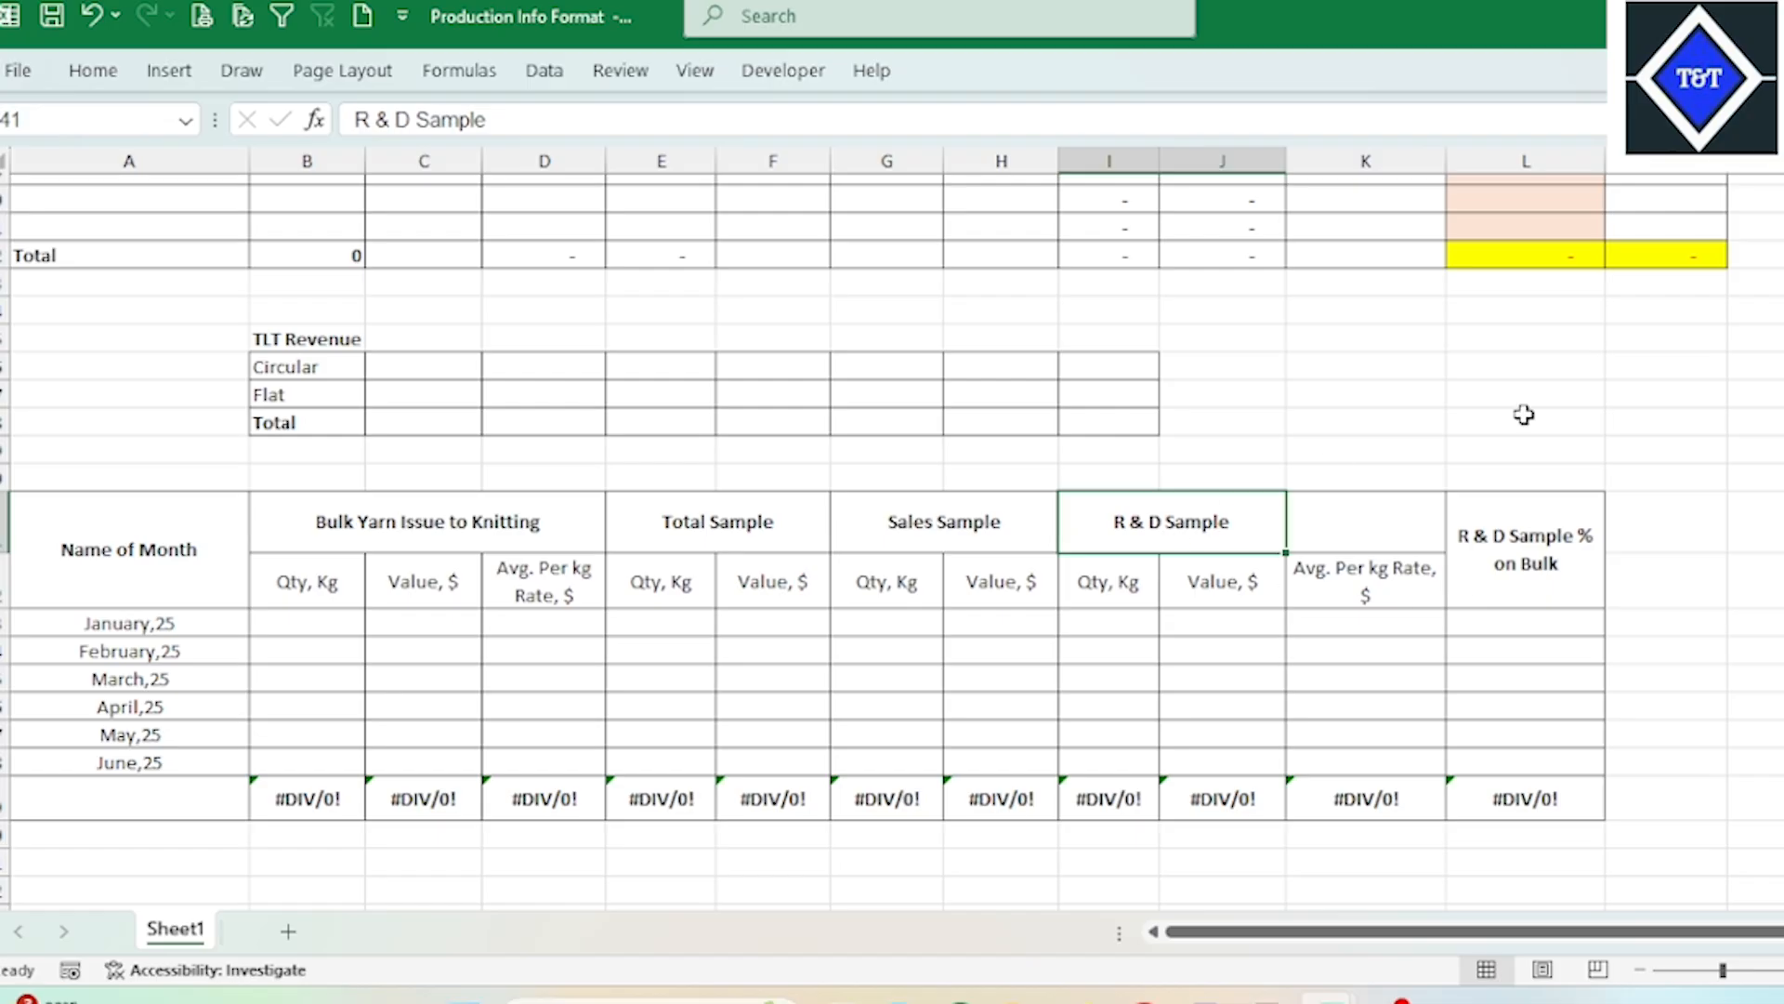
Step: Examine the Circular Knitting table's Sales Sample Prod (Avg.) column against the fabric rows from Fleece to Jacuired Jersey
scroll(1090, 461, "up", 4)
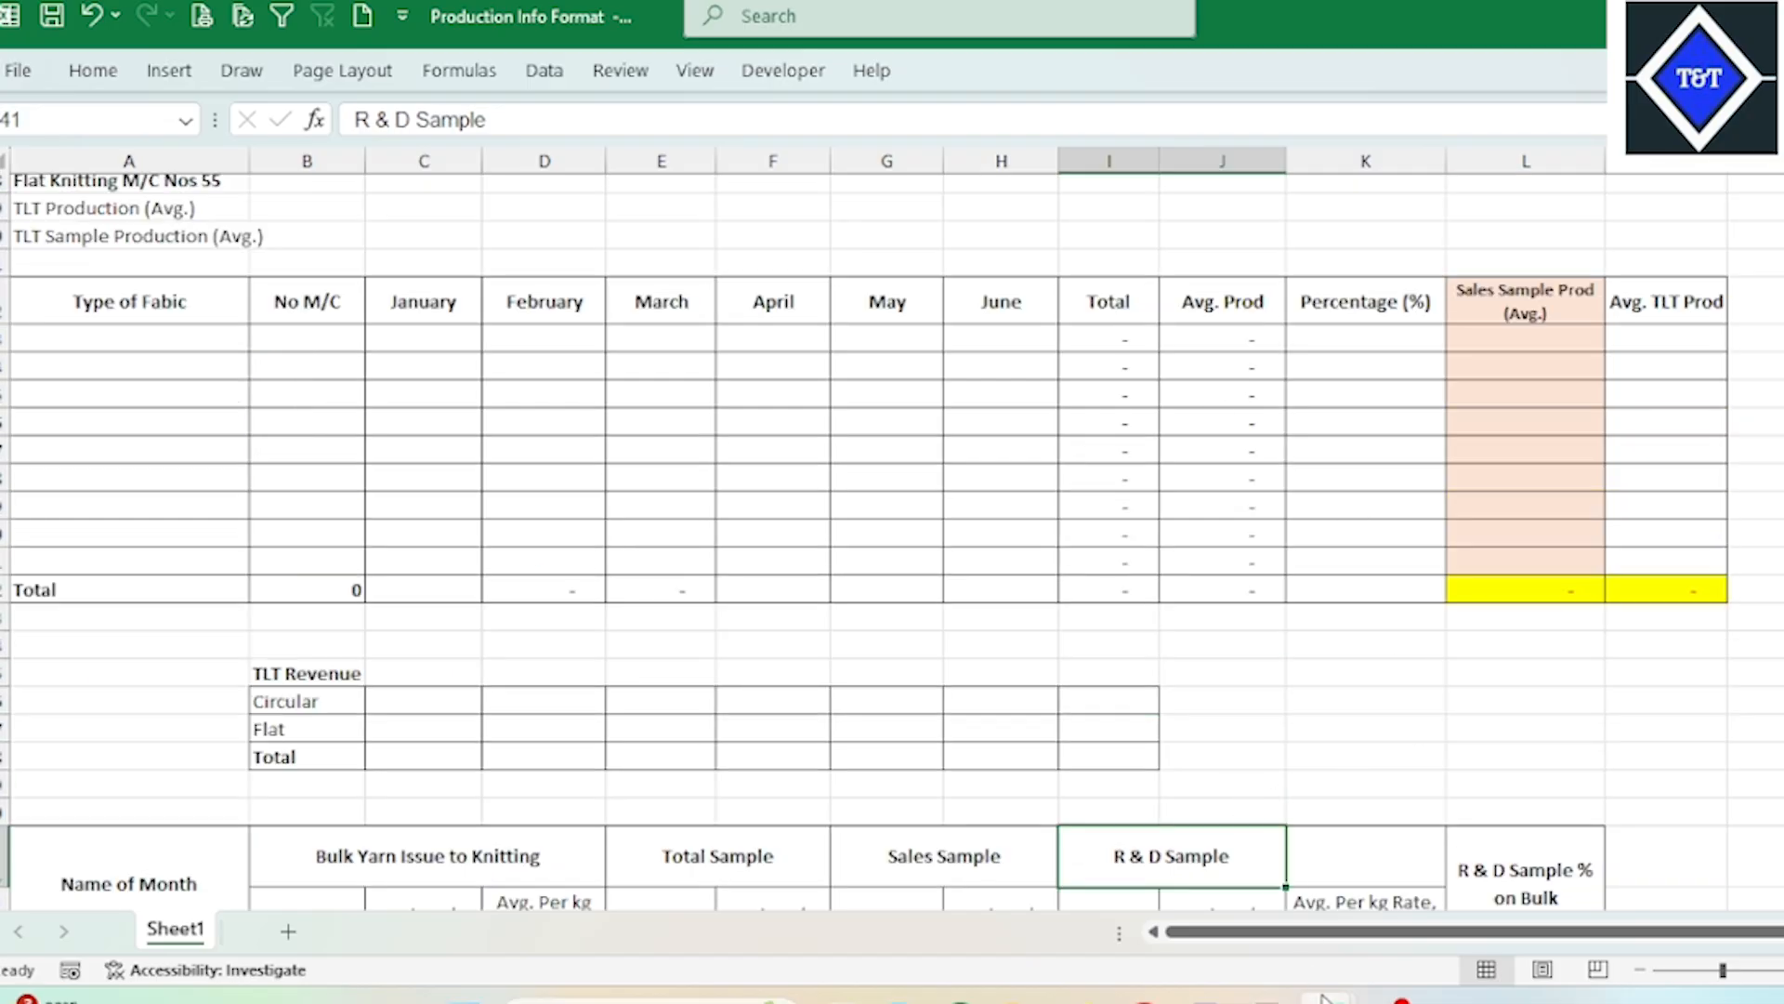
scroll(1541, 462, "up", 6)
left_click(1556, 384)
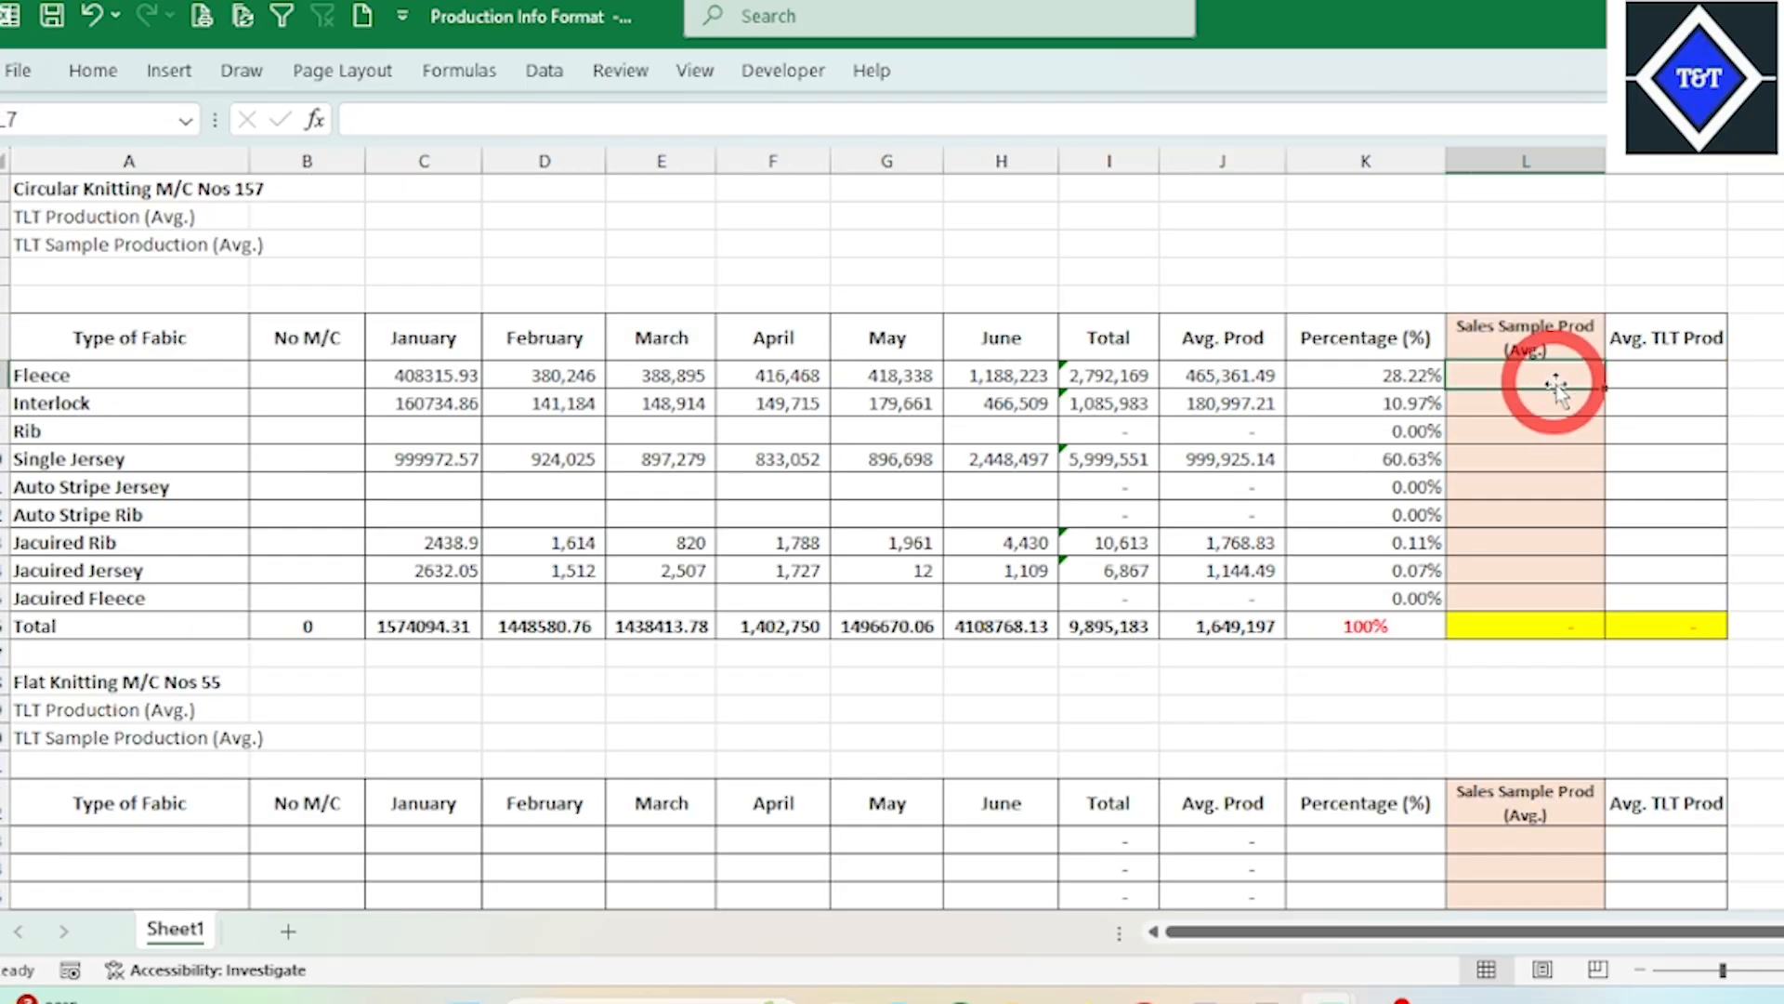
scroll(1520, 494, "down", 1)
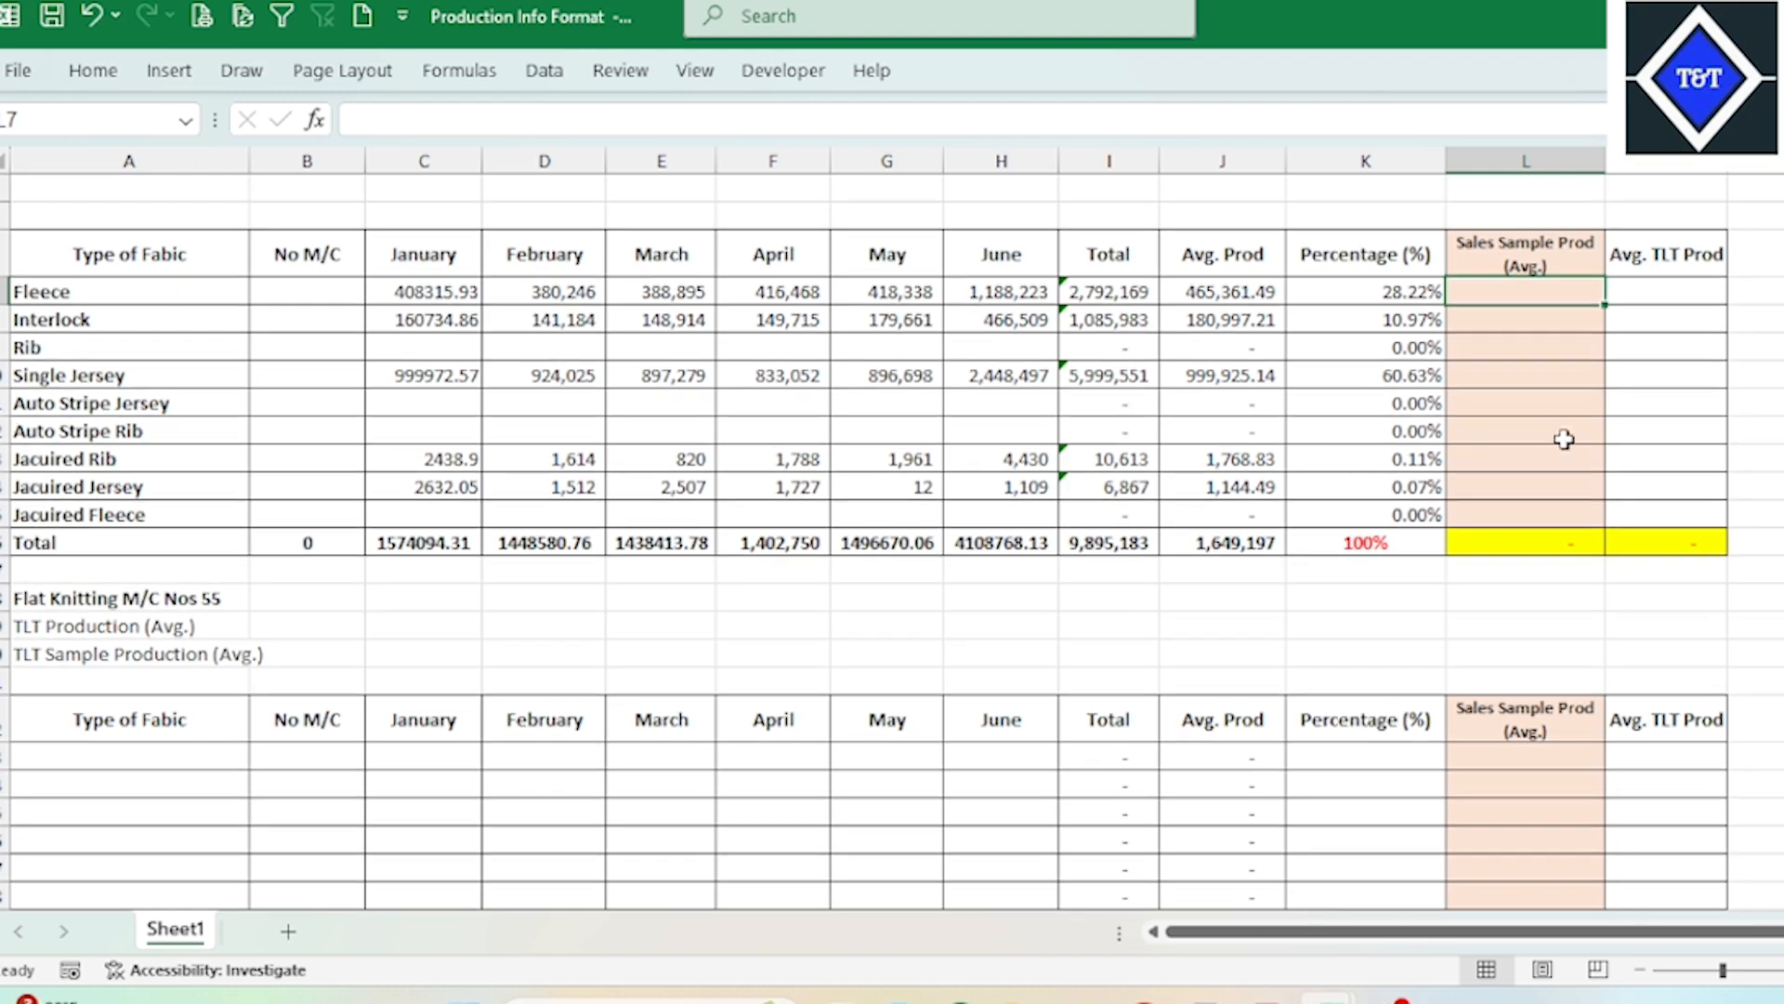
left_click(1533, 481)
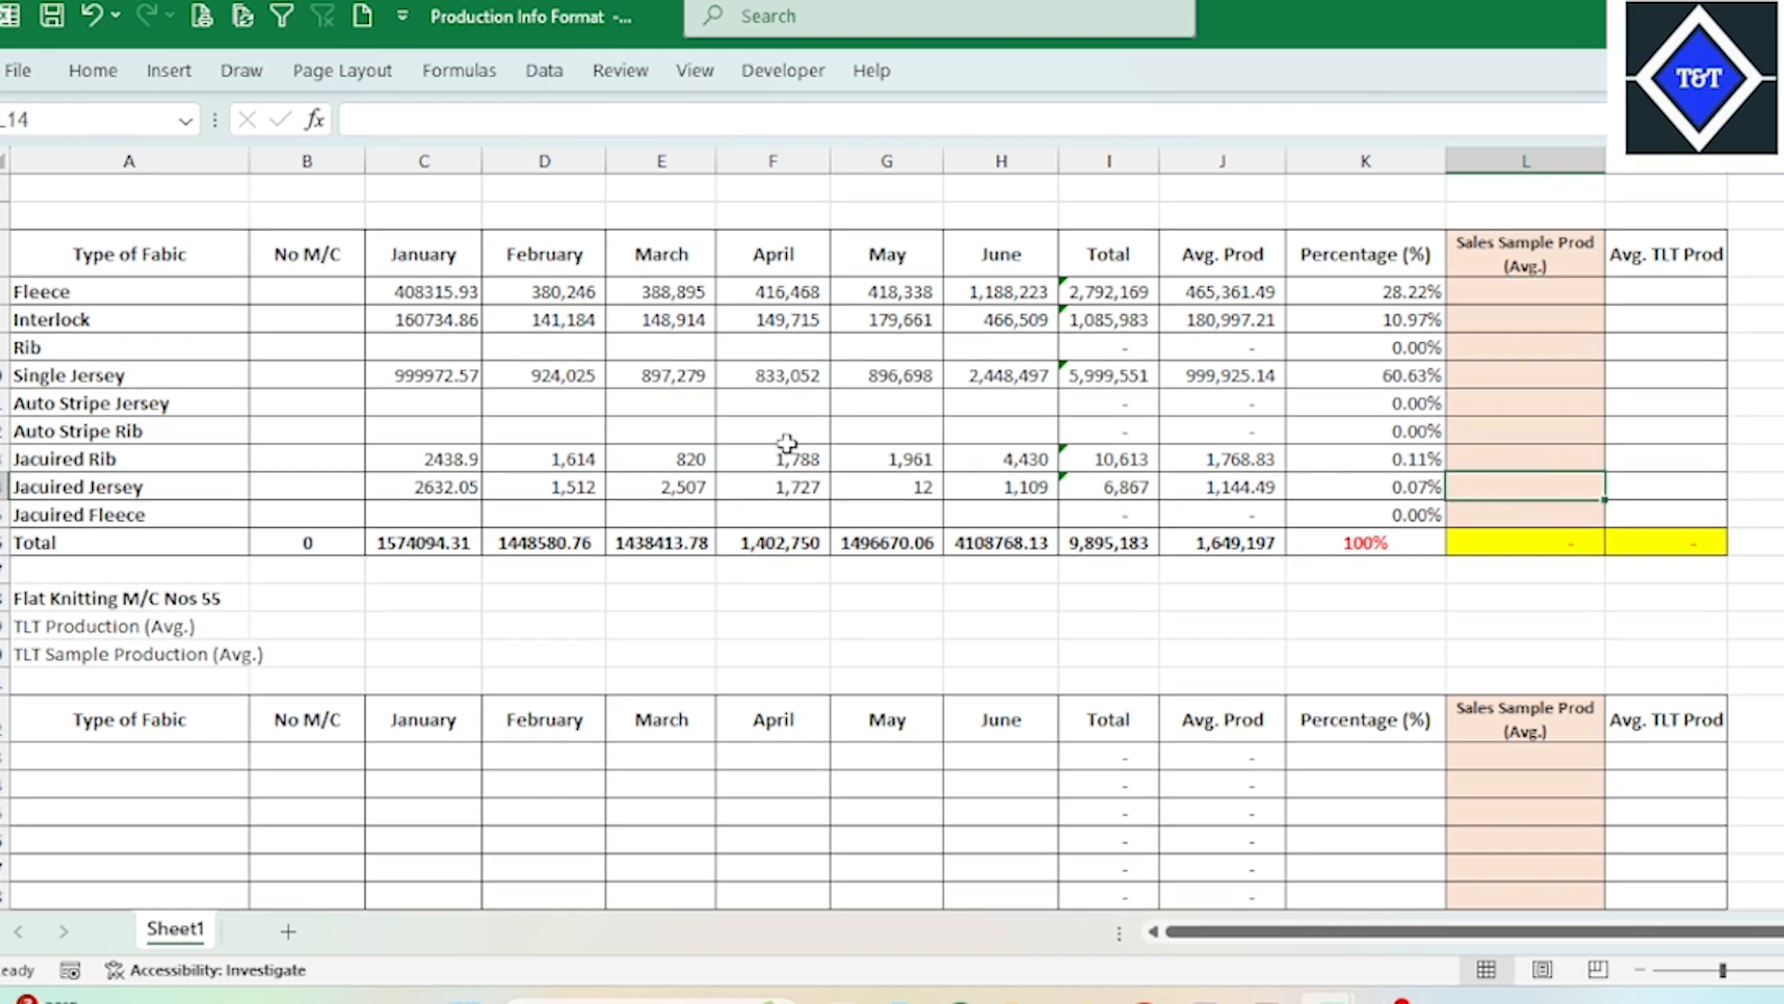
left_click_drag(107, 291, 1481, 498)
Step: Compare the monthly Sales Sample and Bulk Yarn Issue quantity cells with the Circular Knitting totals for Fleece through Single Jersey
scroll(1481, 498, "down", 8)
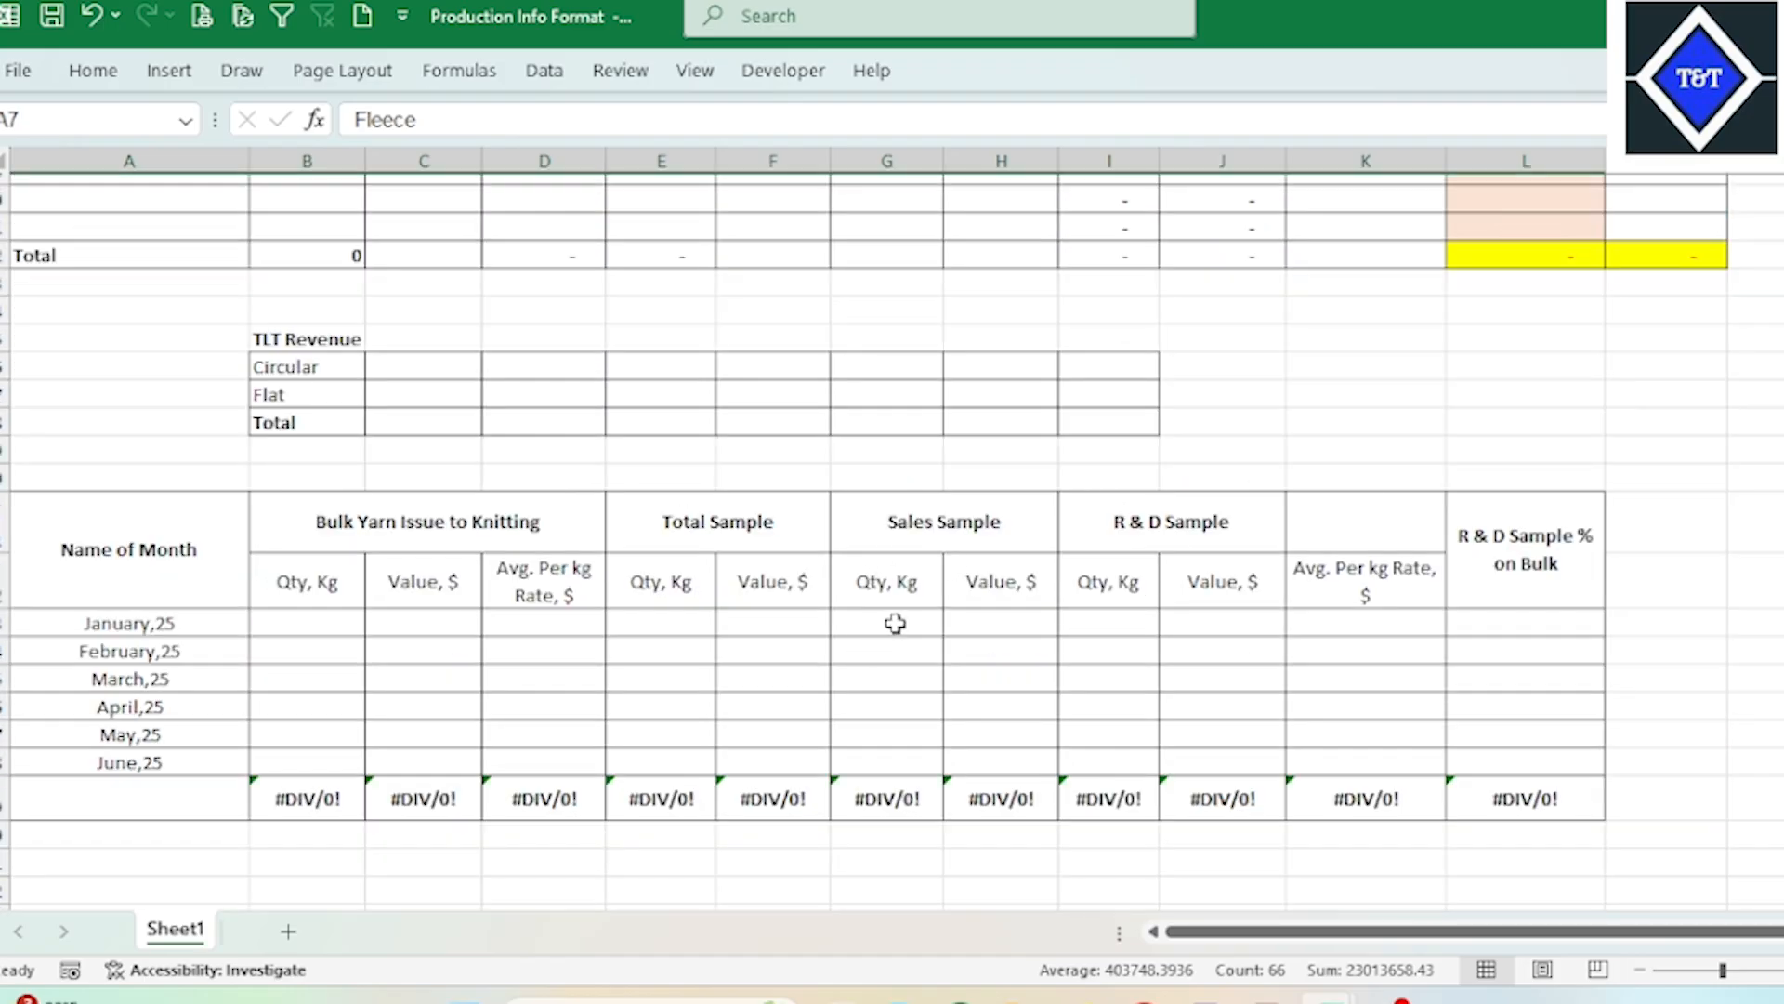
left_click_drag(894, 623, 894, 763)
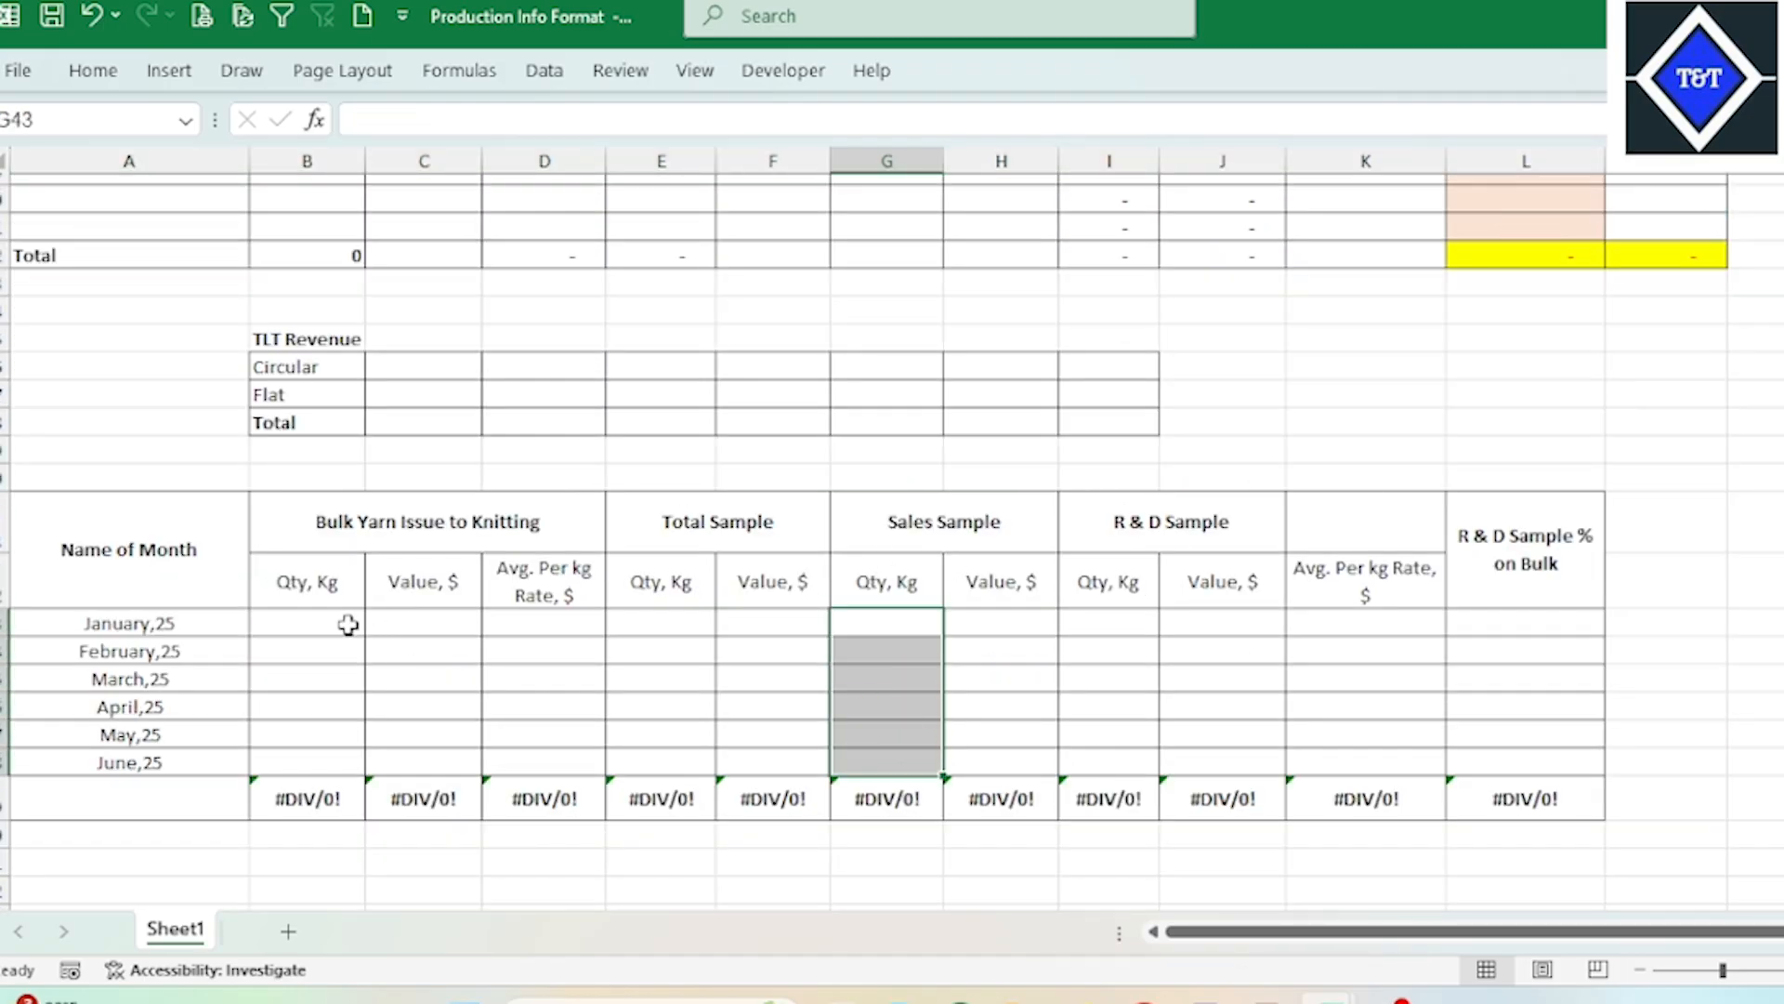
left_click_drag(348, 624, 337, 735)
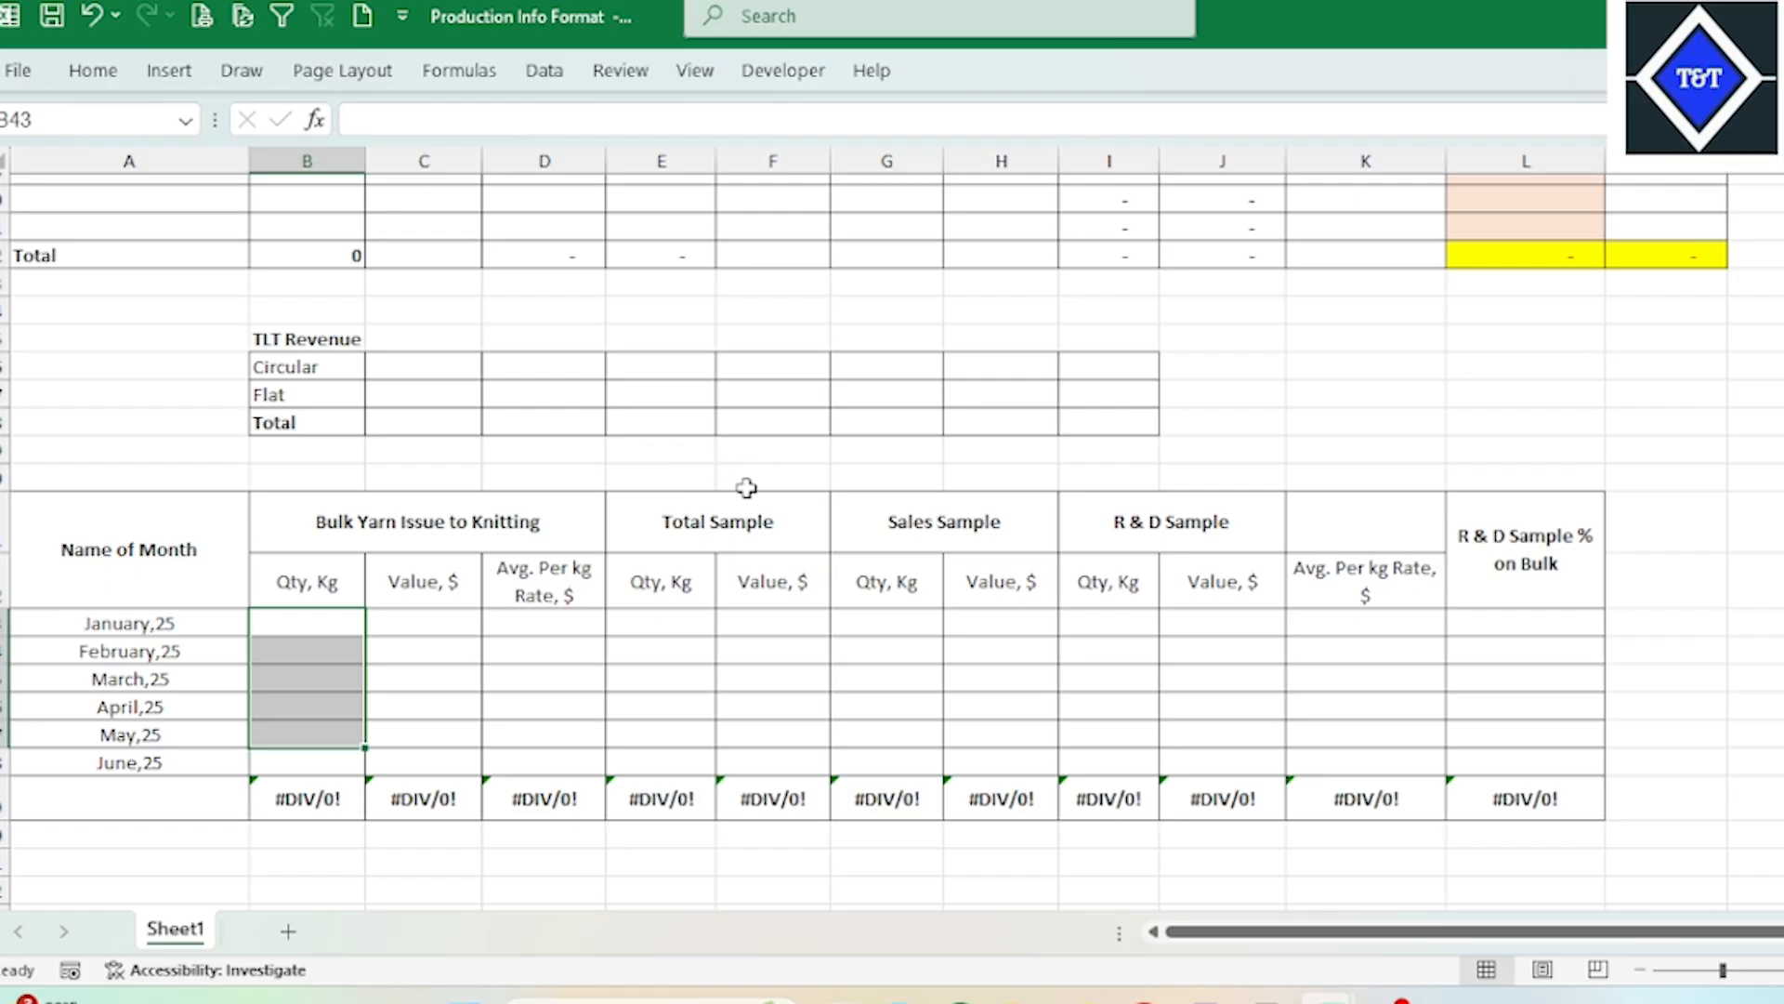
scroll(746, 488, "up", 10)
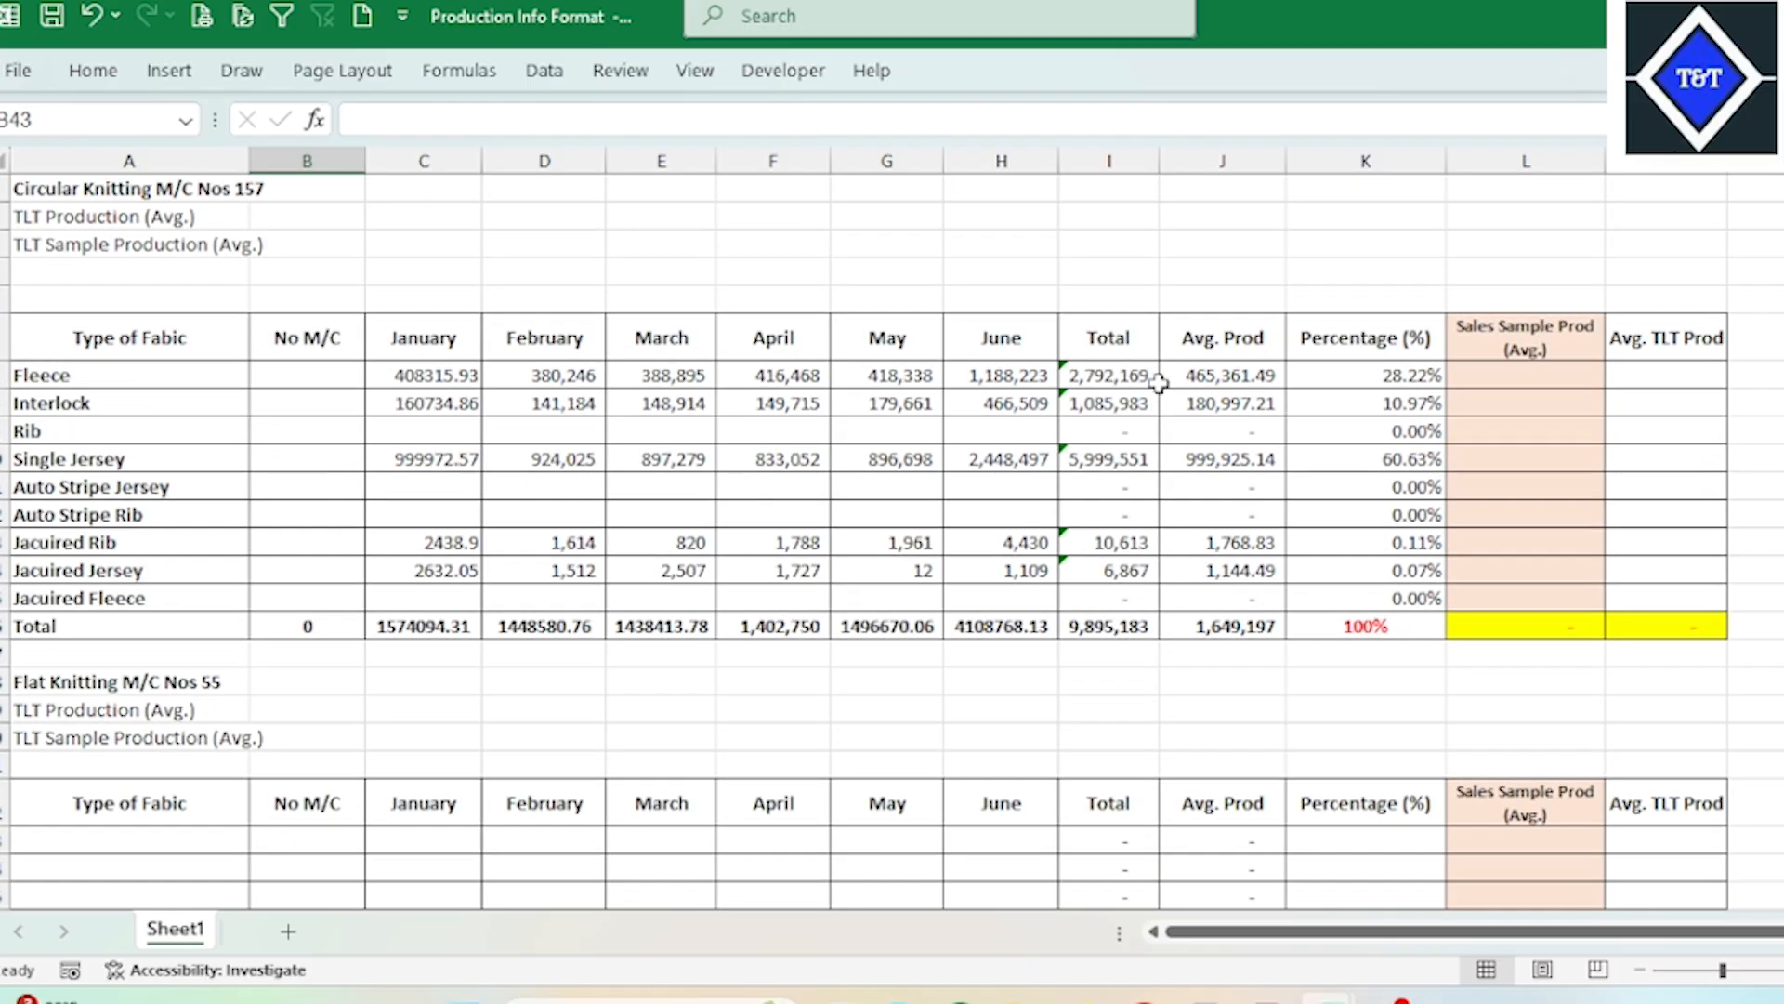
left_click_drag(1152, 376, 1132, 462)
scroll(935, 506, "down", 1)
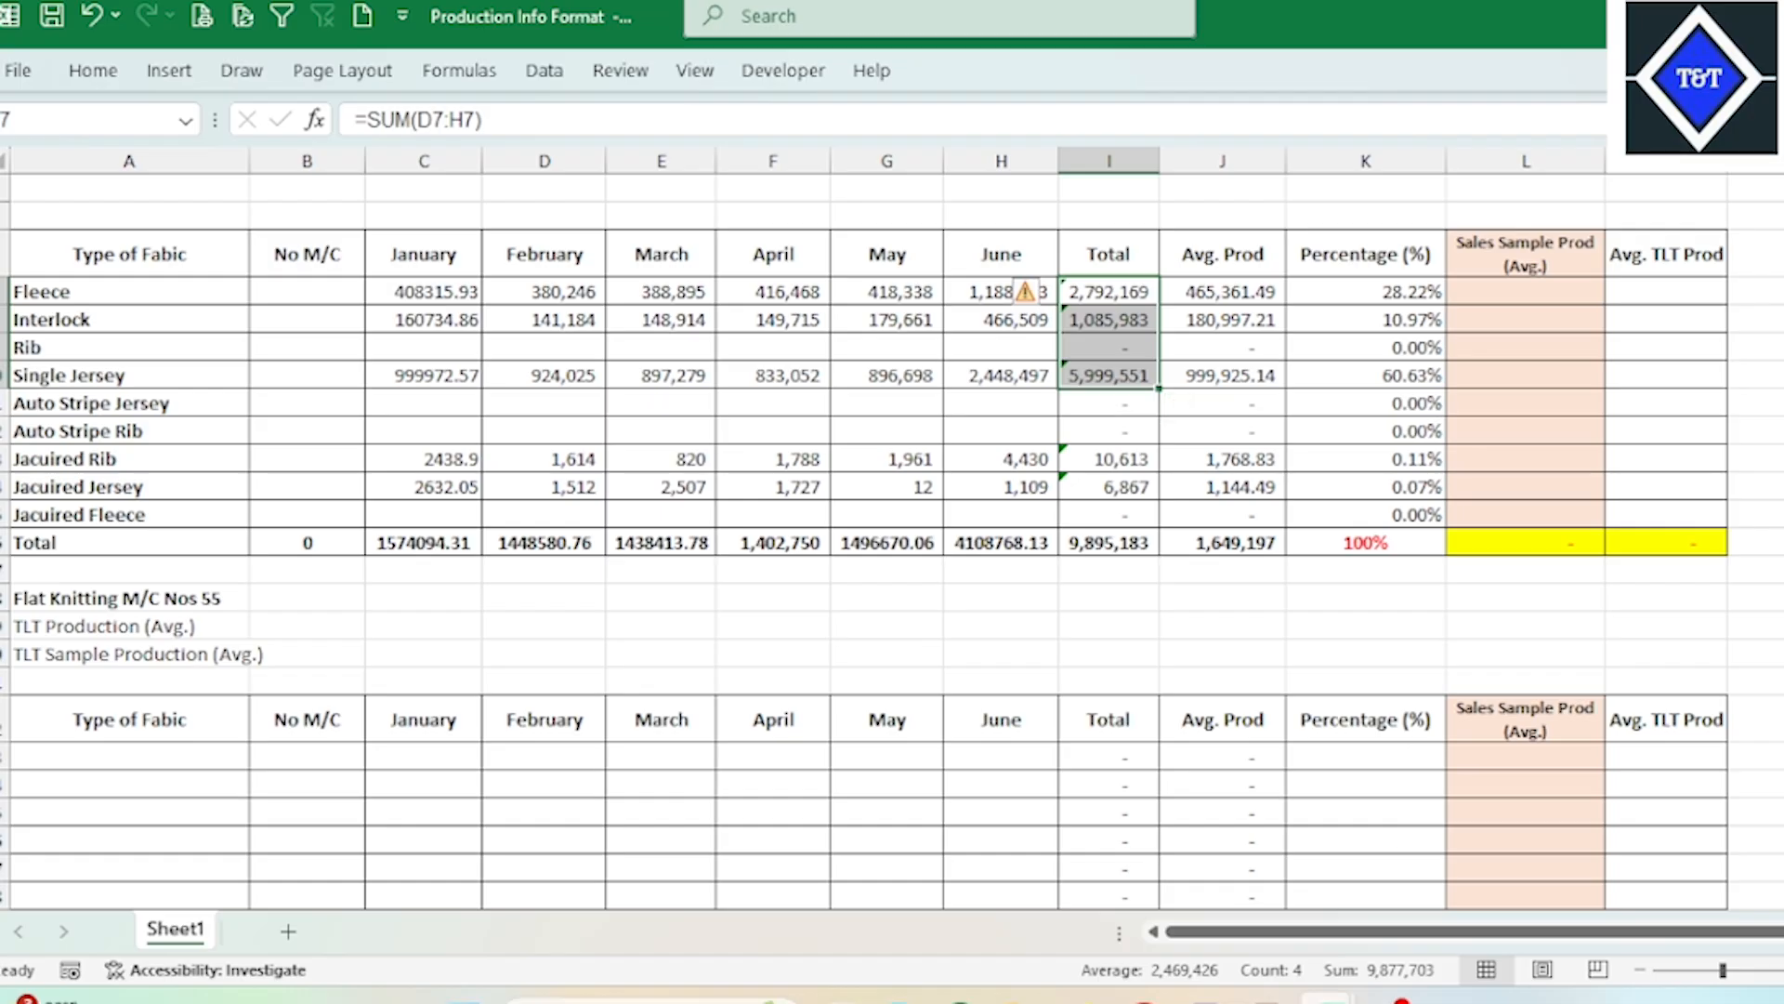
left_click(776, 718)
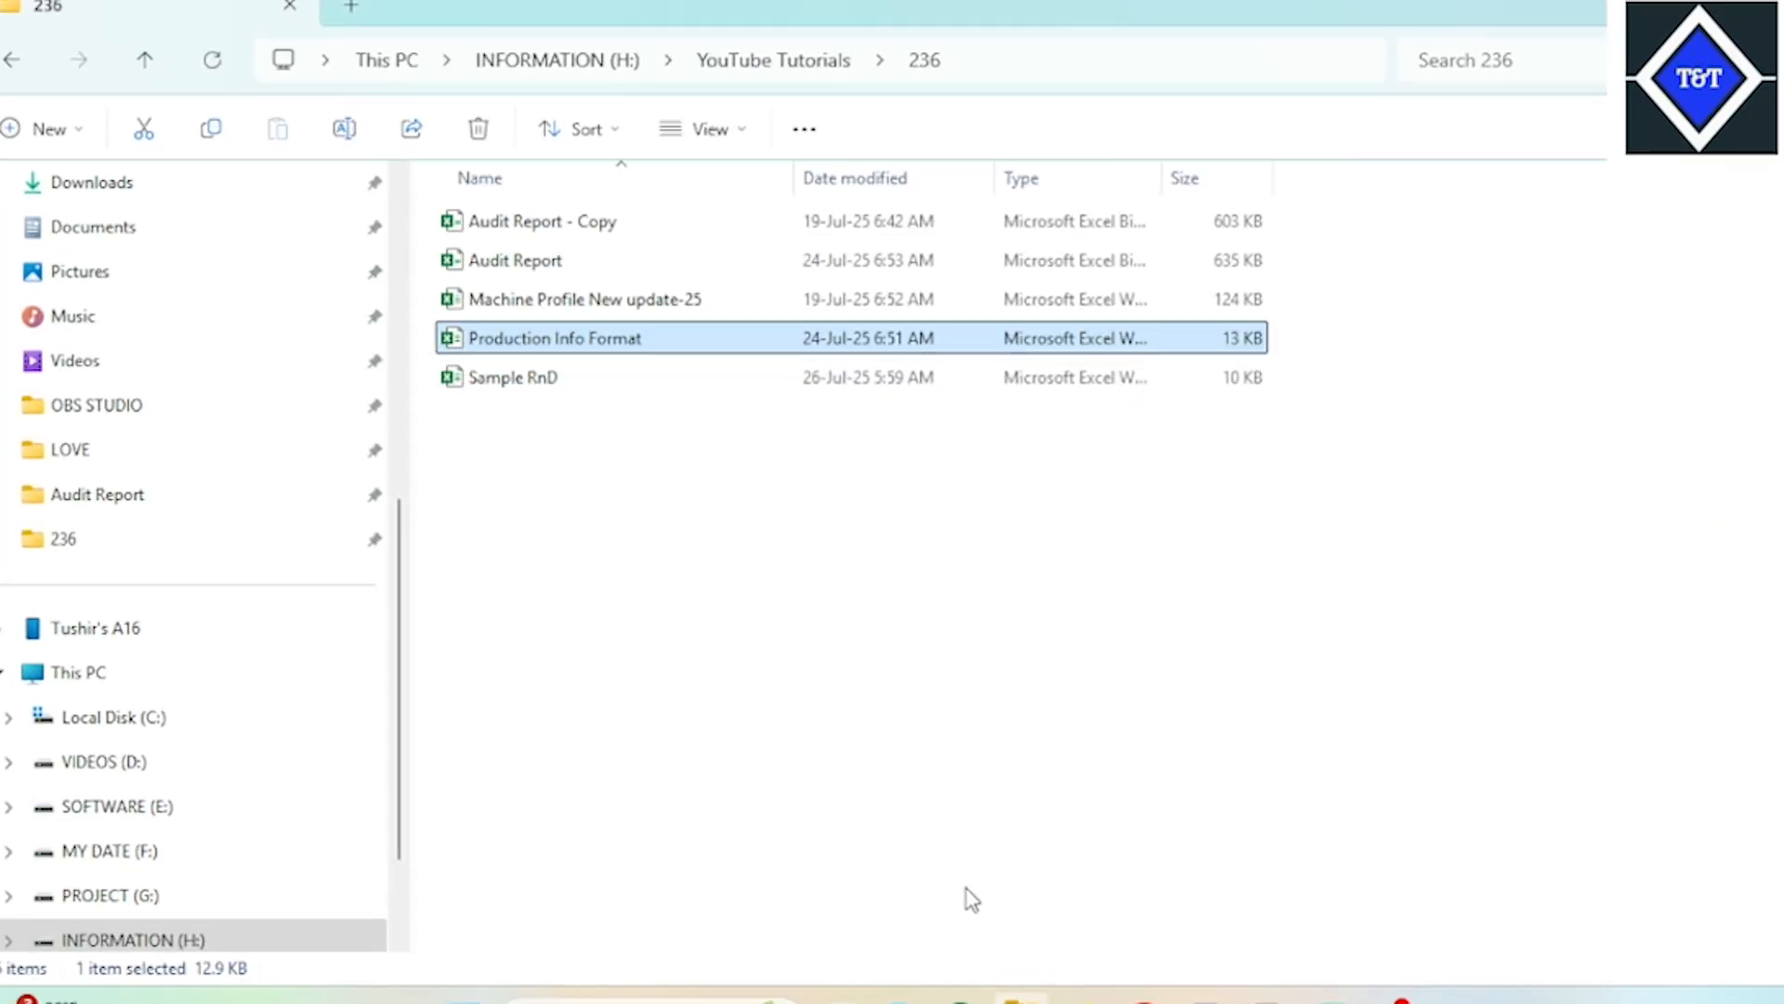
Step: Open the Audit Report workbook from the 236 folder
left_click(1056, 669)
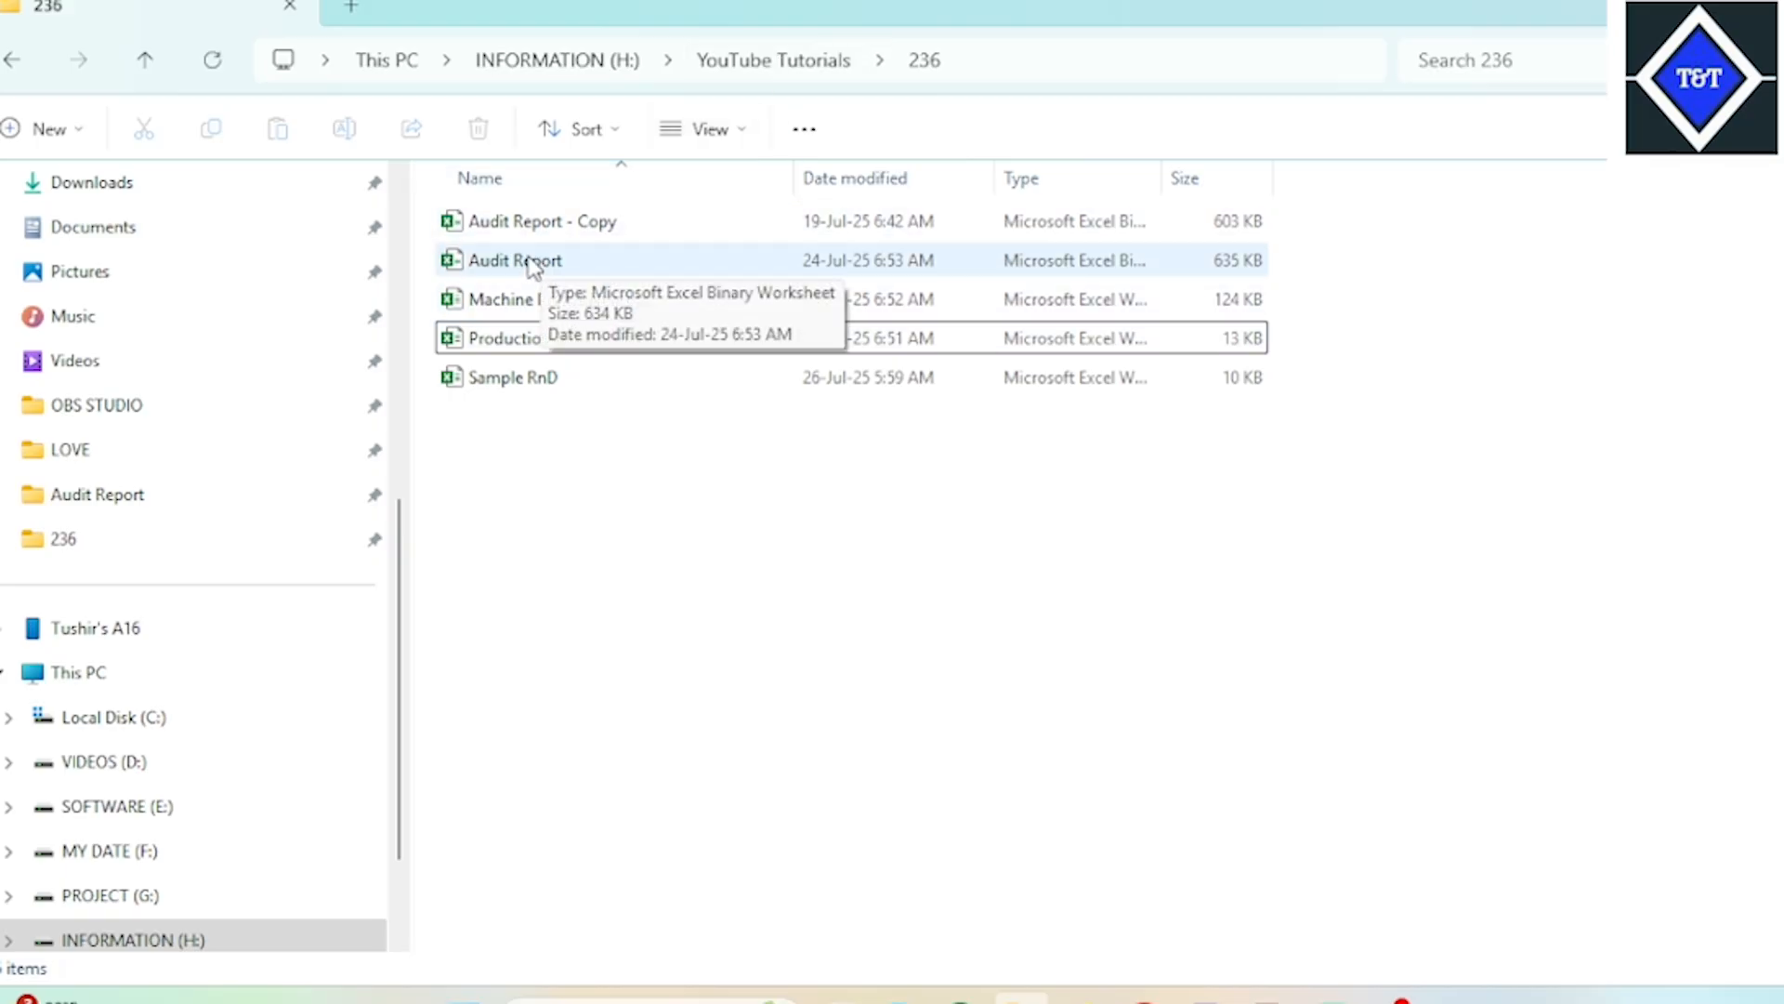
left_click(518, 256)
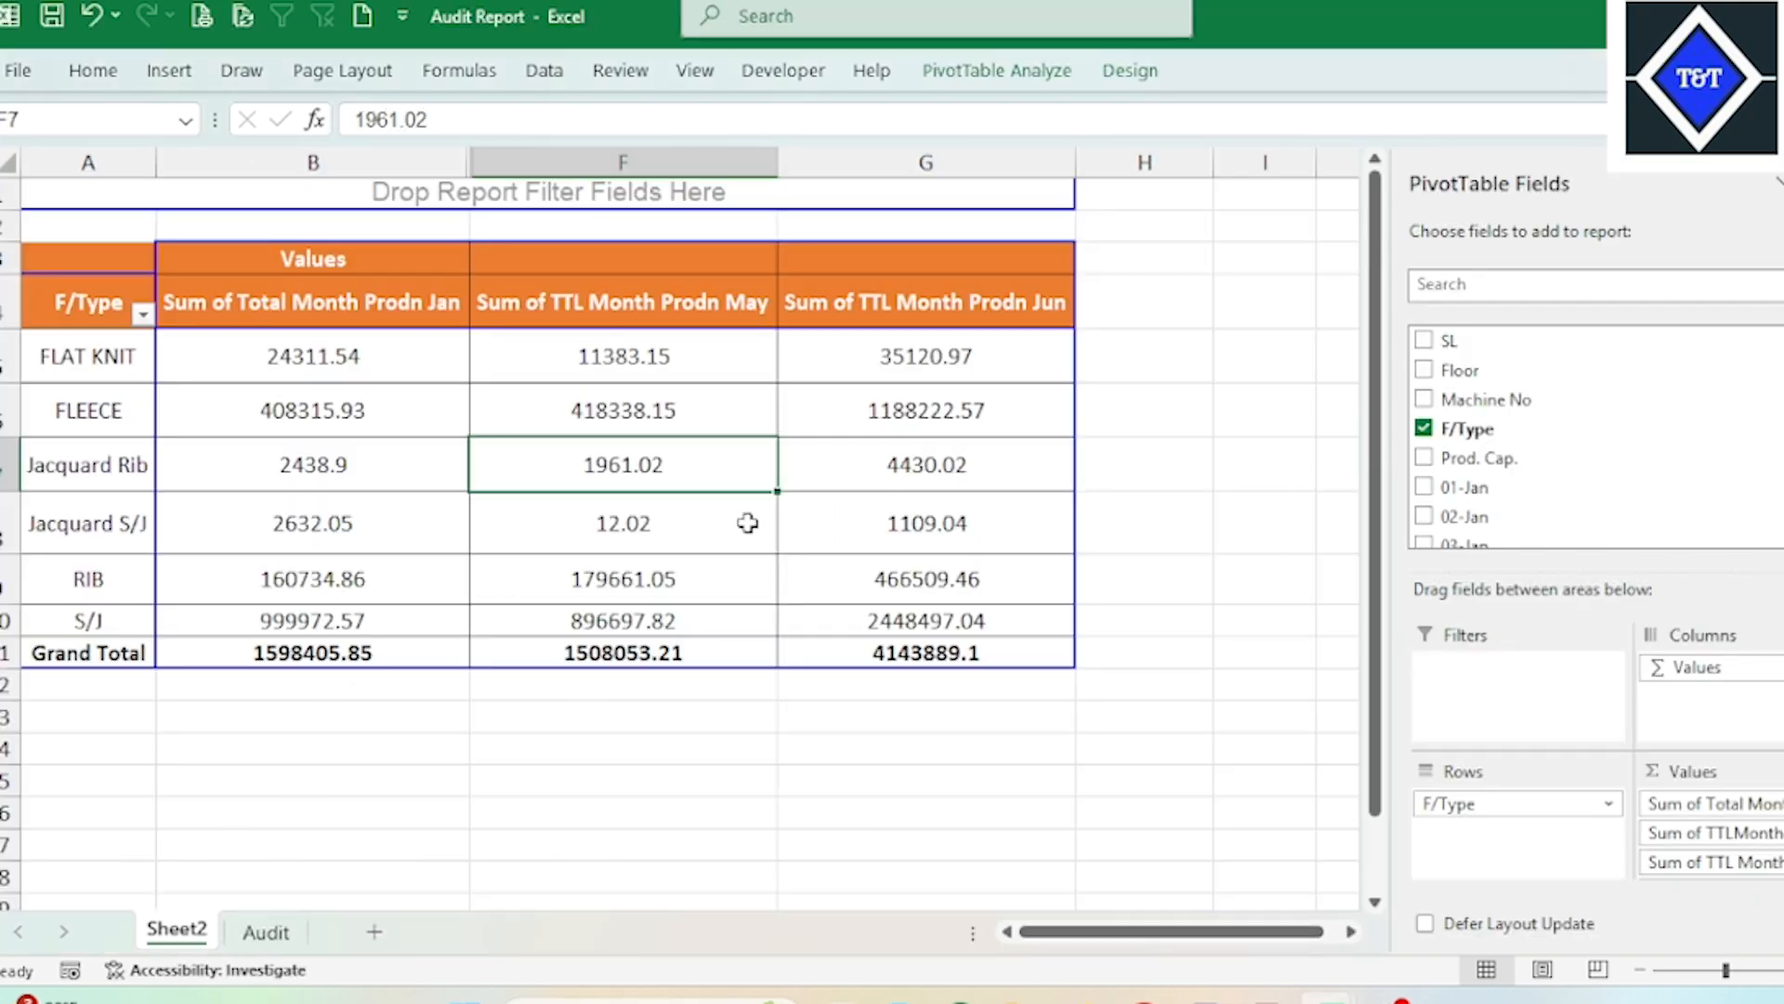
right_click(184, 932)
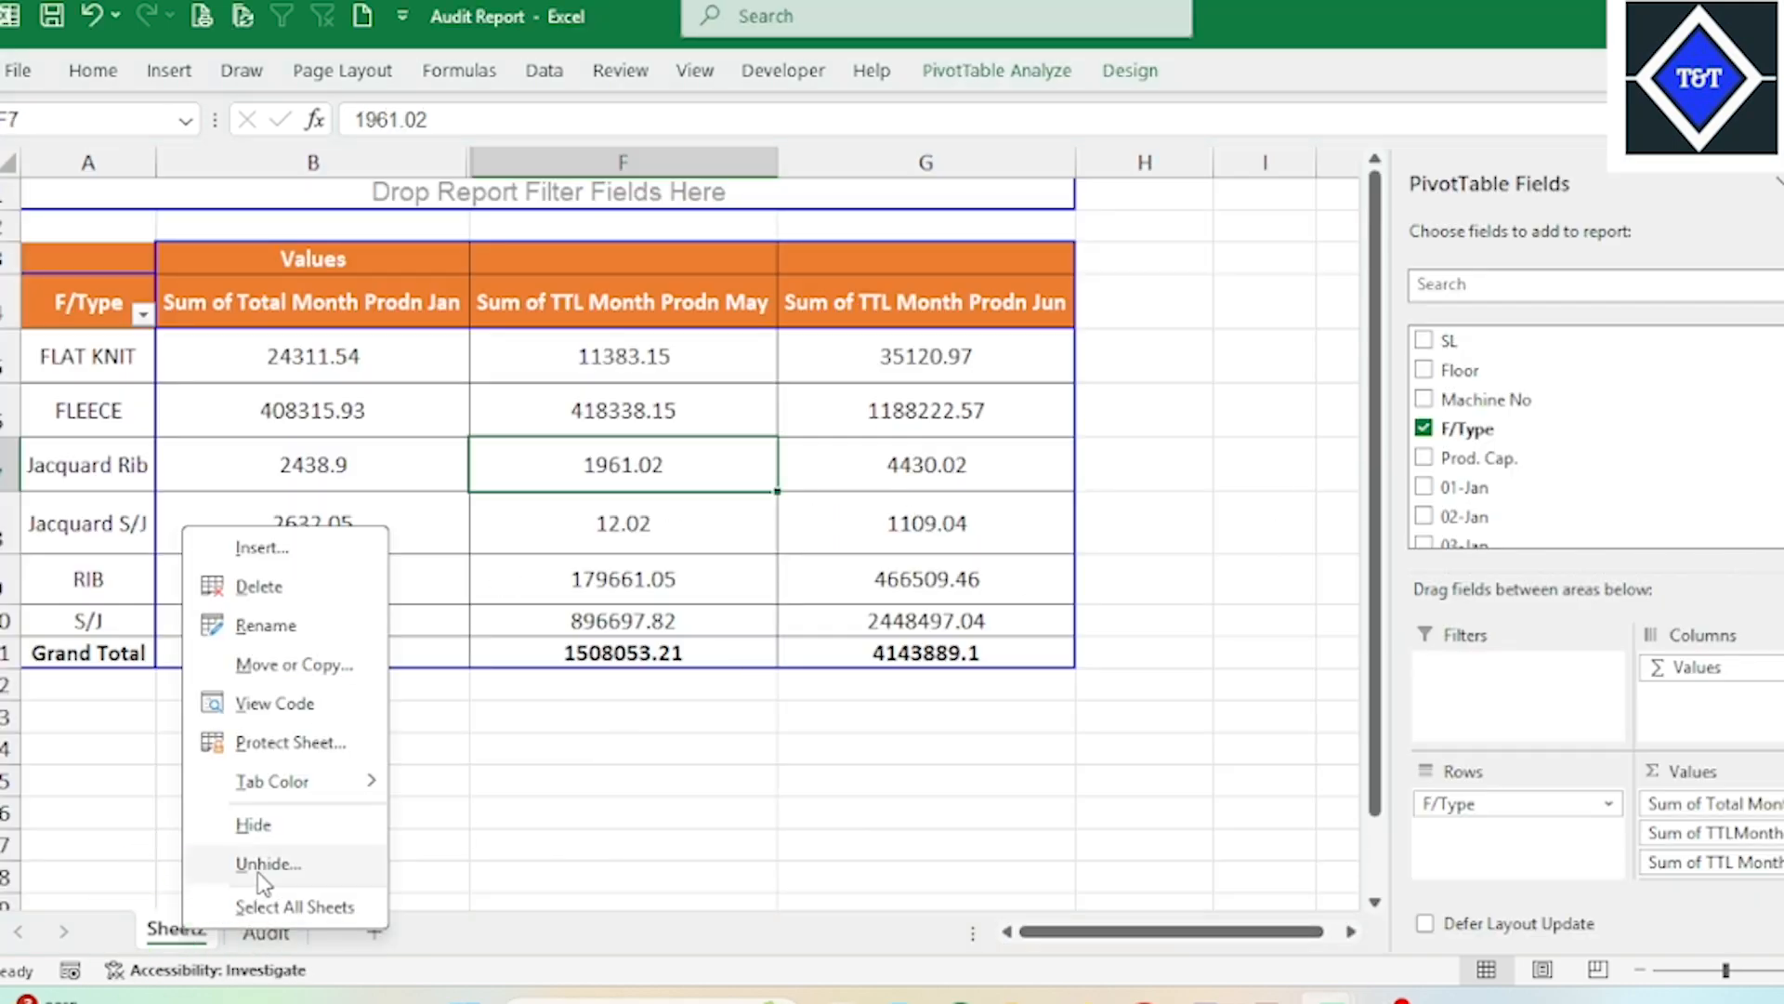
left_click(267, 864)
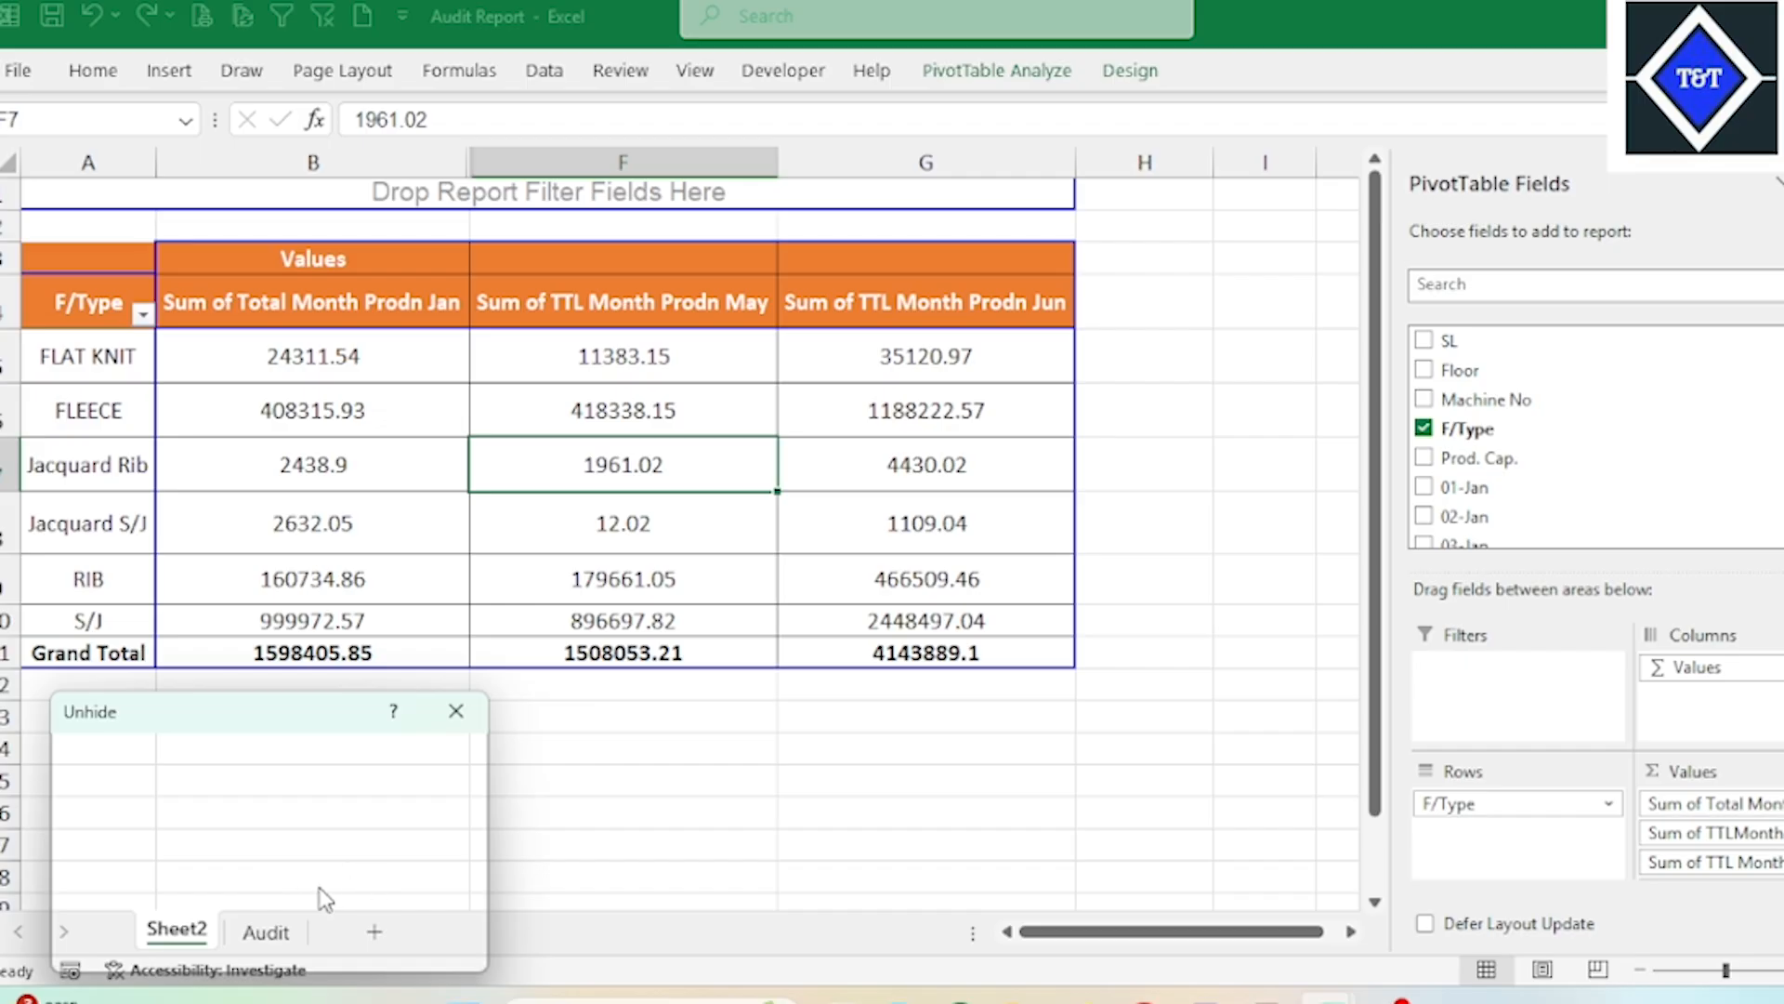
left_click(456, 711)
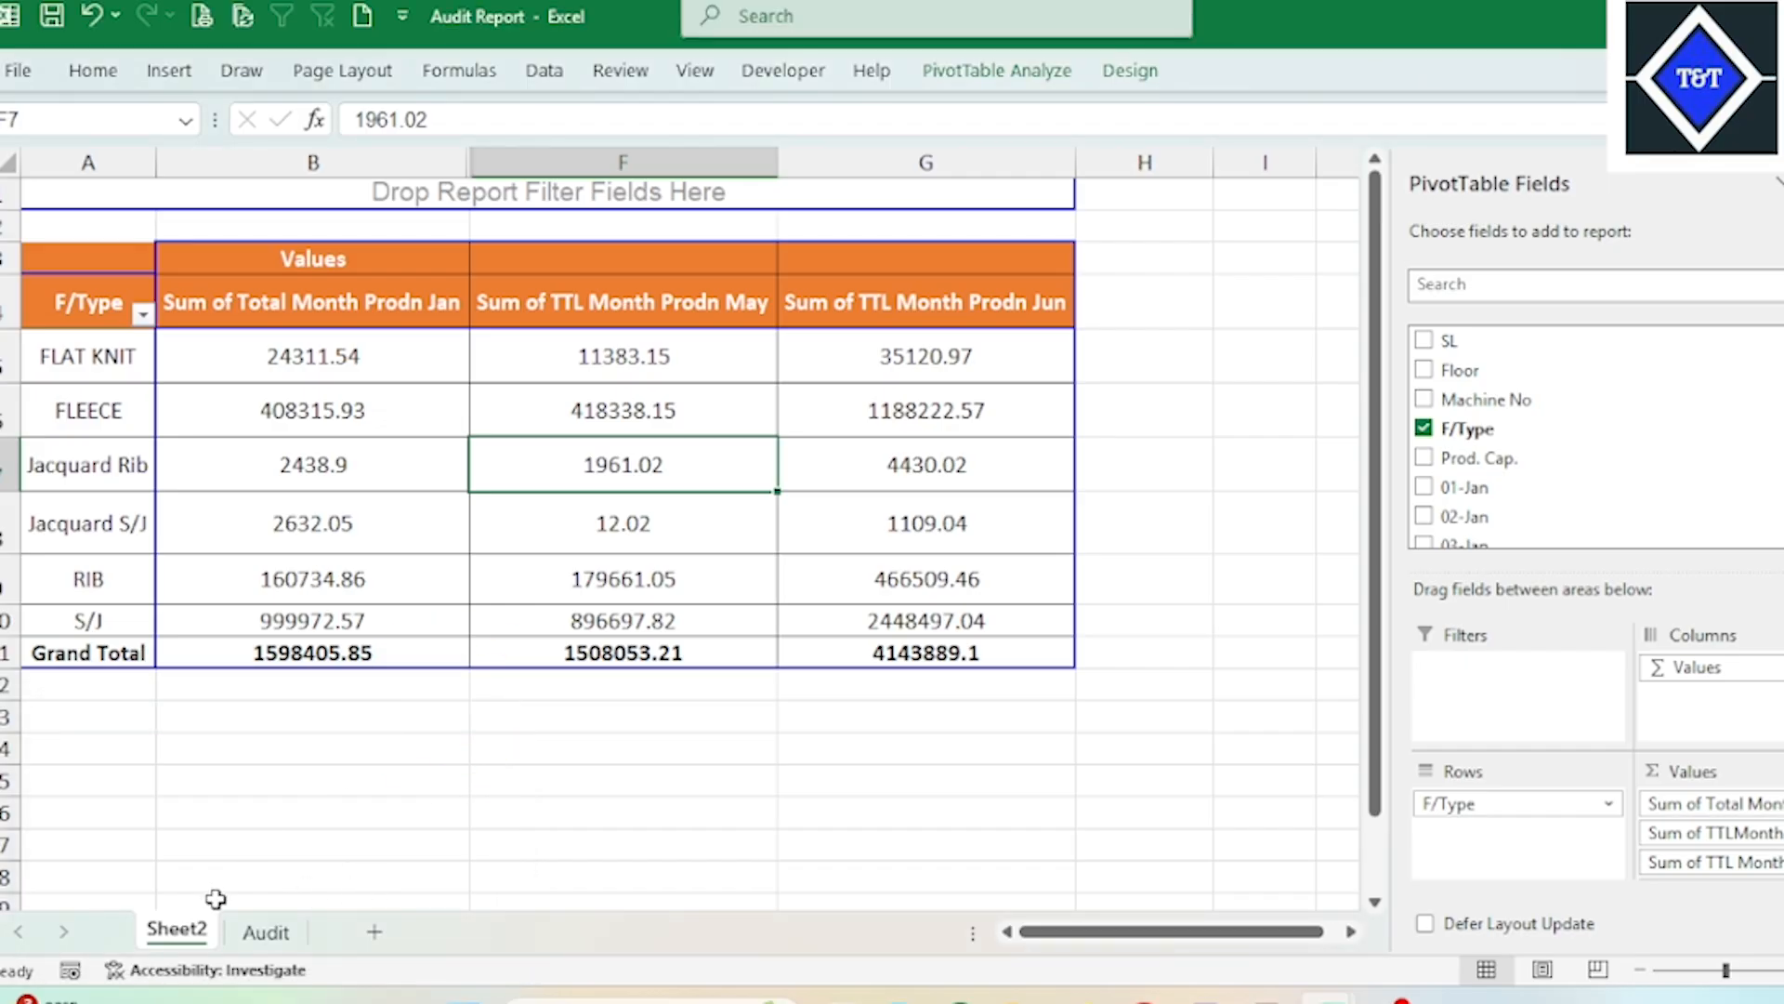
Step: Unhide the Audit (2) sheet and compare it with the production pivot table on Sheet2
right_click(184, 932)
left_click(279, 858)
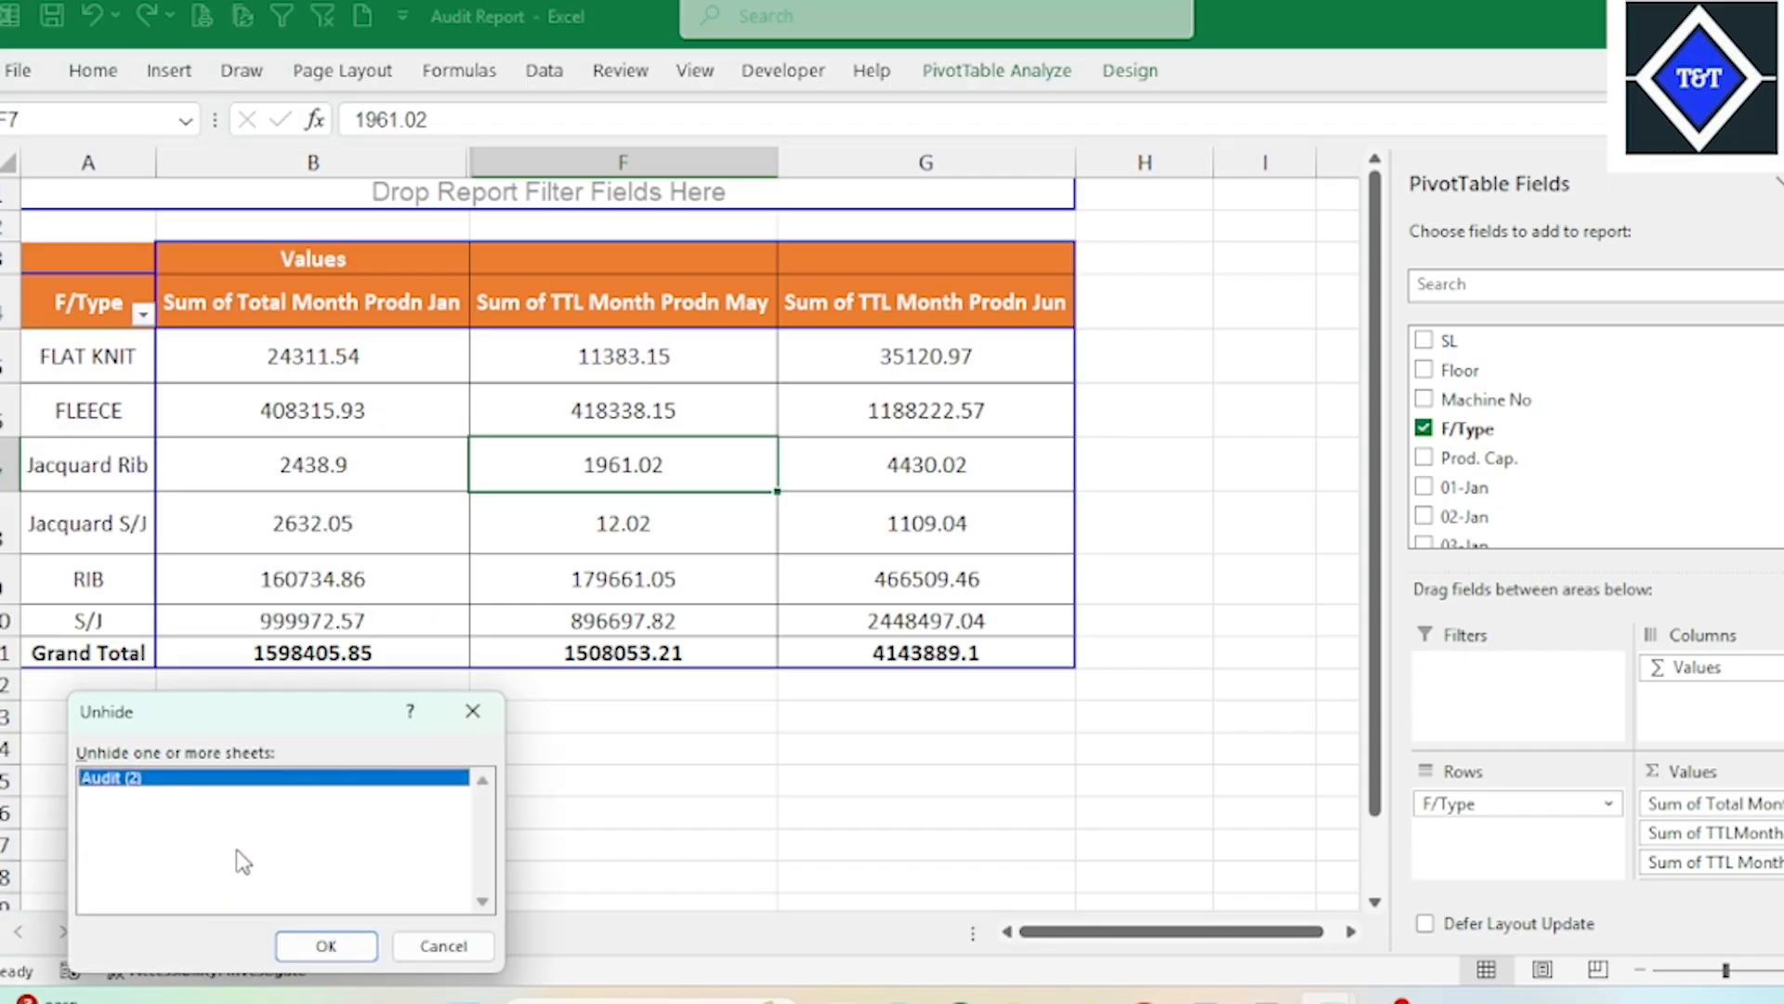
left_click(326, 946)
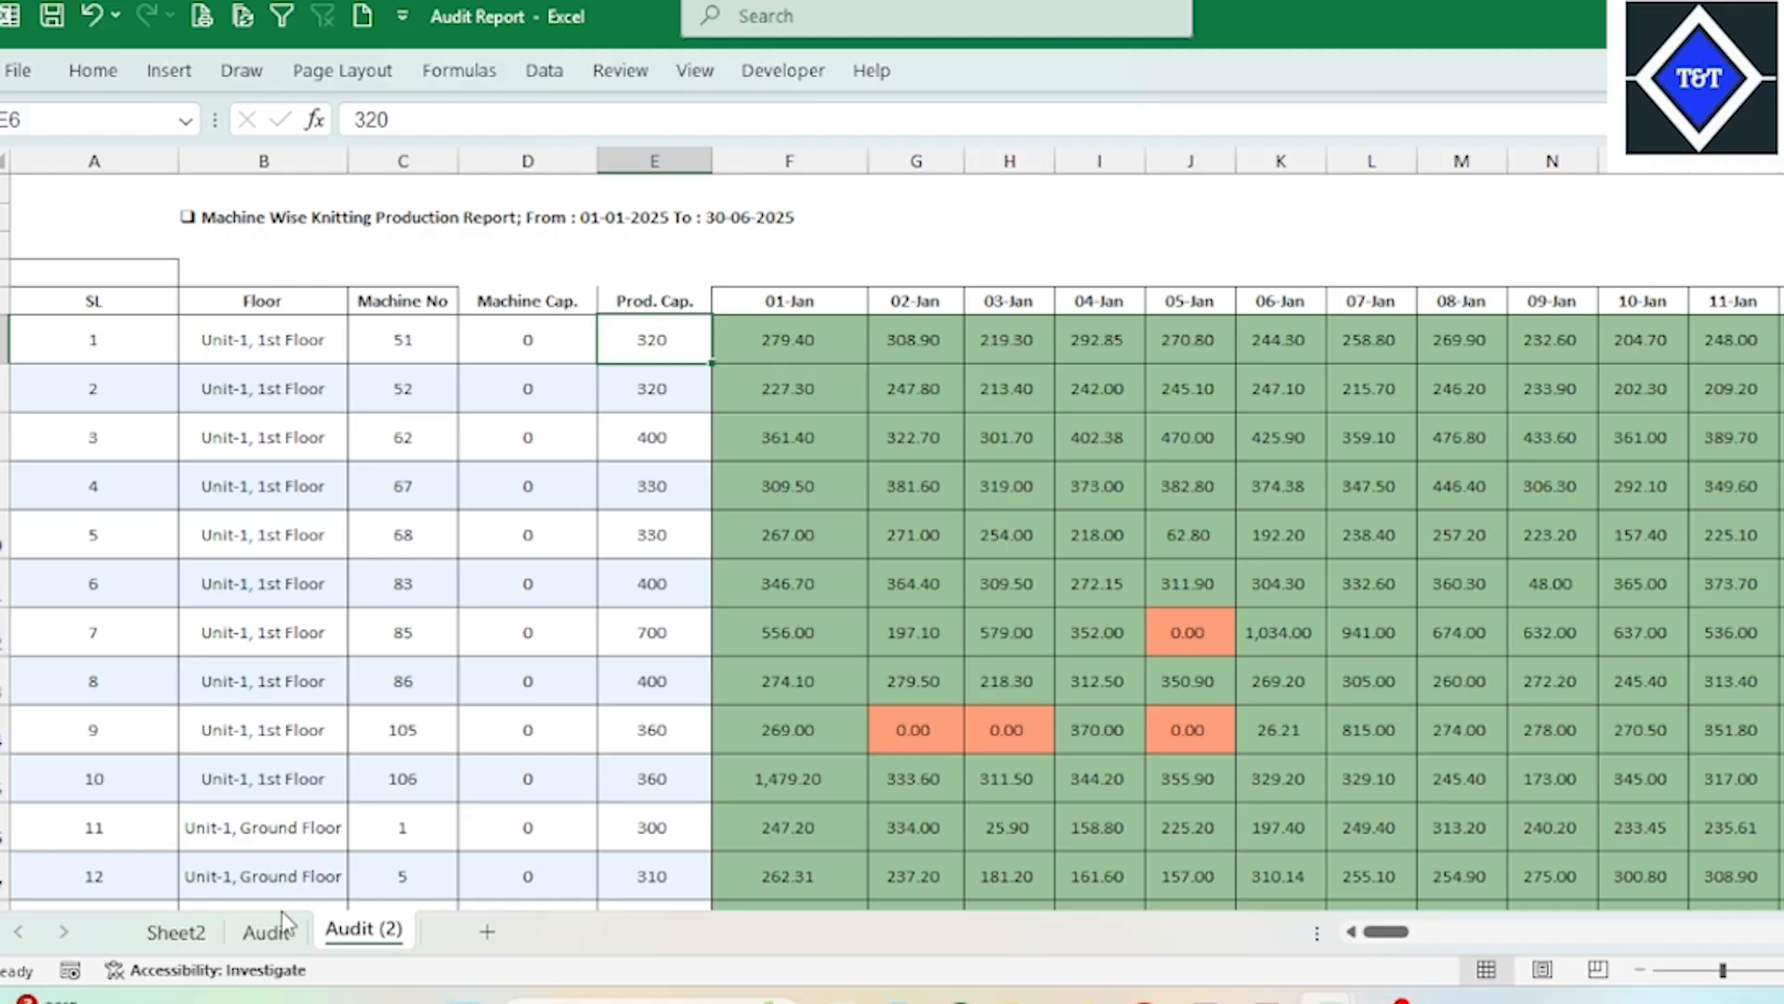
left_click(177, 931)
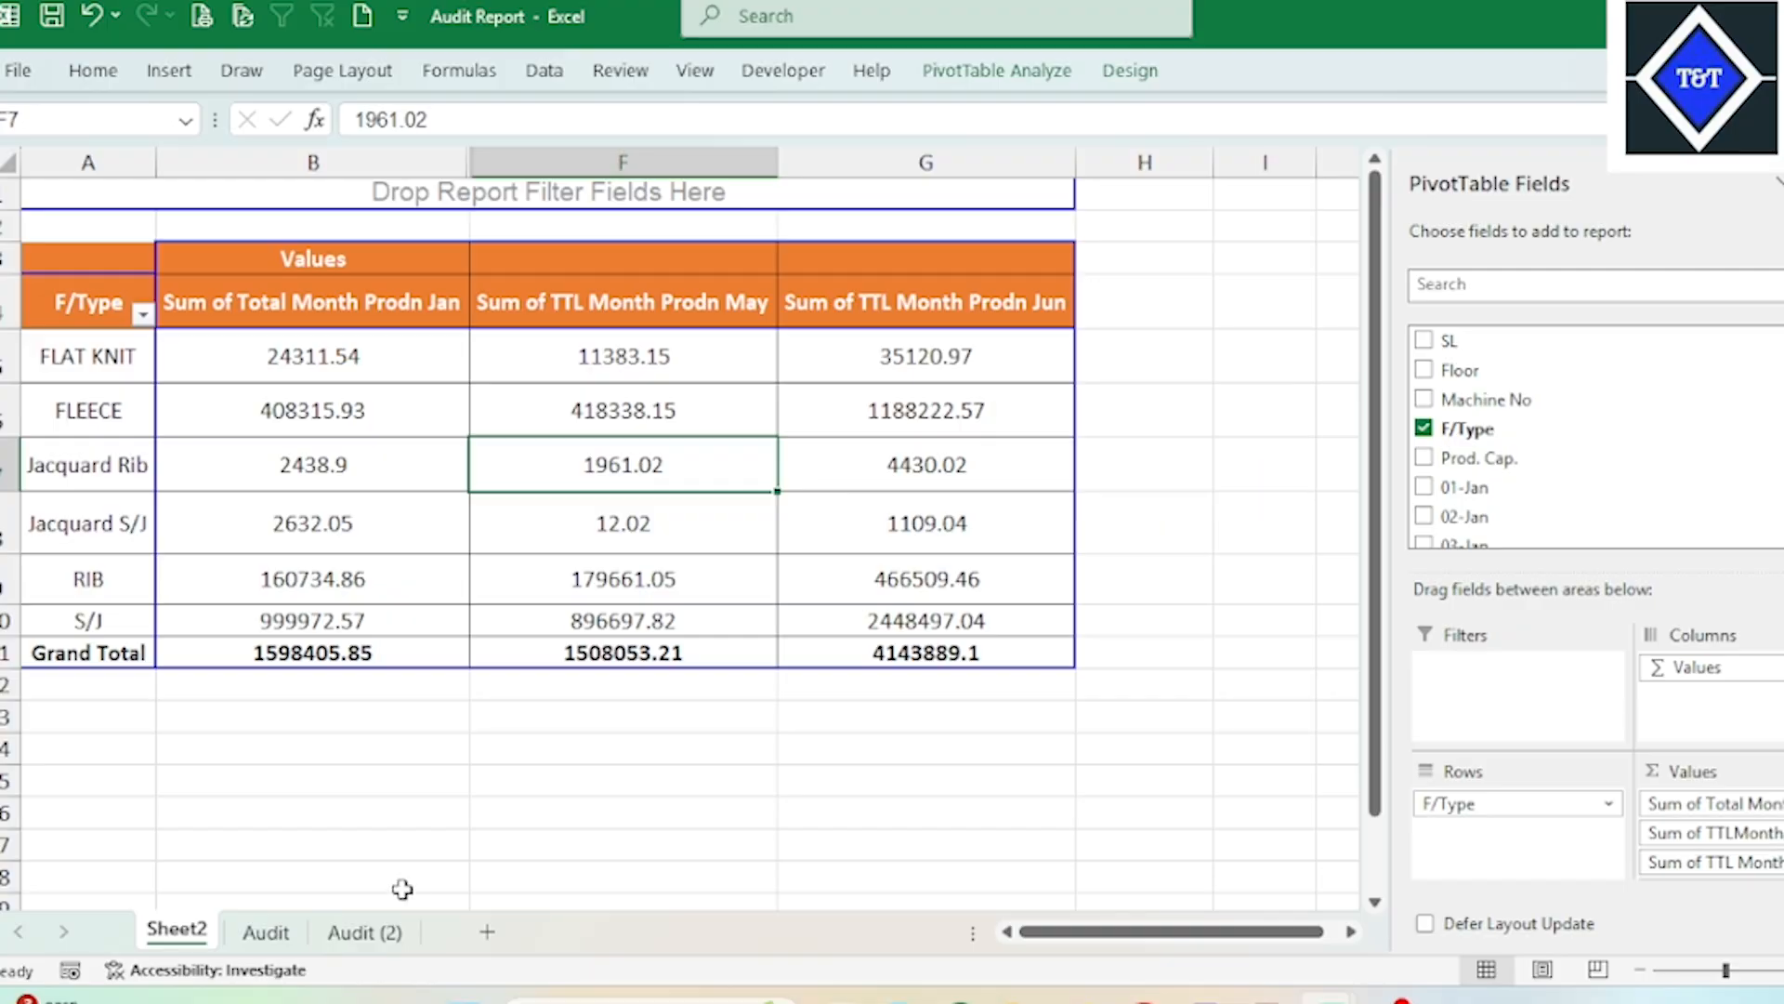
left_click(365, 934)
Step: Switch to the Production Info Format workbook and look over the Flat Knitting, TLT Revenue and monthly sample tables
mouse_move(1326, 999)
left_click(959, 792)
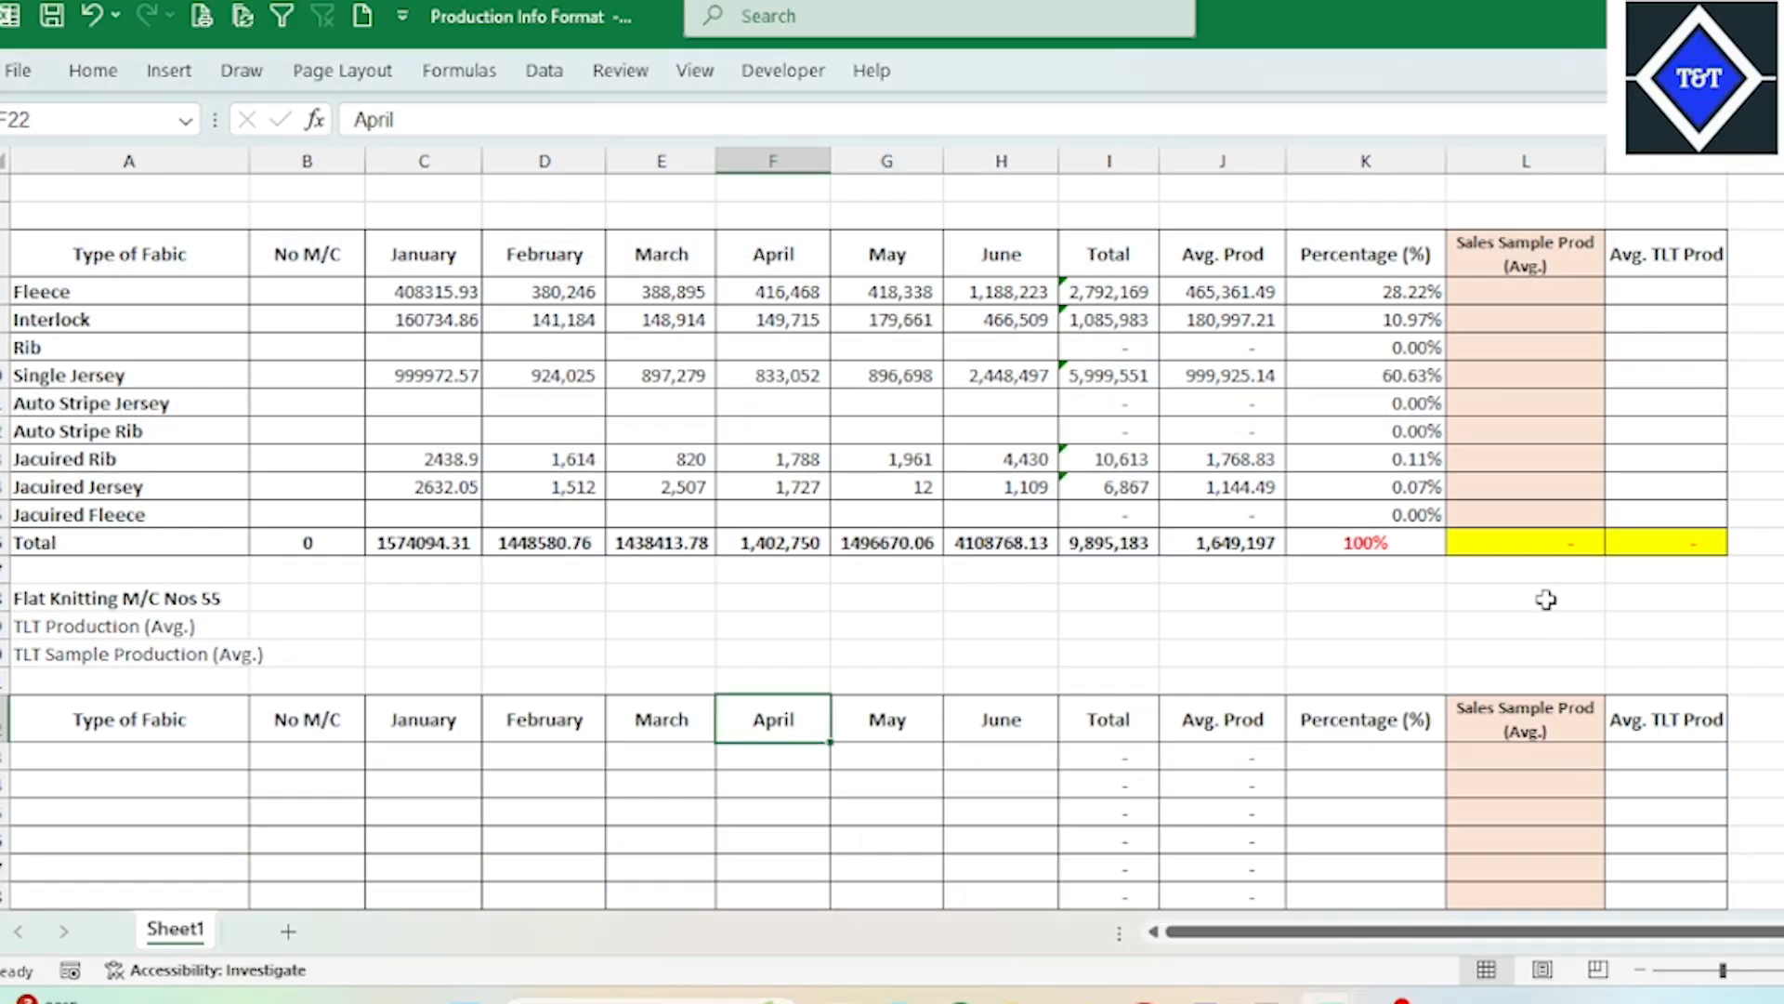
left_click(1483, 597)
scroll(775, 668, "down", 7)
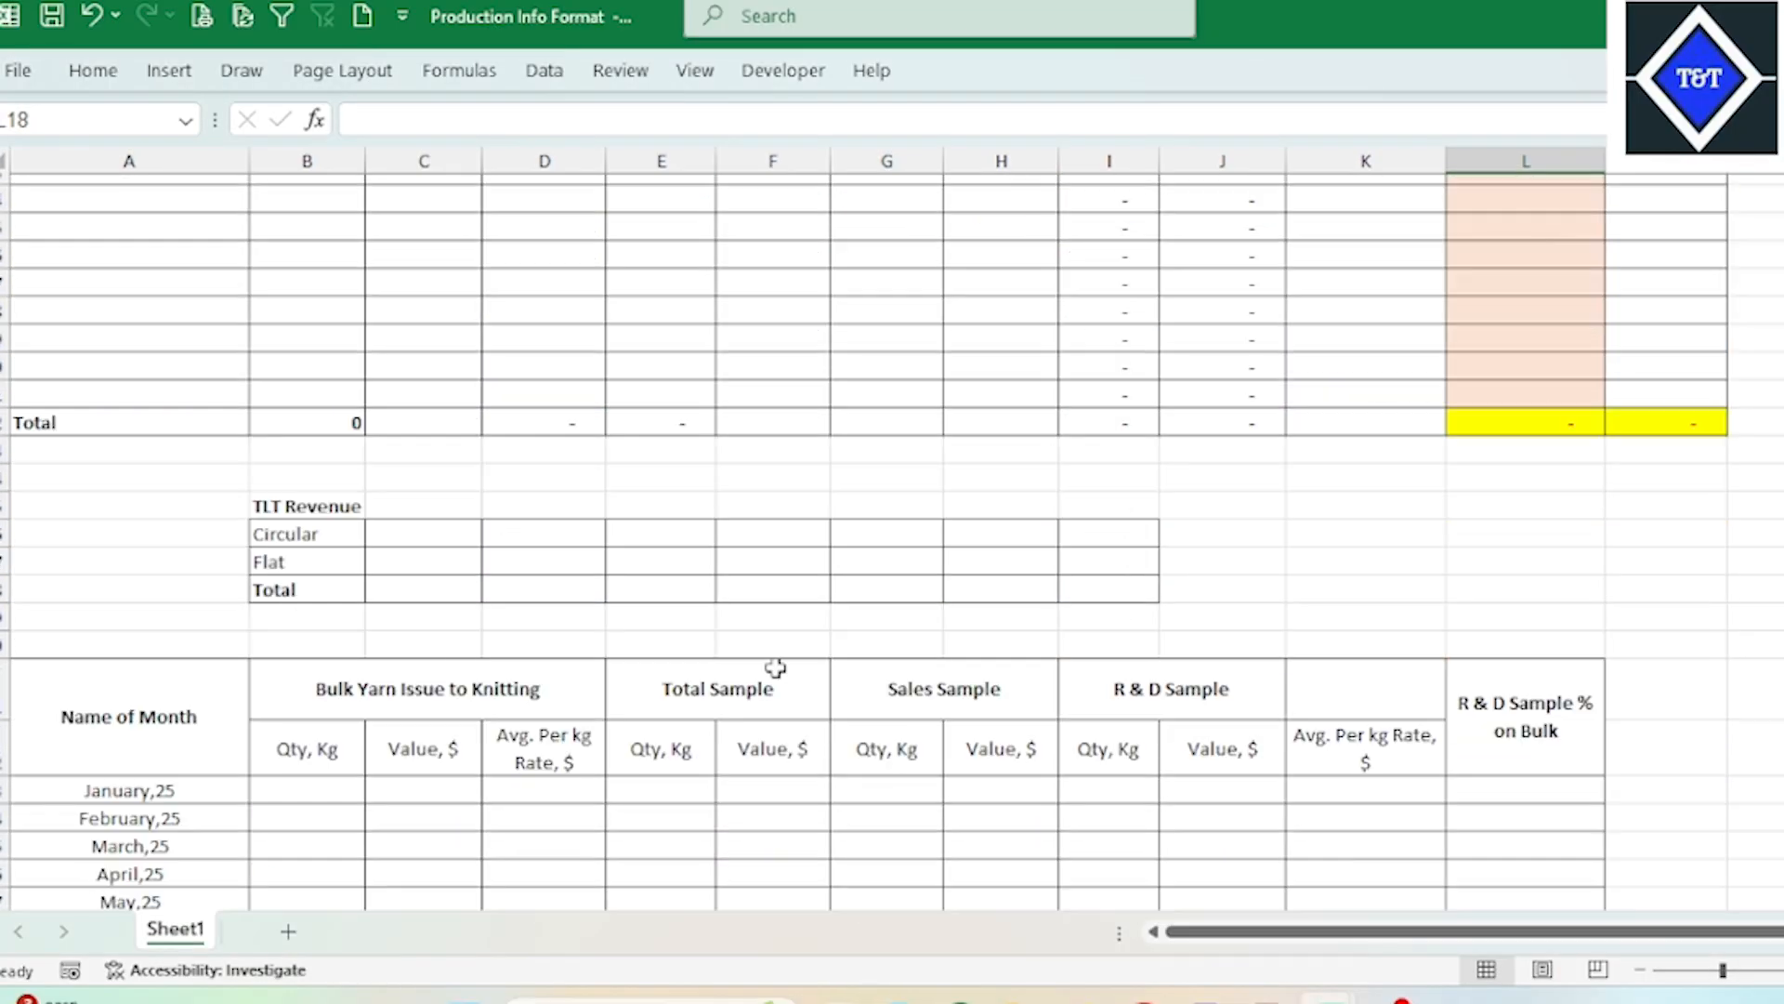
scroll(776, 668, "up", 4)
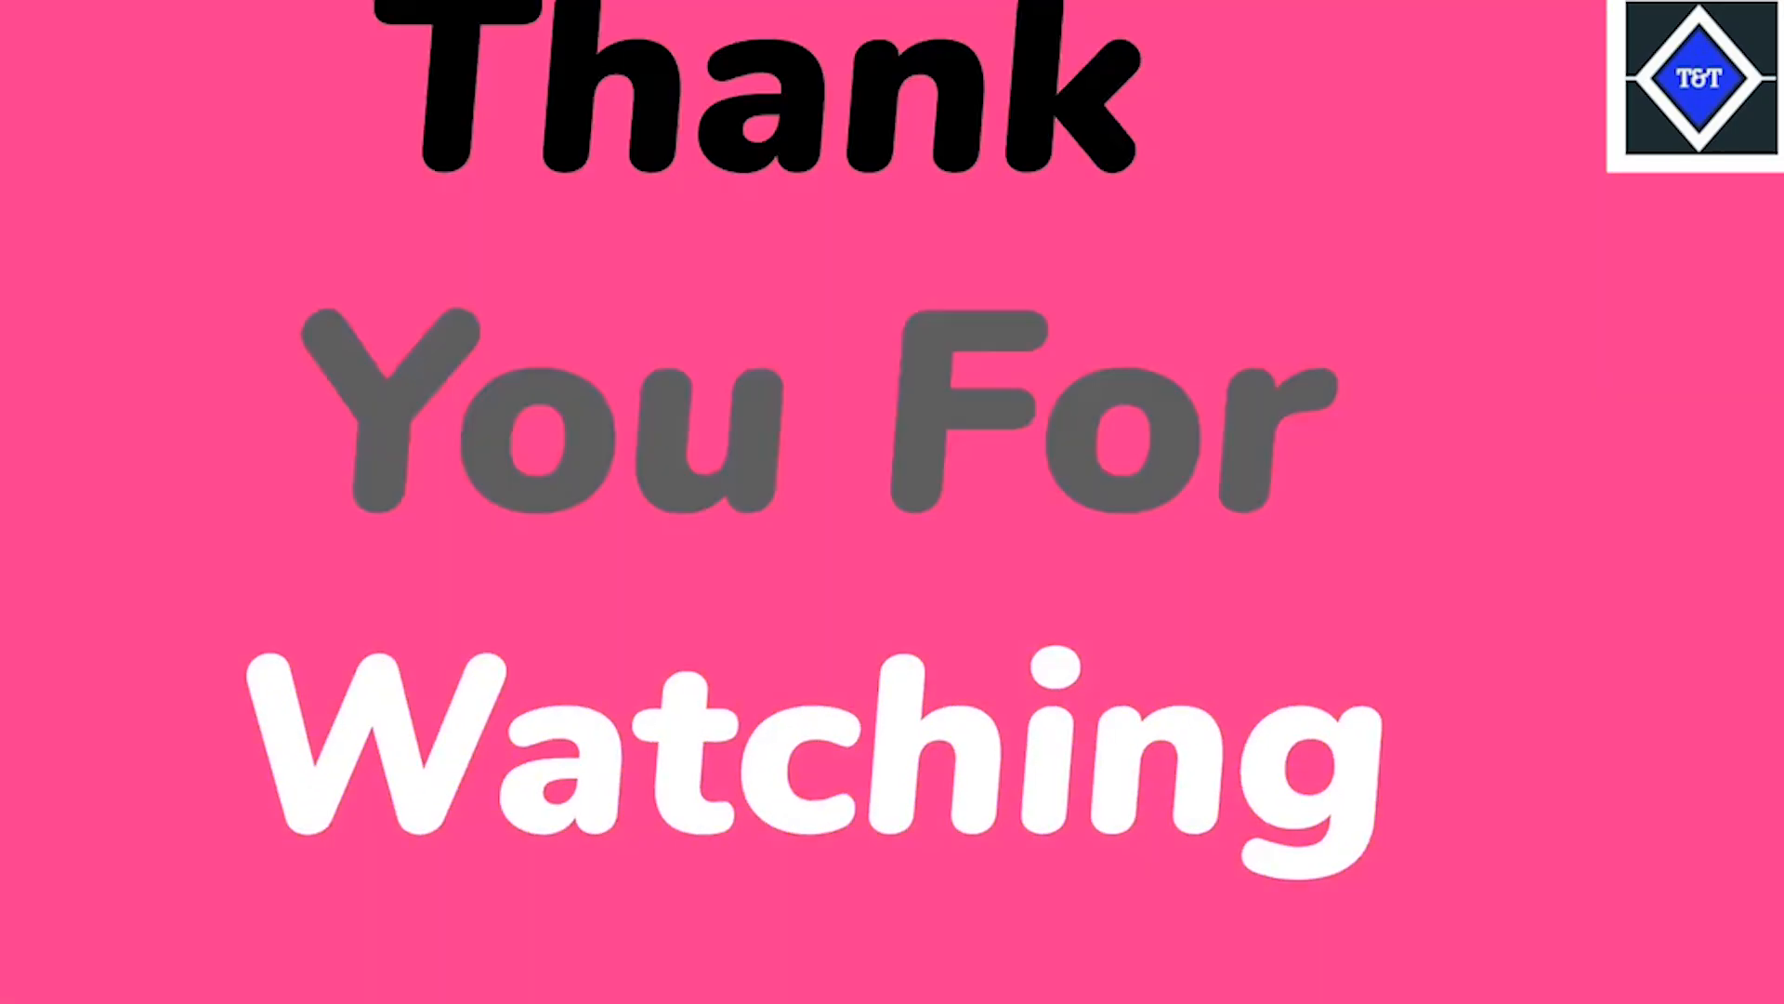